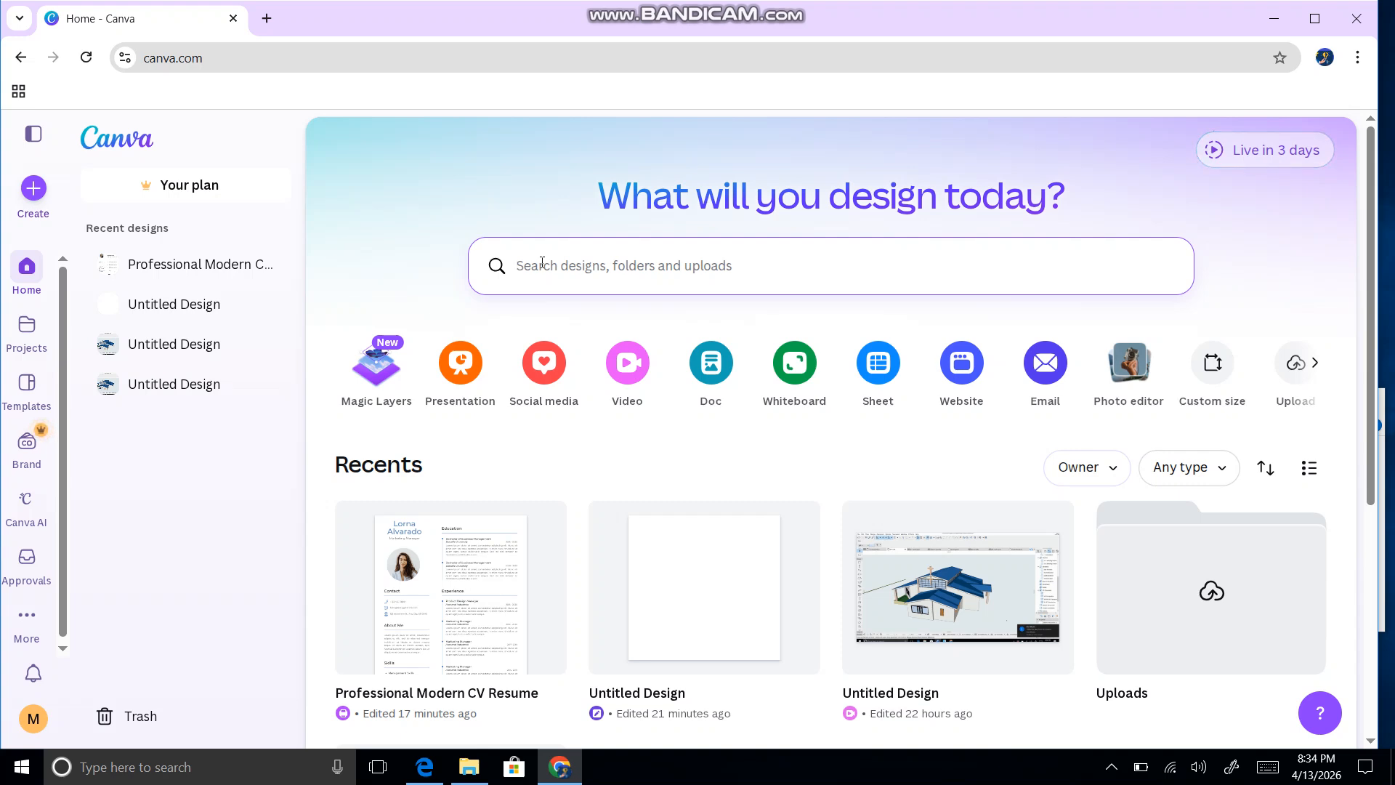
Step: Open the Templates page and scroll through the template listings
{"action": "left_click", "coordinate": [28, 385]}
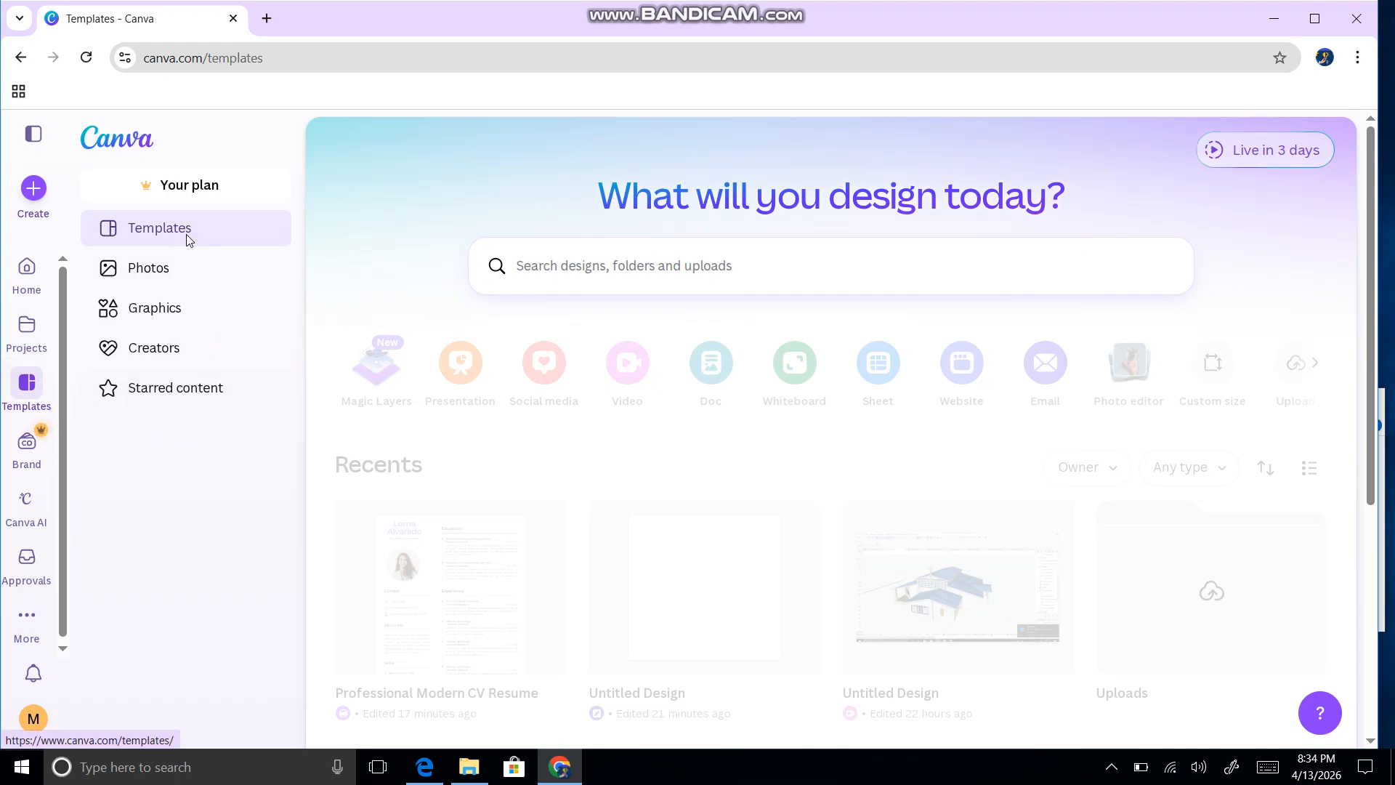
{"action": "scroll", "coordinate": [508, 301], "scroll_direction": "down", "scroll_amount": 3}
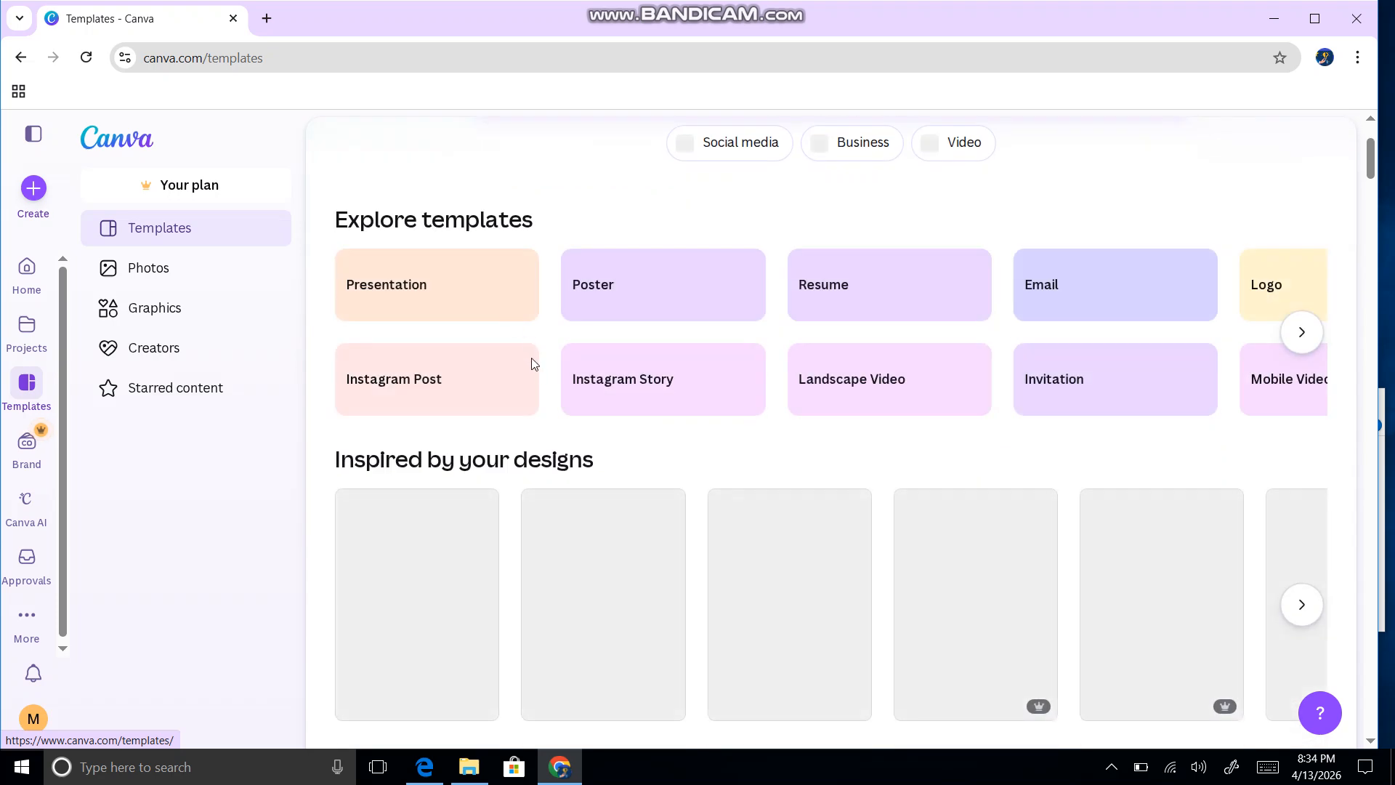
{"action": "scroll", "coordinate": [534, 363], "scroll_direction": "up", "scroll_amount": 3}
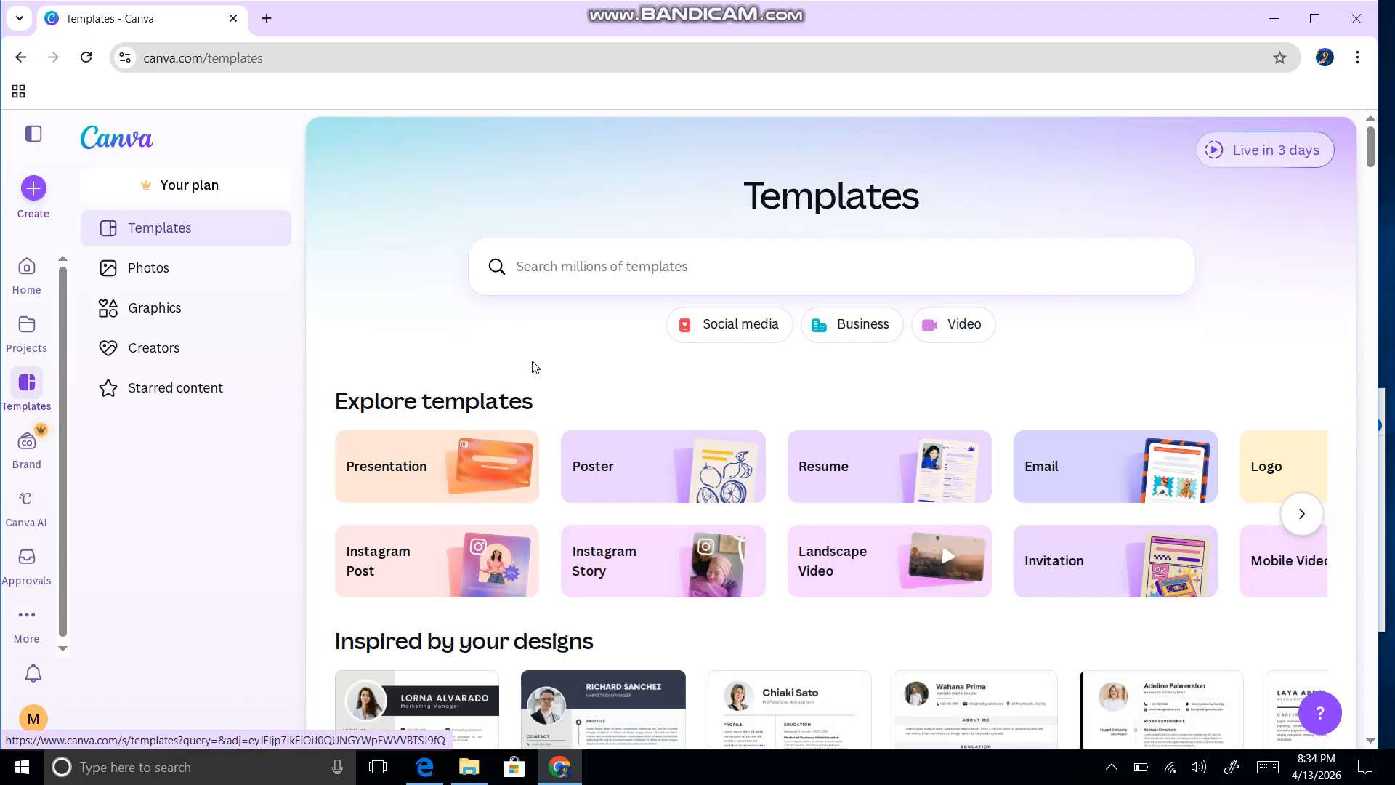
{"action": "scroll", "coordinate": [590, 341], "scroll_direction": "down", "scroll_amount": 3}
{"action": "scroll", "coordinate": [592, 360], "scroll_direction": "up", "scroll_amount": 1}
{"action": "scroll", "coordinate": [591, 361], "scroll_direction": "up", "scroll_amount": 1}
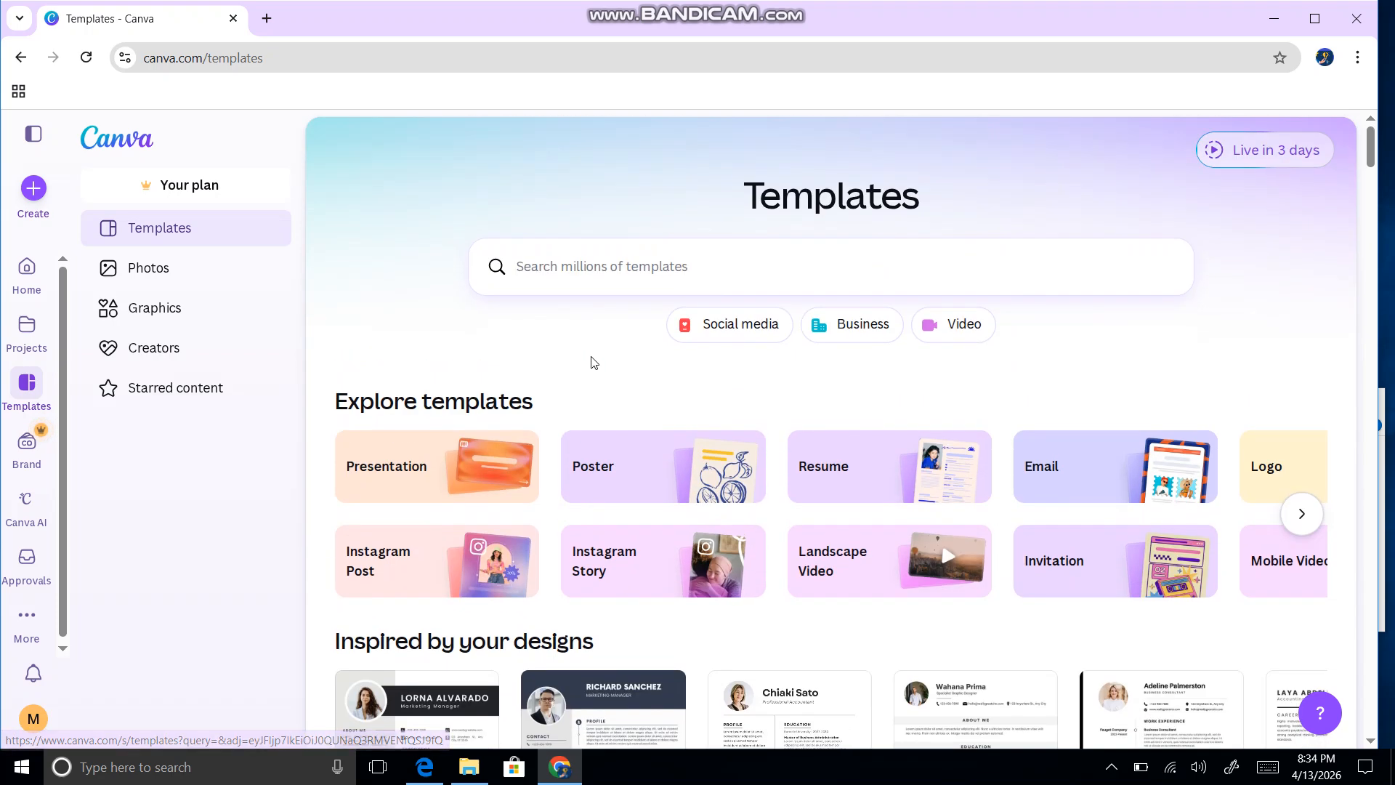
{"action": "scroll", "coordinate": [601, 378], "scroll_direction": "down", "scroll_amount": 2}
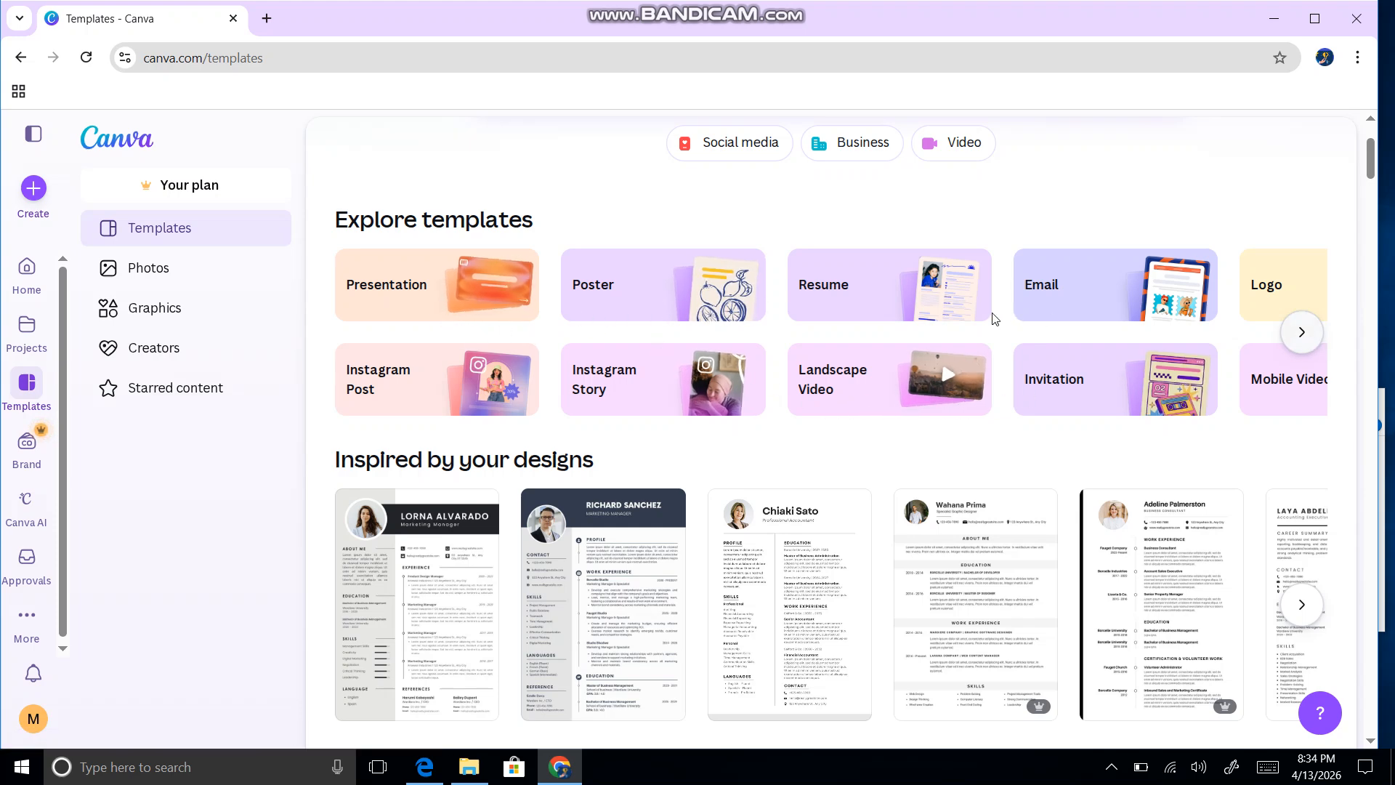
Step: Page forward through the Explore template categories, then step back
{"action": "left_click", "coordinate": [1301, 340]}
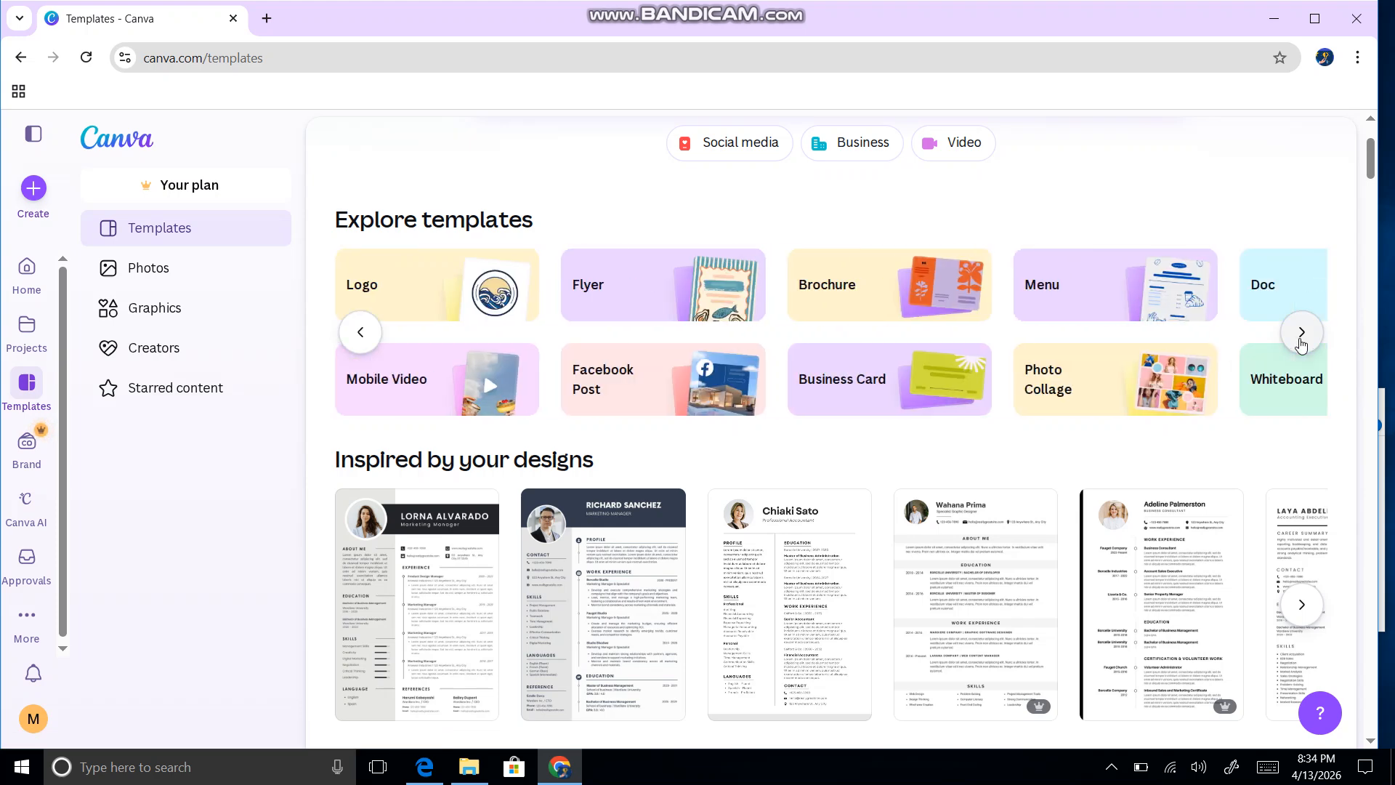
{"action": "left_click", "coordinate": [1300, 336]}
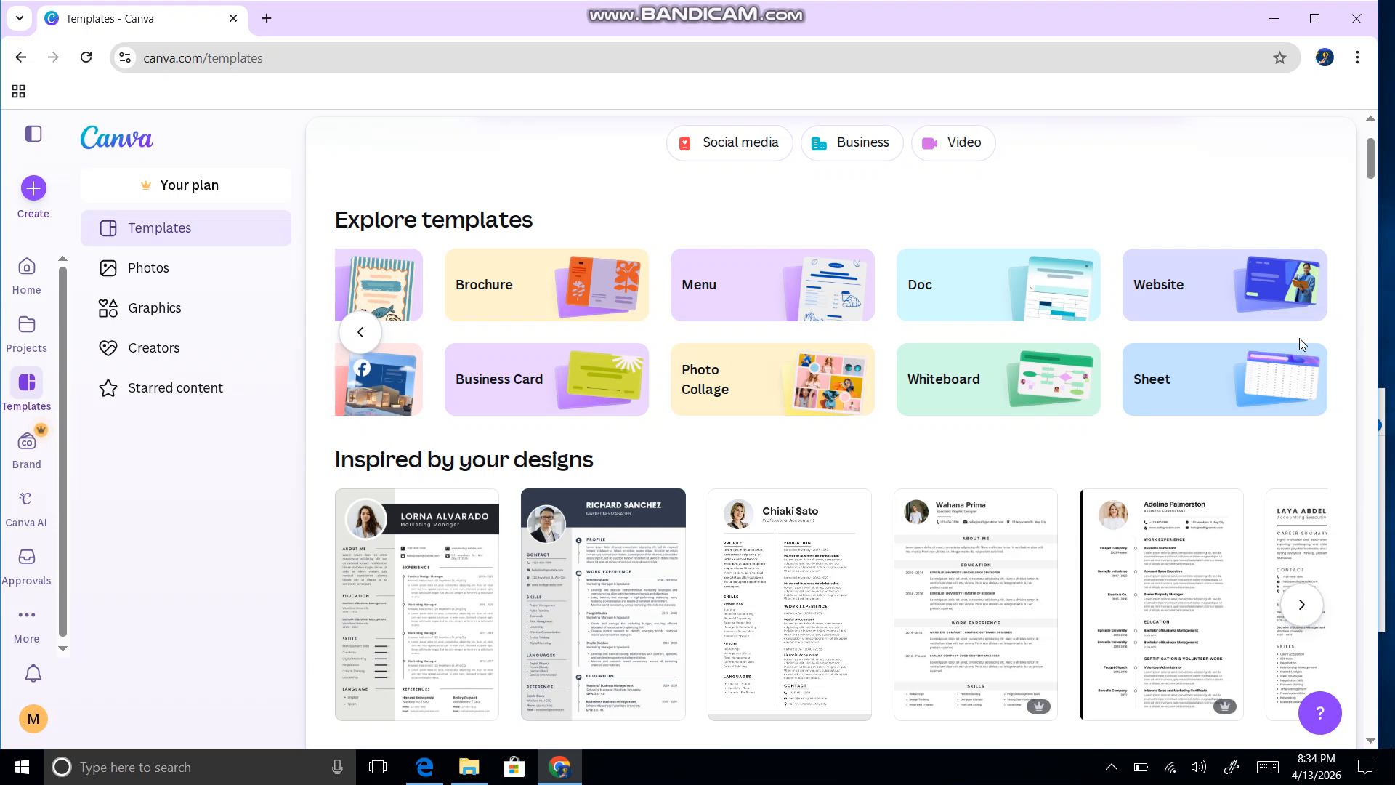
{"action": "left_click", "coordinate": [371, 336]}
Step: Reset the category carousel and scroll through the grid of Resume template designs
{"action": "left_click", "coordinate": [360, 333]}
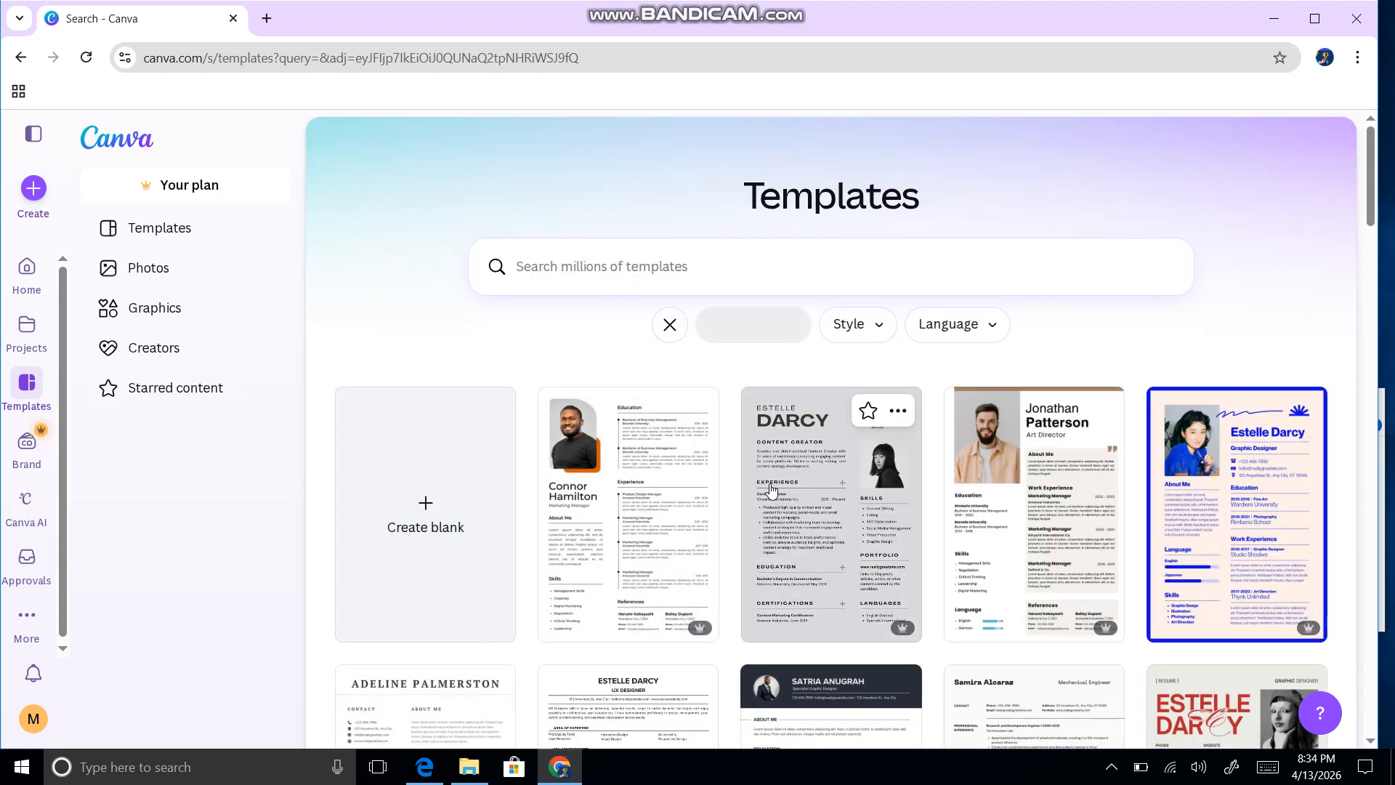
{"action": "scroll", "coordinate": [772, 490], "scroll_direction": "down", "scroll_amount": 4}
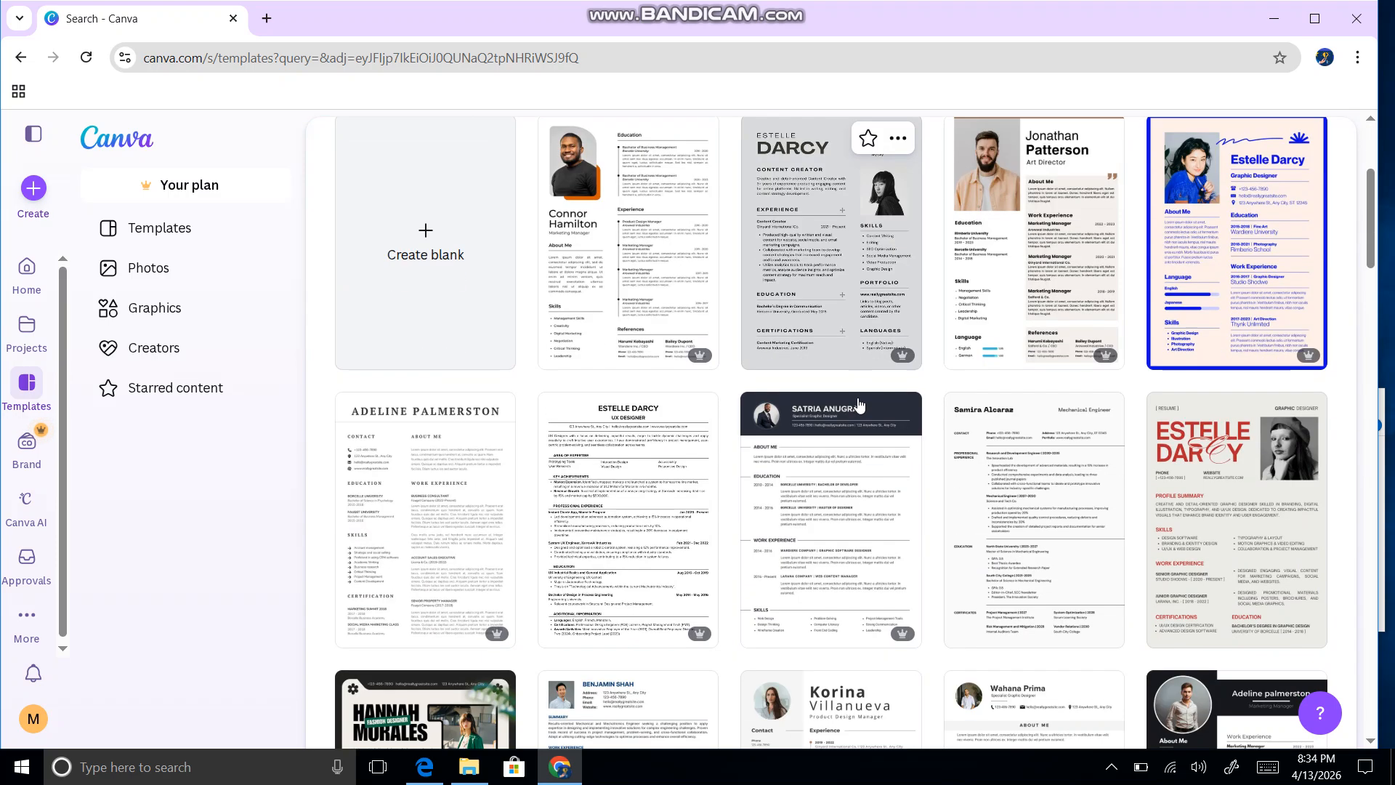
{"action": "scroll", "coordinate": [814, 436], "scroll_direction": "down", "scroll_amount": 4}
{"action": "scroll", "coordinate": [623, 458], "scroll_direction": "down", "scroll_amount": 4}
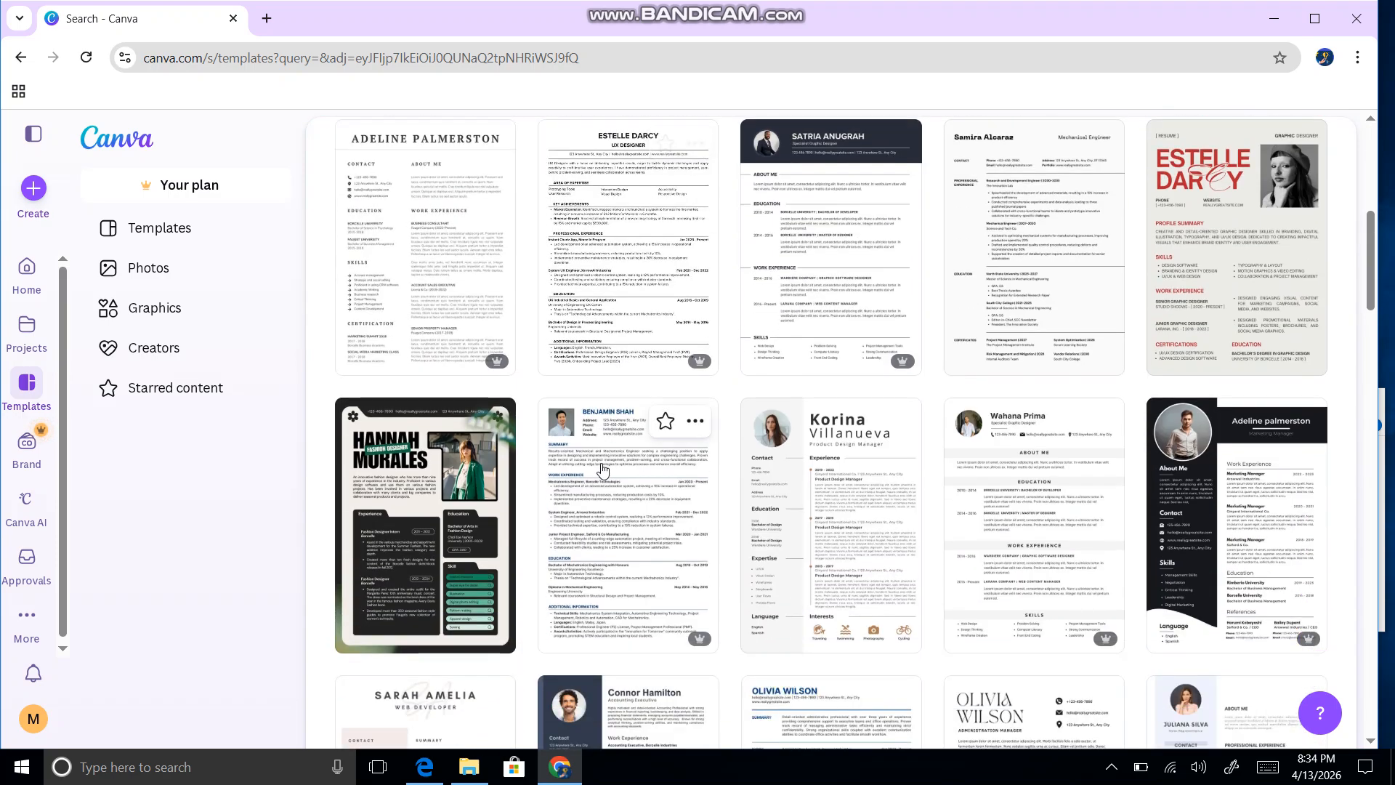
{"action": "scroll", "coordinate": [585, 509], "scroll_direction": "down", "scroll_amount": 5}
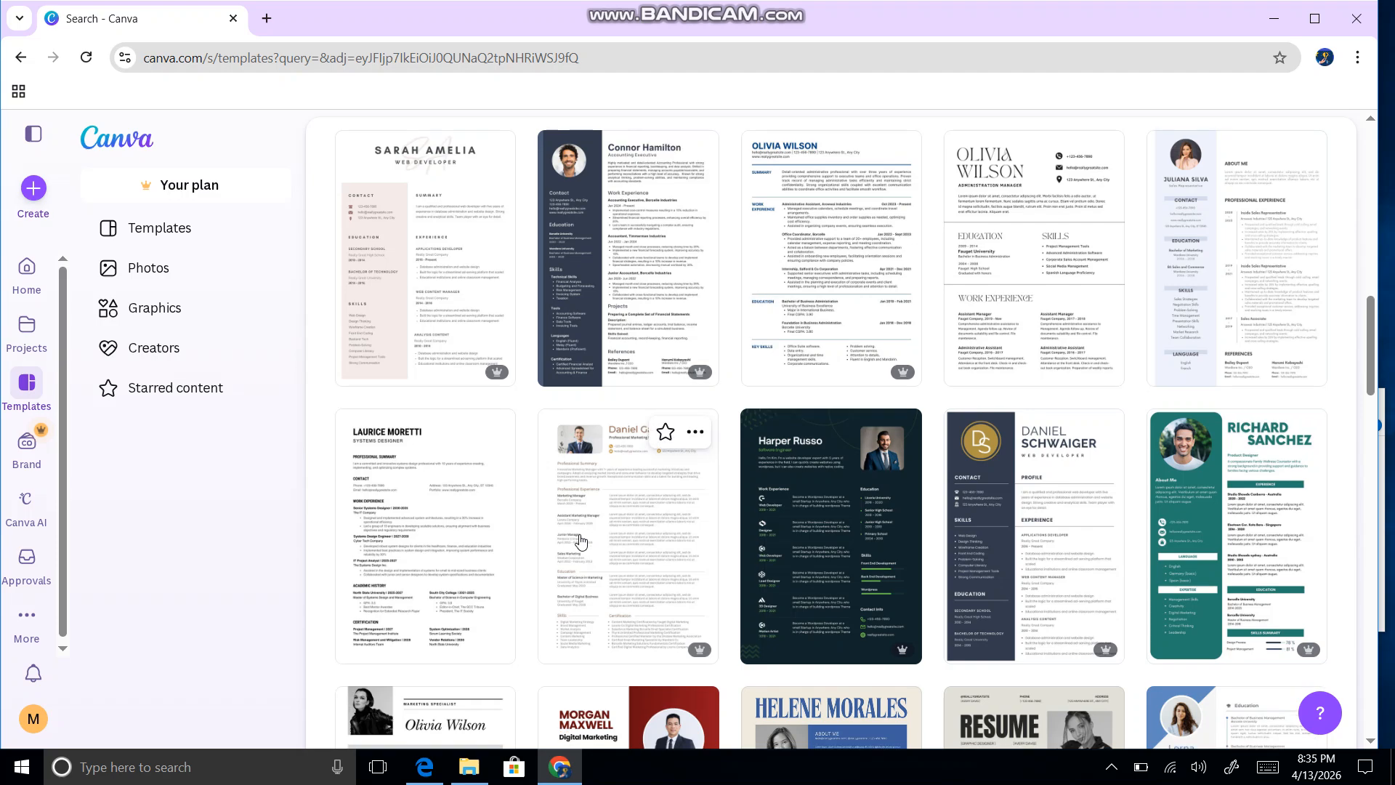
{"action": "scroll", "coordinate": [581, 541], "scroll_direction": "down", "scroll_amount": 3}
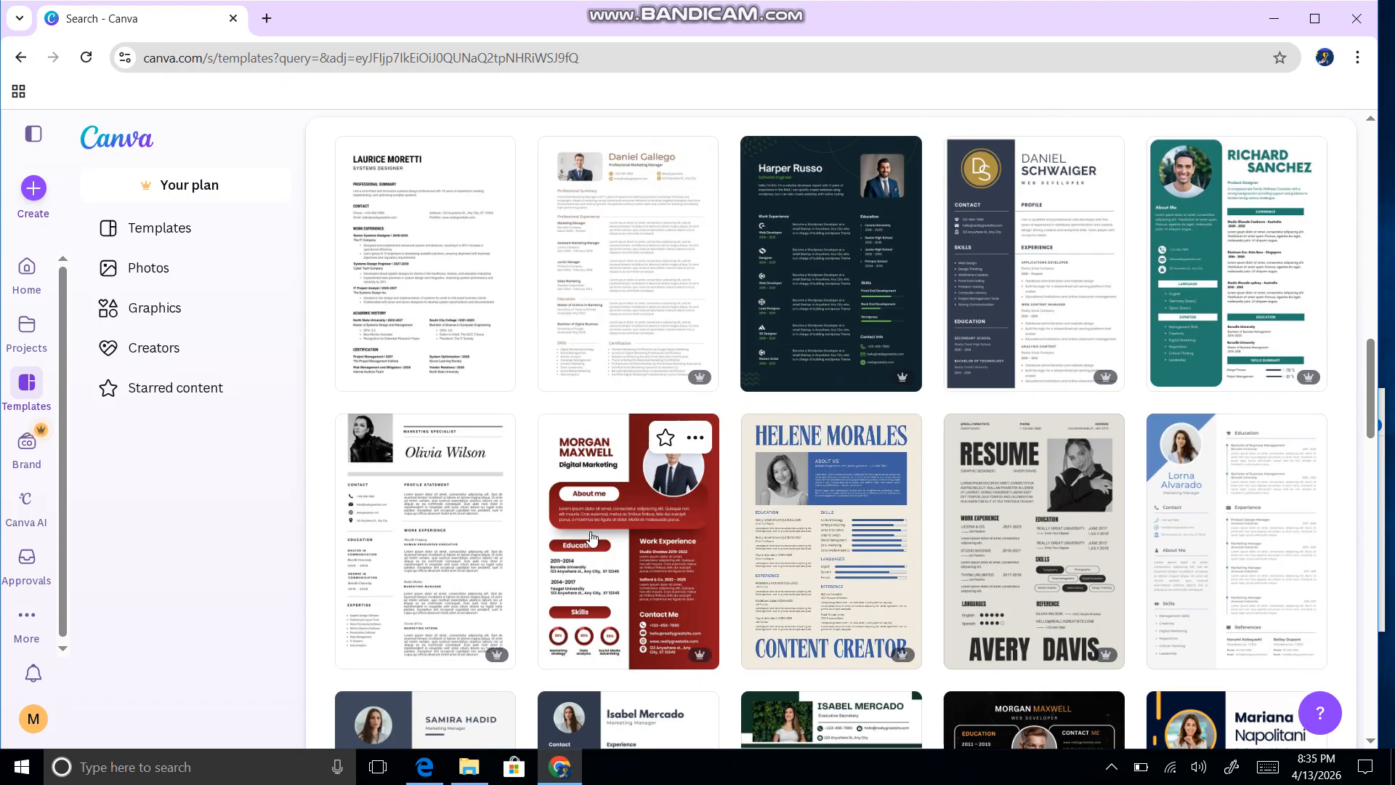
{"action": "scroll", "coordinate": [593, 538], "scroll_direction": "down", "scroll_amount": 5}
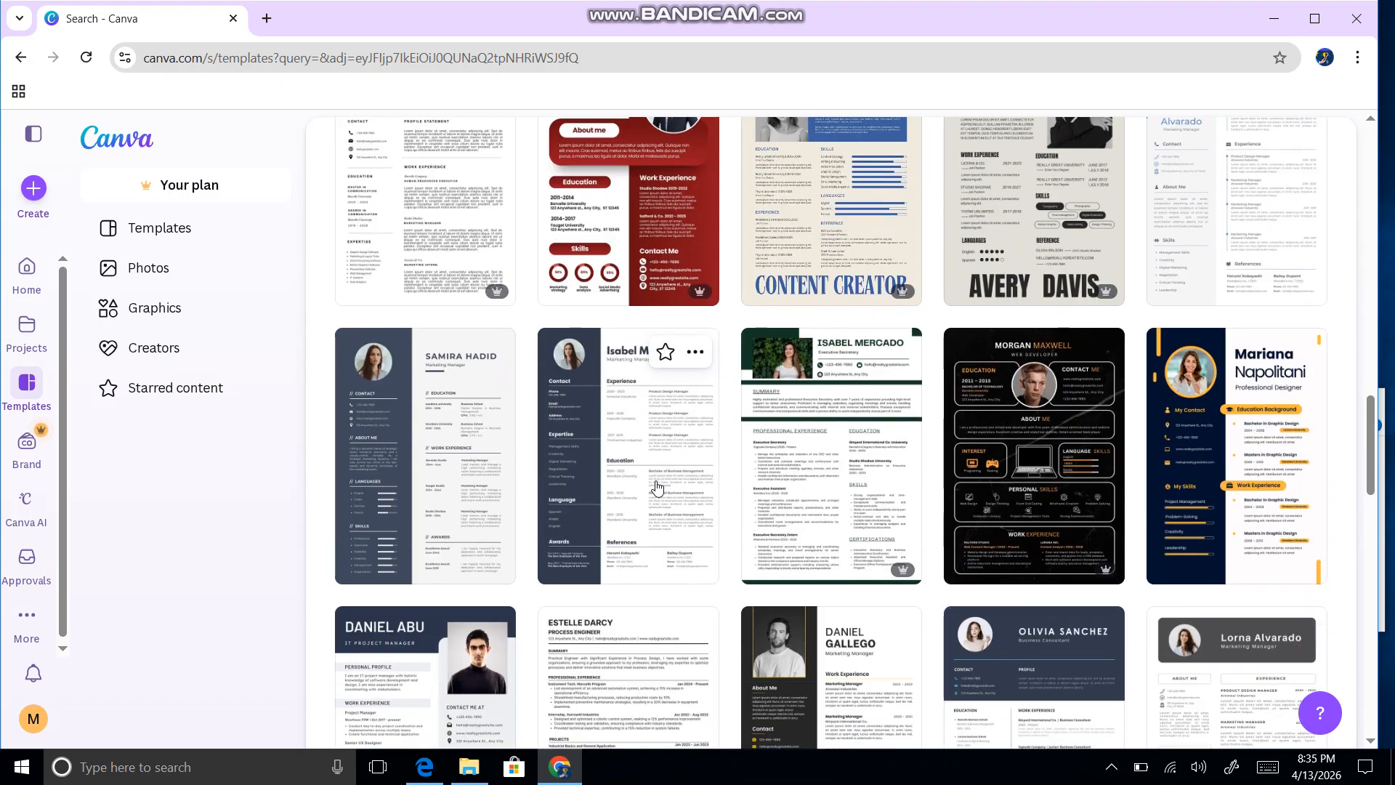
{"action": "scroll", "coordinate": [658, 494], "scroll_direction": "down", "scroll_amount": 10}
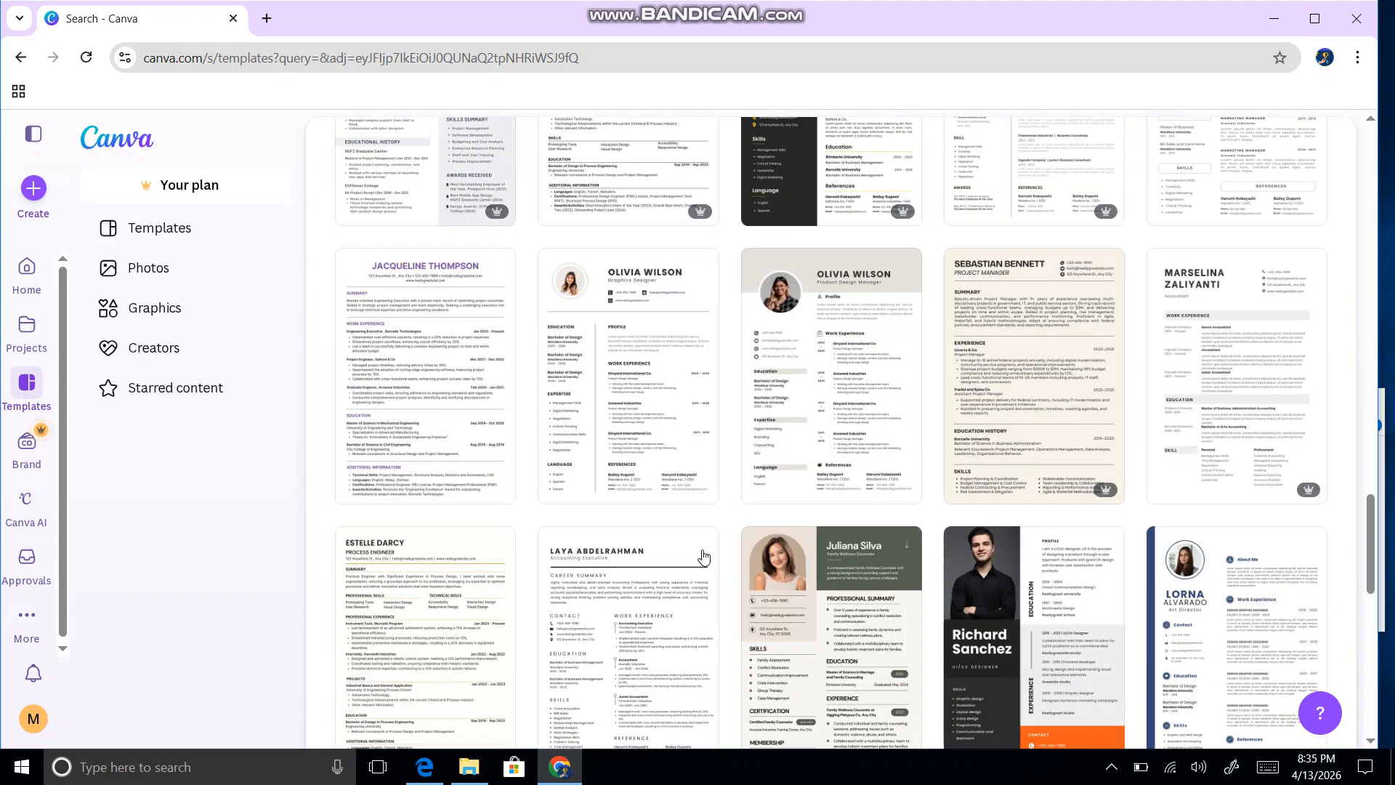
{"action": "scroll", "coordinate": [702, 545], "scroll_direction": "up", "scroll_amount": 5}
{"action": "scroll", "coordinate": [702, 531], "scroll_direction": "down", "scroll_amount": 9}
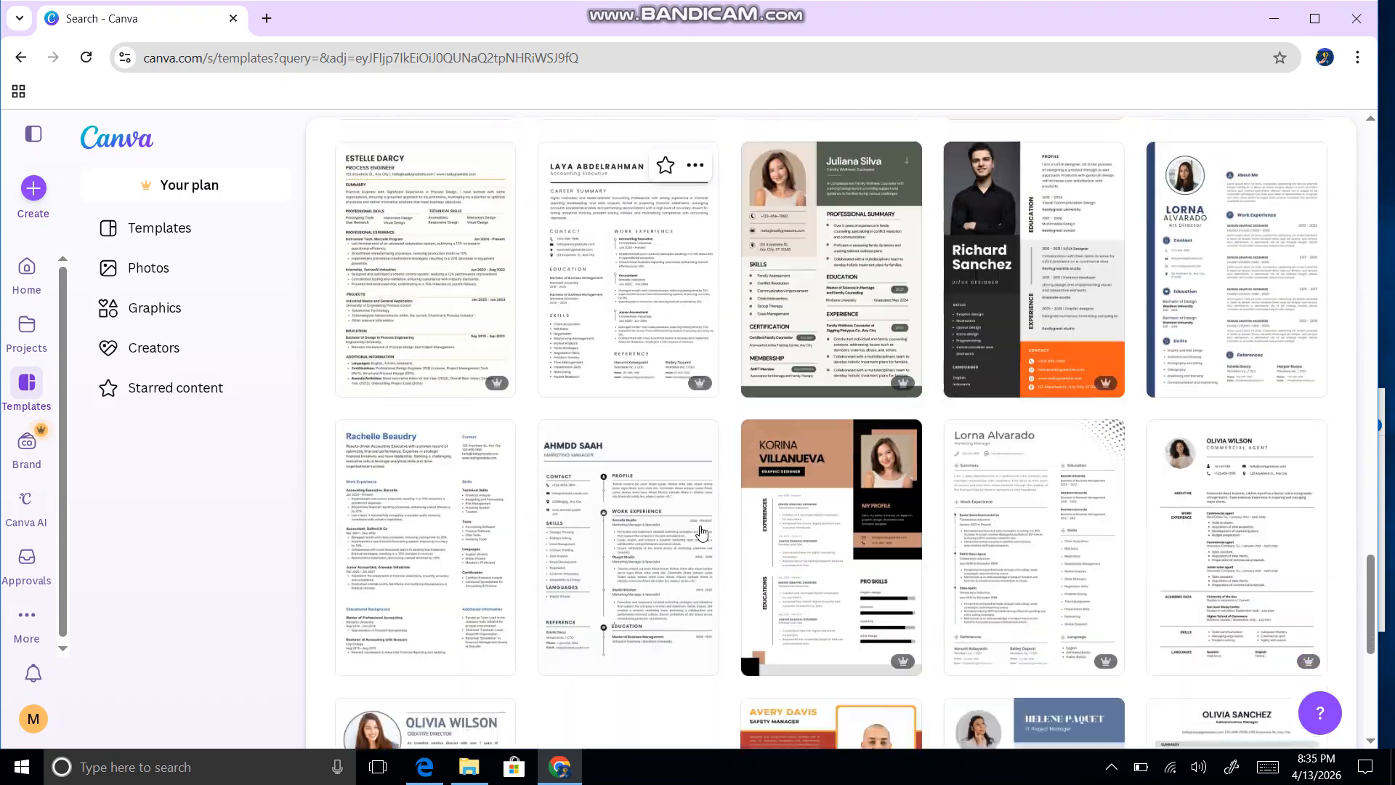
{"action": "scroll", "coordinate": [702, 533], "scroll_direction": "down", "scroll_amount": 6}
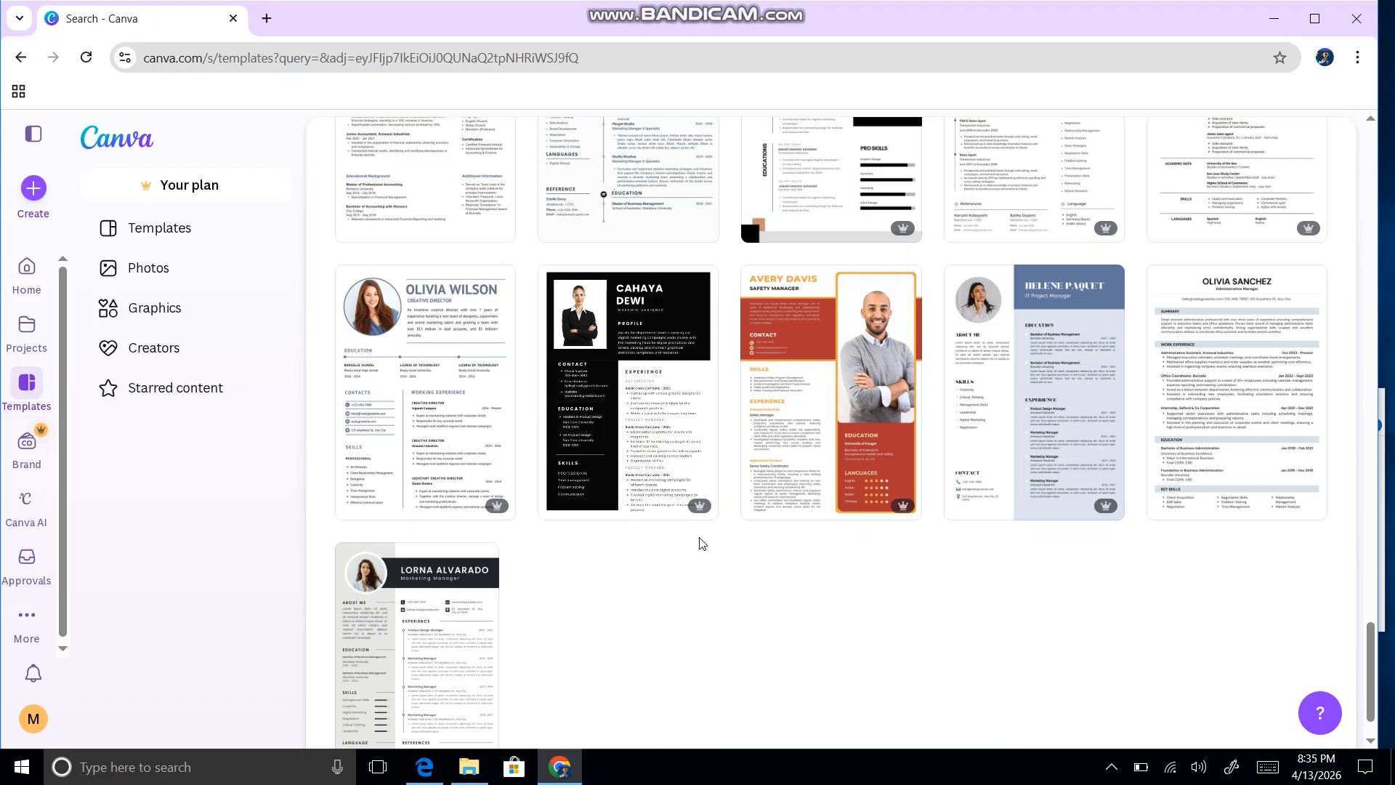
{"action": "scroll", "coordinate": [825, 610], "scroll_direction": "up", "scroll_amount": 6}
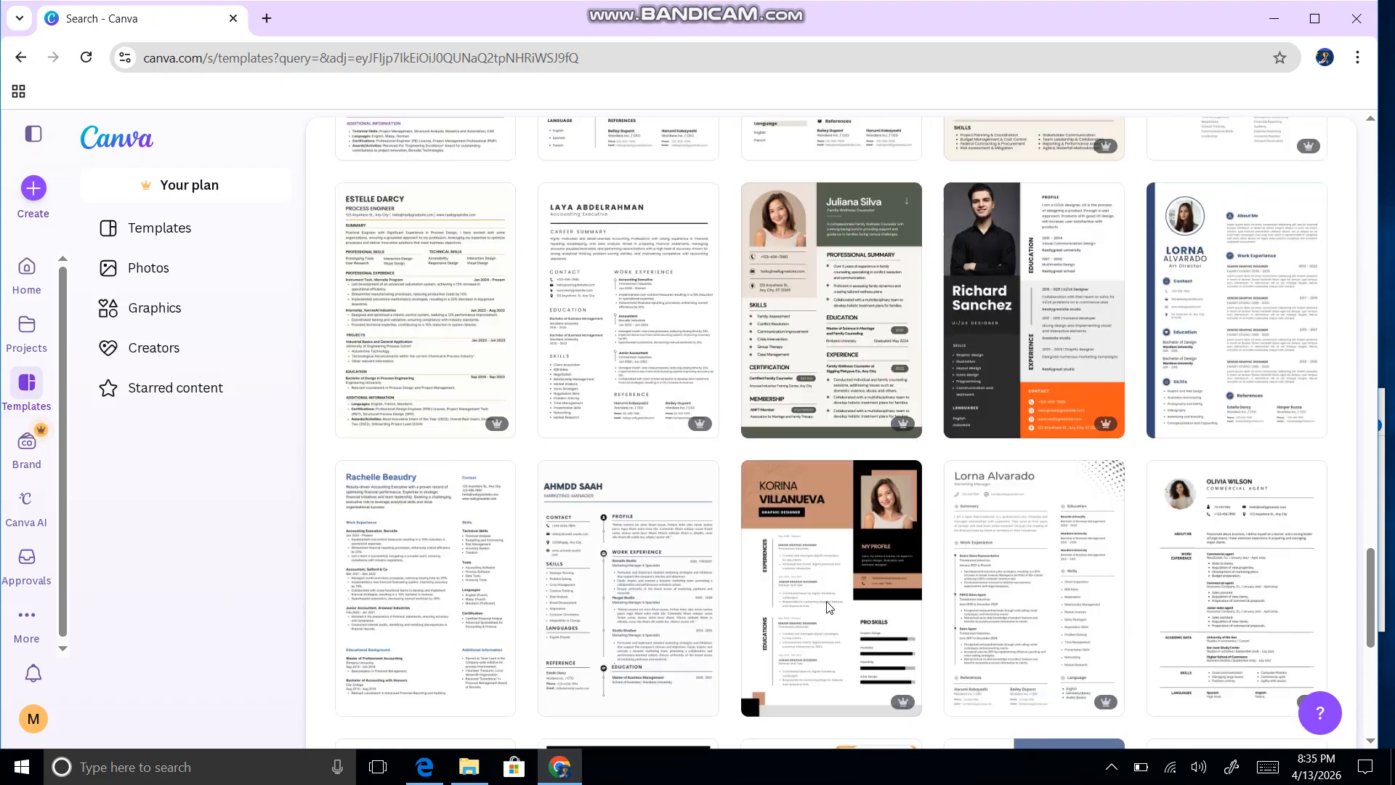
{"action": "scroll", "coordinate": [827, 606], "scroll_direction": "up", "scroll_amount": 15}
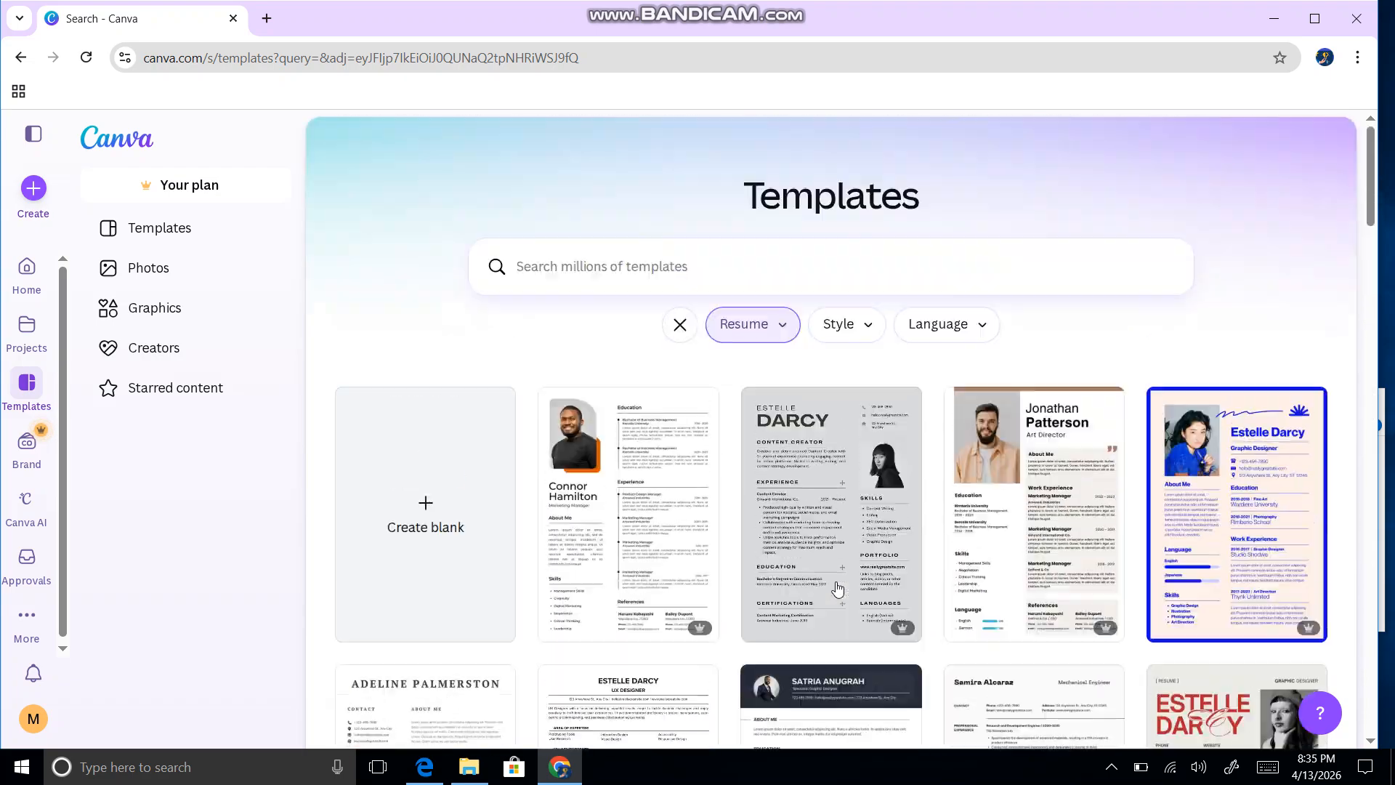
Step: Preview the White professional modern CV resume template and customize it into a new design
{"action": "left_click", "coordinate": [680, 535]}
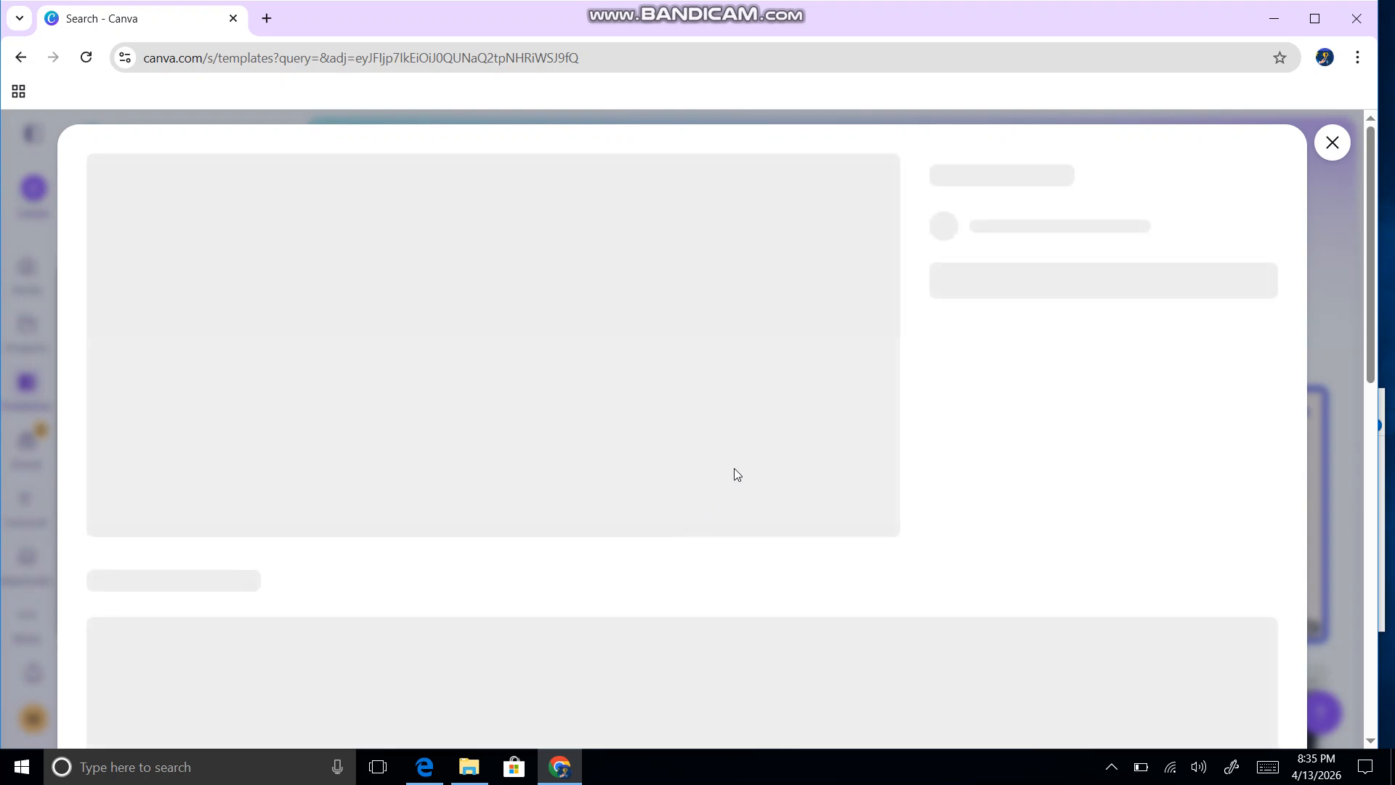
{"action": "scroll", "coordinate": [808, 275], "scroll_direction": "down", "scroll_amount": 1}
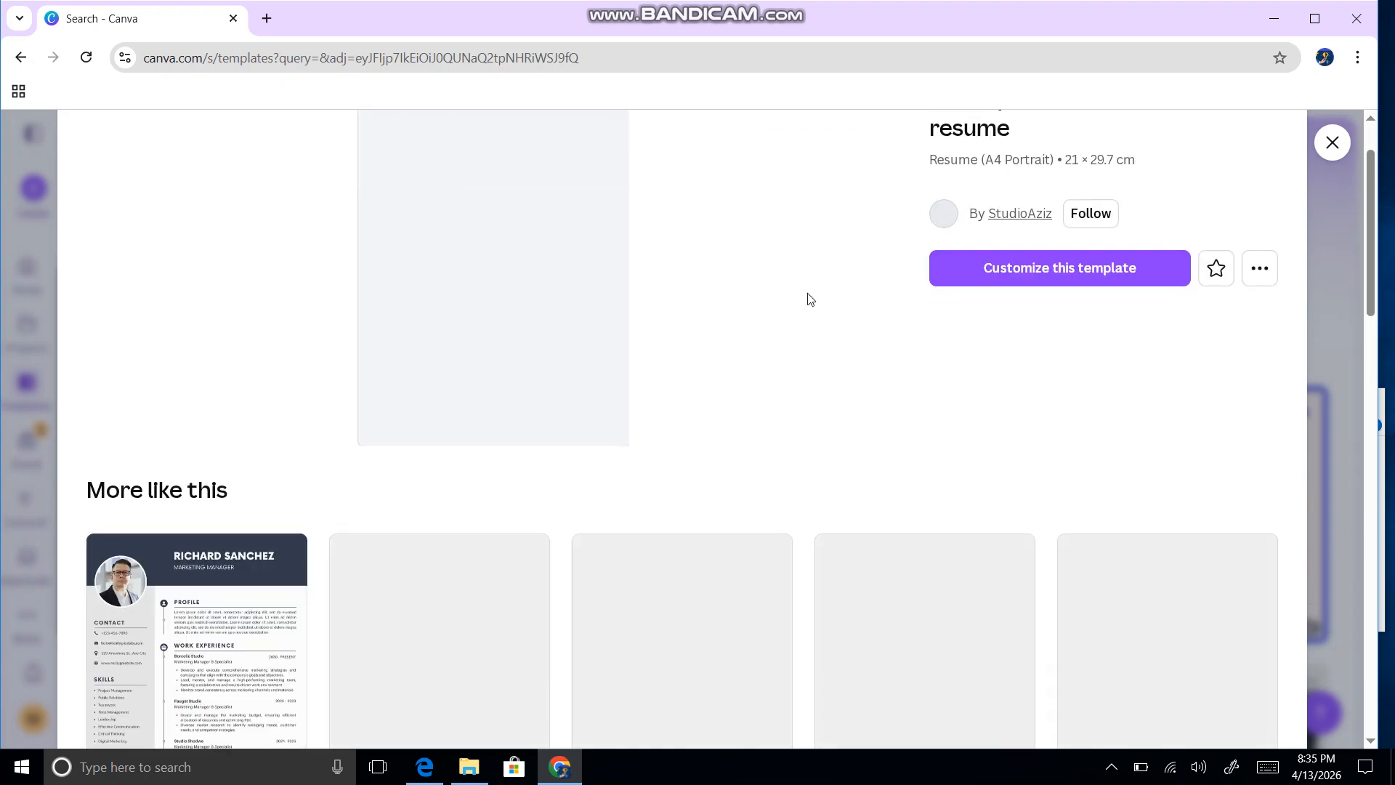
{"action": "scroll", "coordinate": [808, 299], "scroll_direction": "up", "scroll_amount": 1}
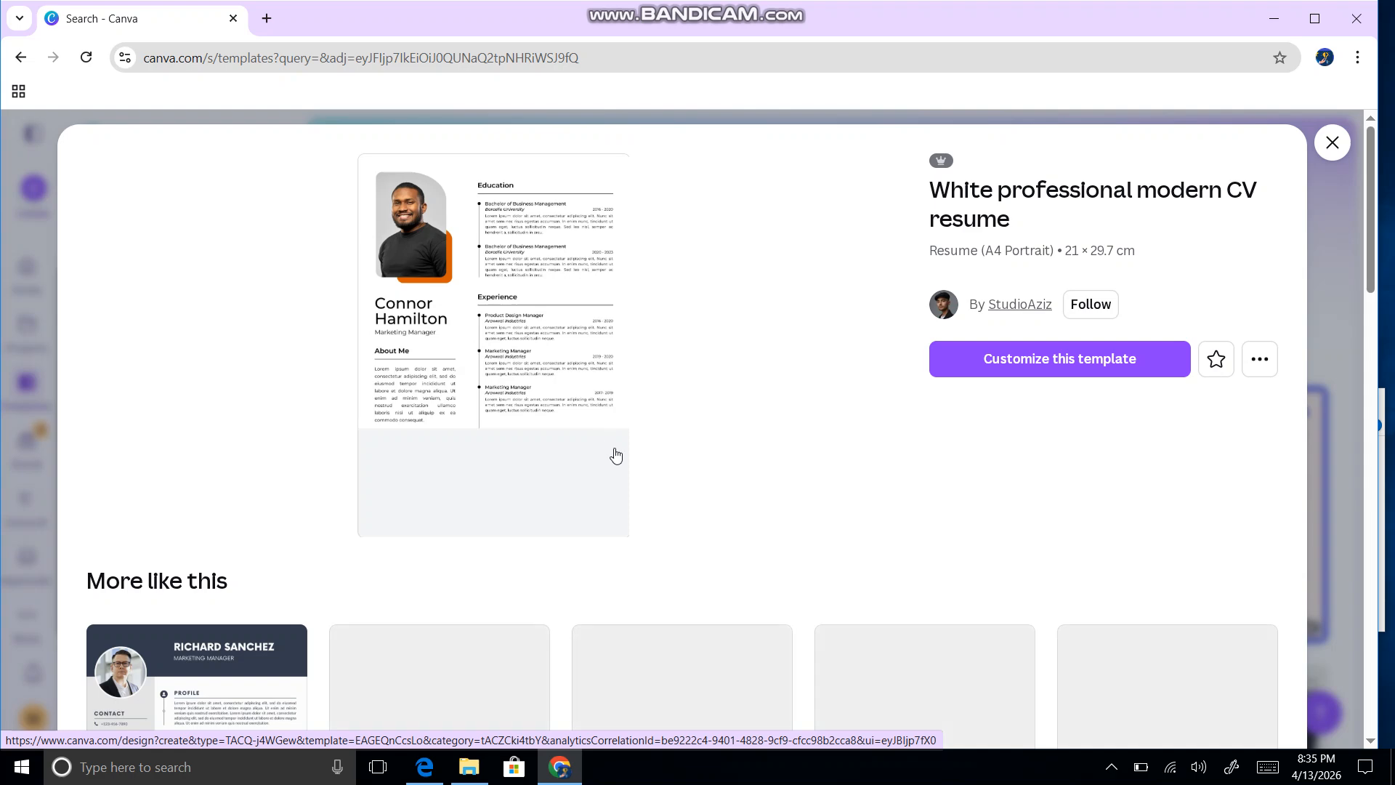
{"action": "scroll", "coordinate": [538, 320], "scroll_direction": "down", "scroll_amount": 3}
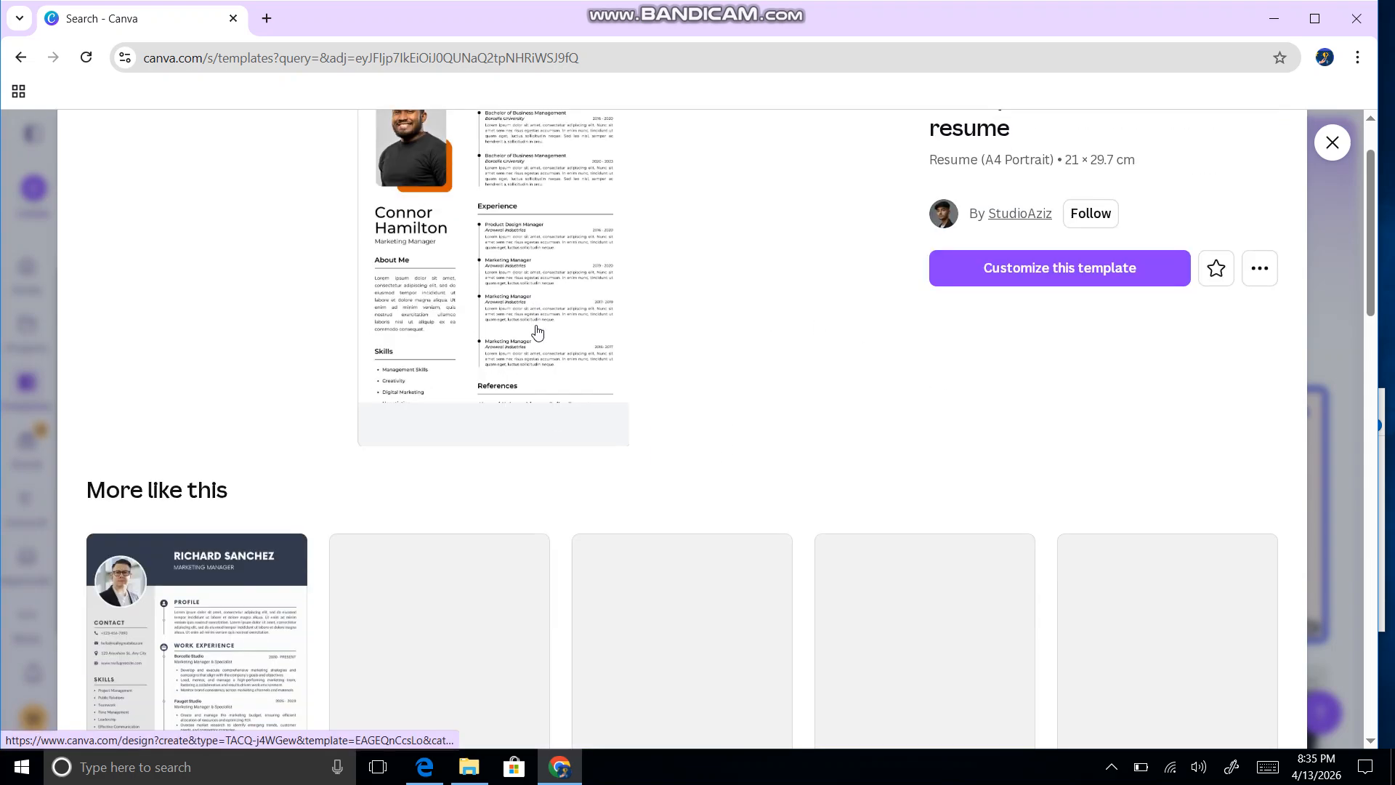
{"action": "scroll", "coordinate": [548, 336], "scroll_direction": "up", "scroll_amount": 1}
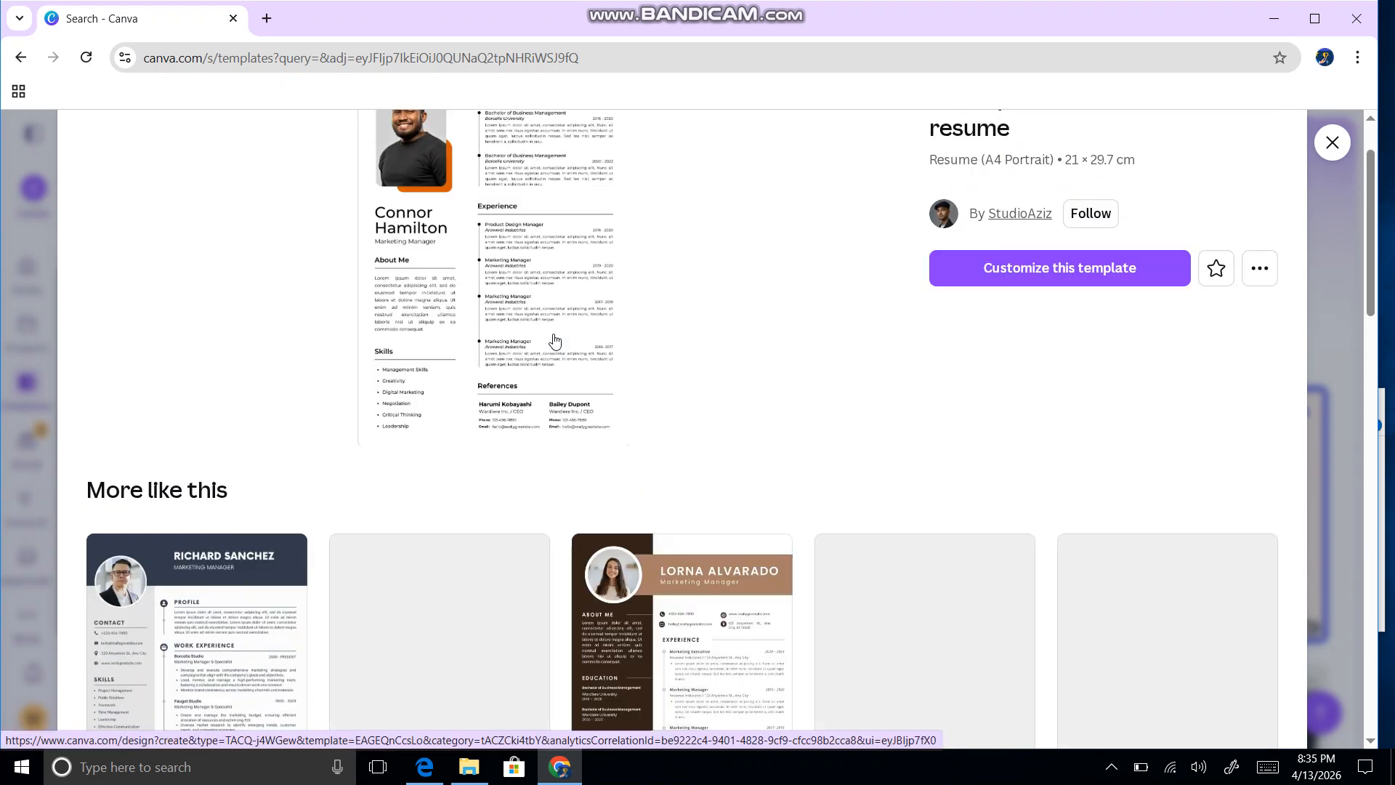
{"action": "scroll", "coordinate": [536, 312], "scroll_direction": "down", "scroll_amount": 3}
{"action": "scroll", "coordinate": [526, 258], "scroll_direction": "up", "scroll_amount": 3}
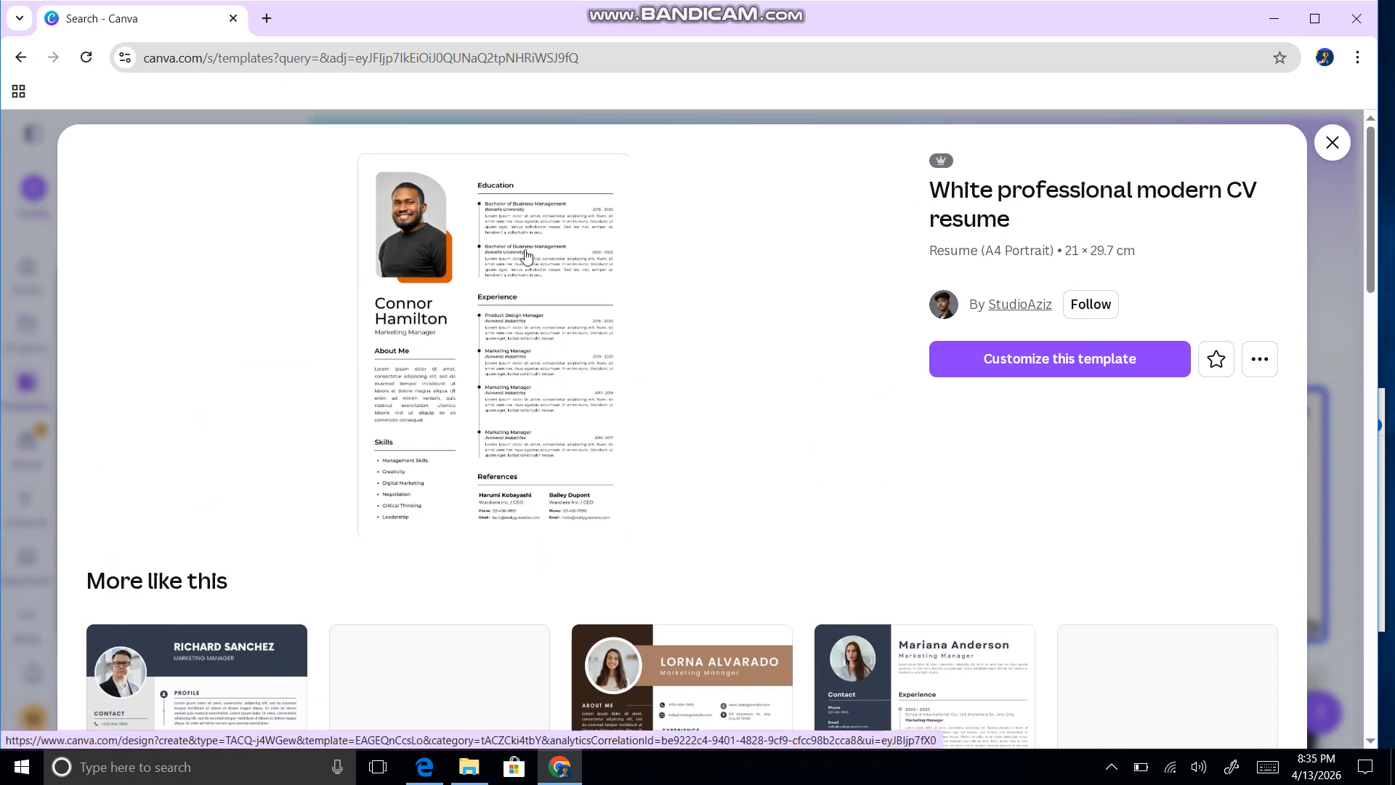
{"action": "scroll", "coordinate": [531, 273], "scroll_direction": "down", "scroll_amount": 2}
{"action": "scroll", "coordinate": [533, 282], "scroll_direction": "up", "scroll_amount": 2}
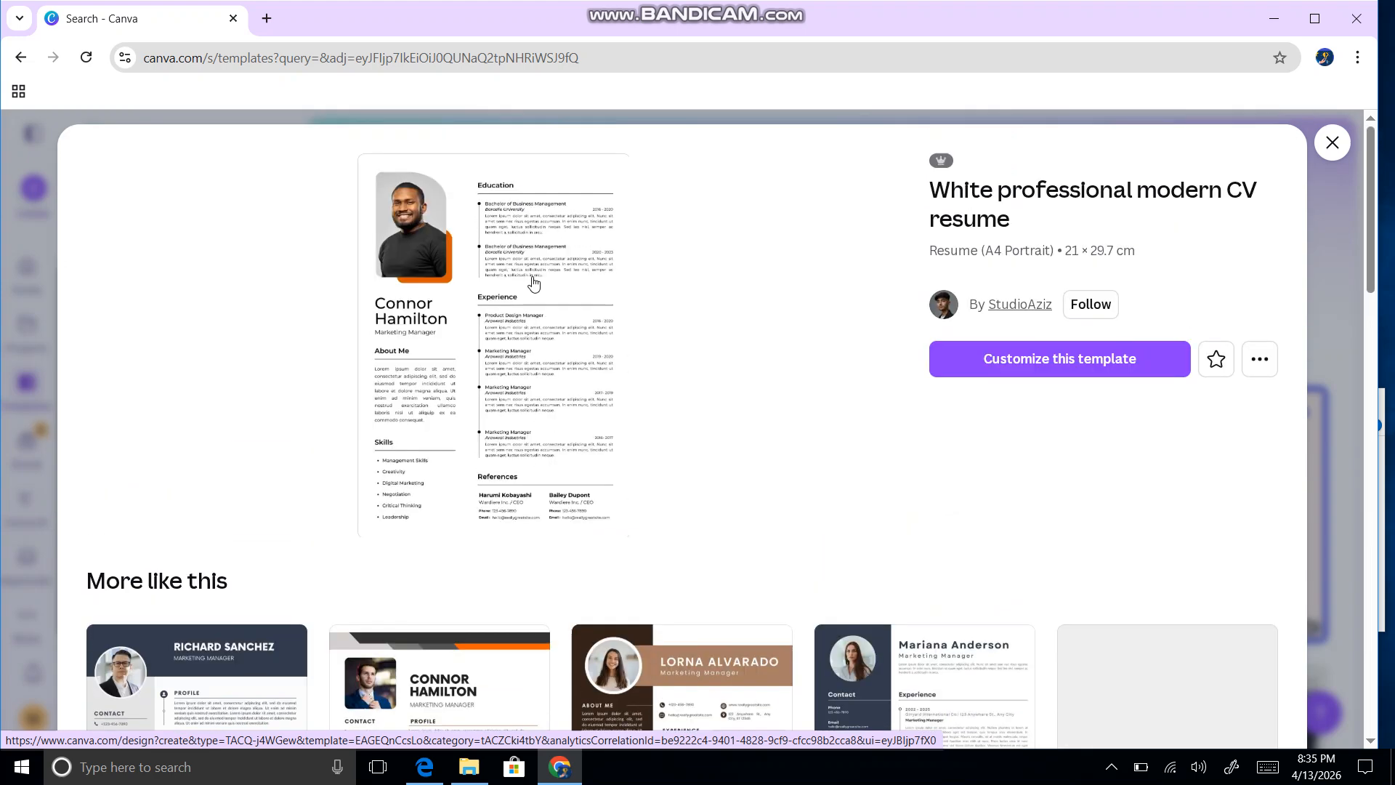
{"action": "scroll", "coordinate": [541, 304], "scroll_direction": "down", "scroll_amount": 3}
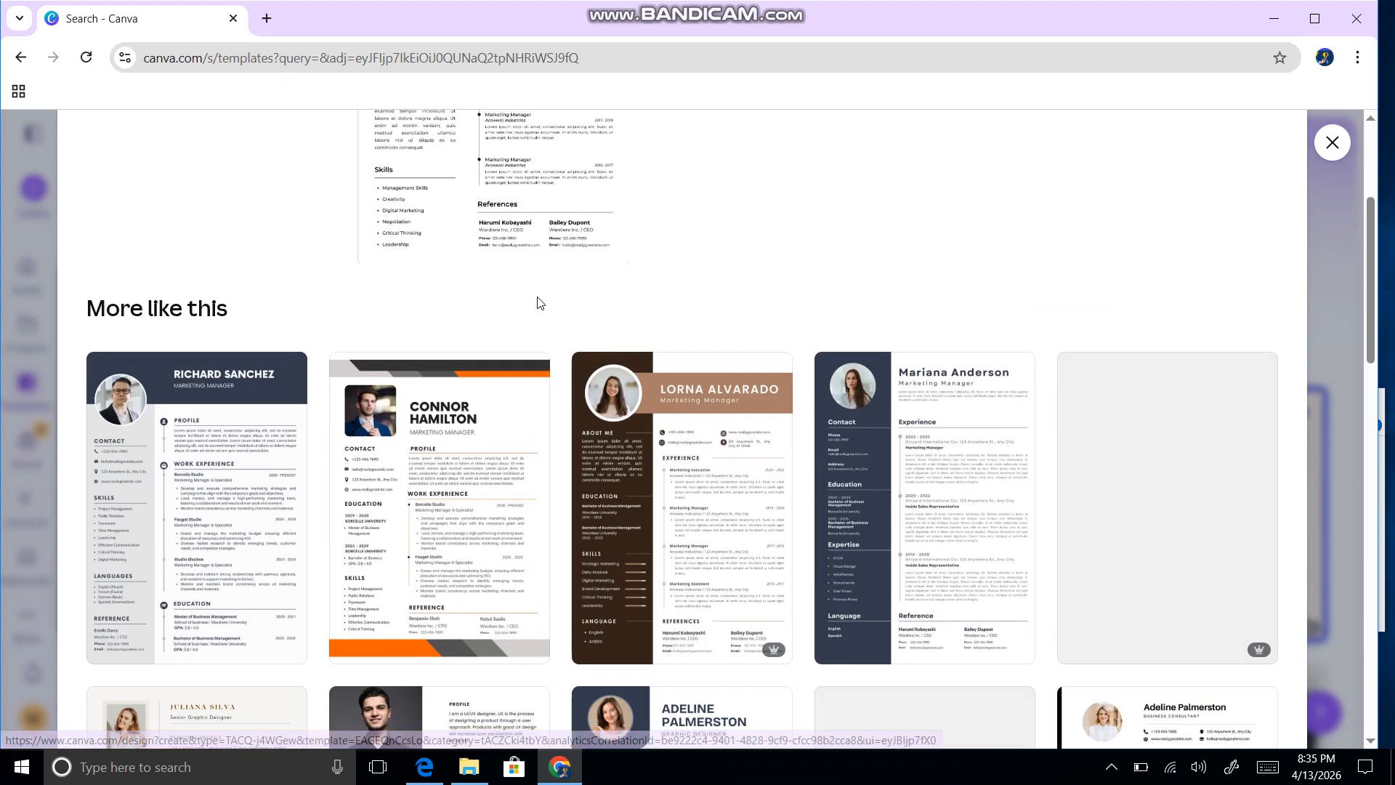
{"action": "scroll", "coordinate": [582, 320], "scroll_direction": "down", "scroll_amount": 1}
{"action": "scroll", "coordinate": [574, 309], "scroll_direction": "up", "scroll_amount": 4}
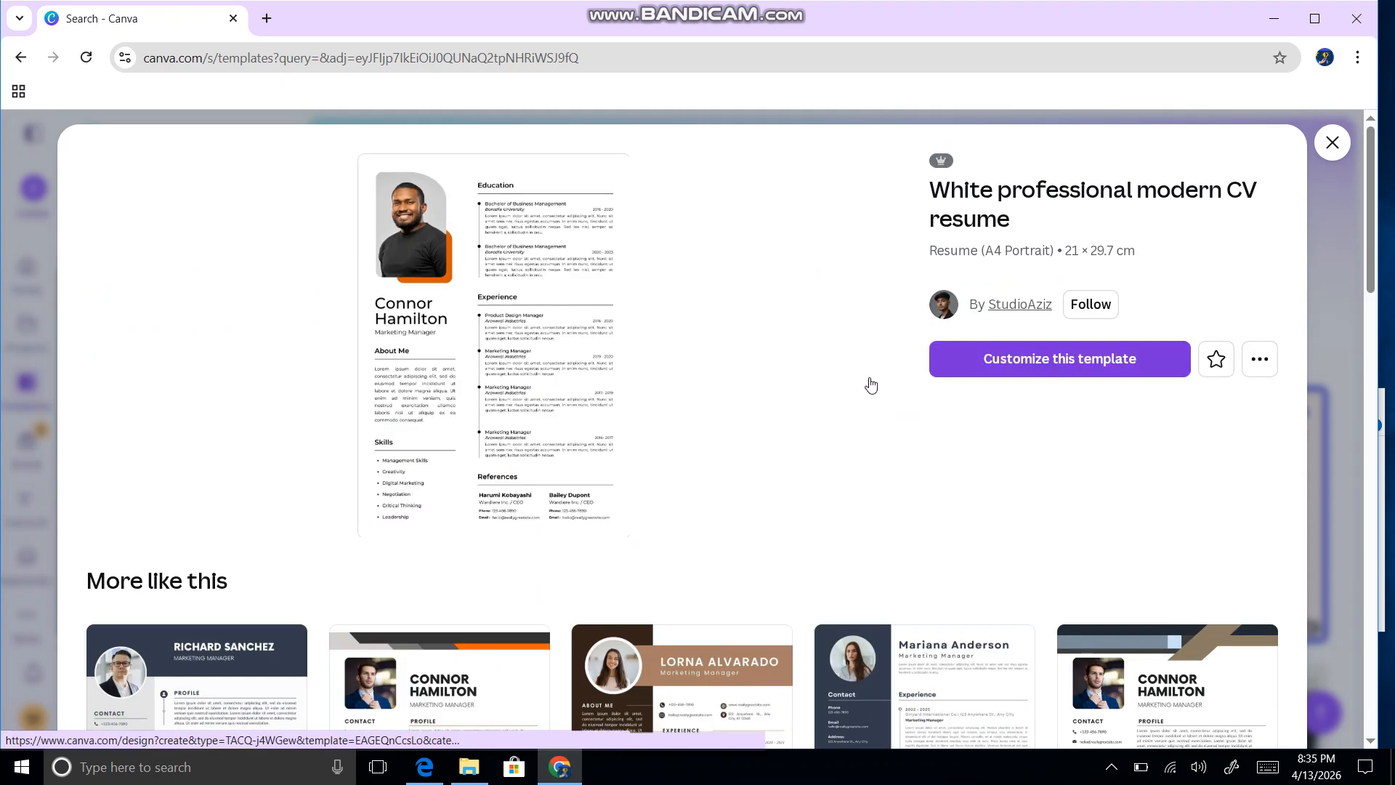
{"action": "left_click", "coordinate": [803, 386]}
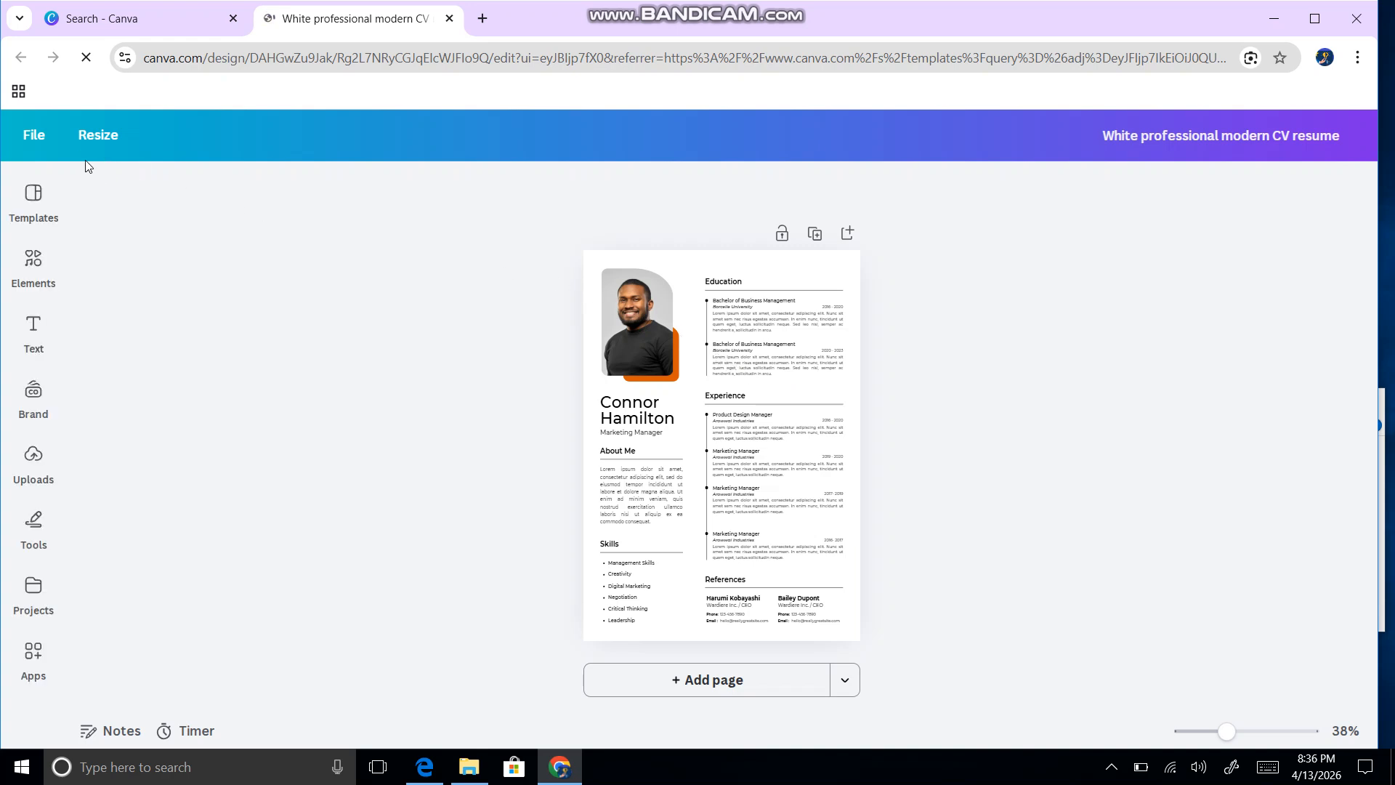
Step: Show the Uploads panel beside the CV design
{"action": "left_click", "coordinate": [27, 470]}
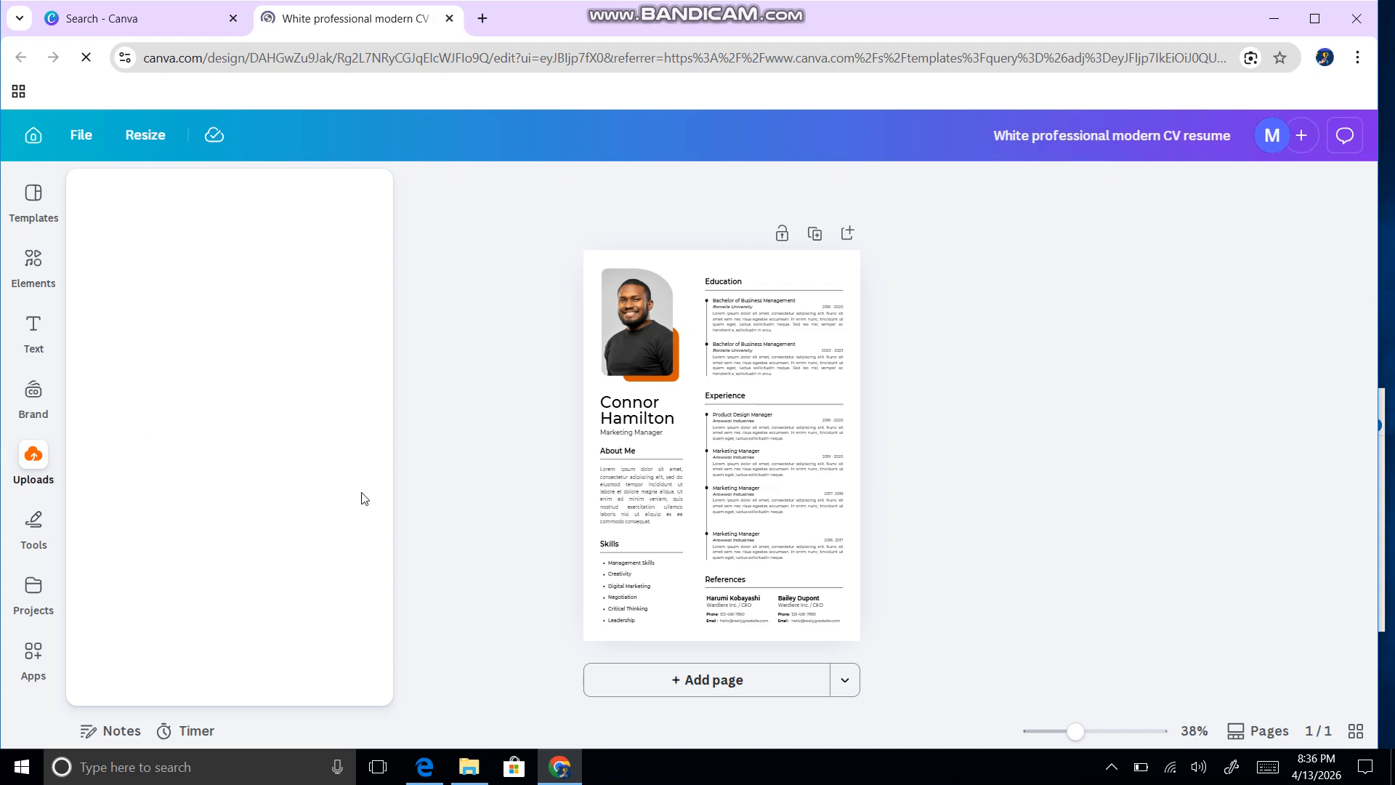
Step: Reopen the Uploads panel in the left sidebar
{"action": "left_click", "coordinate": [31, 465]}
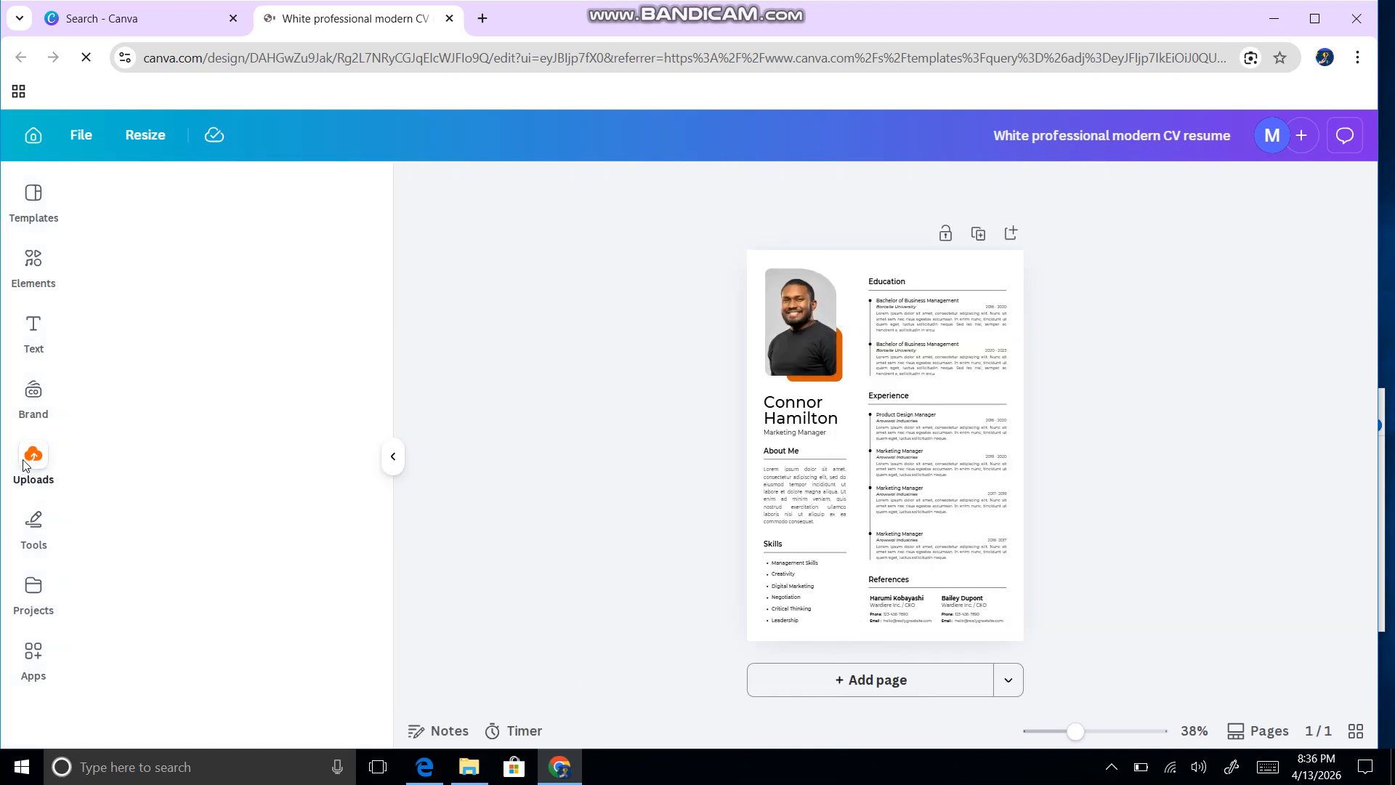
{"action": "right_click", "coordinate": [24, 464]}
{"action": "left_click", "coordinate": [29, 471]}
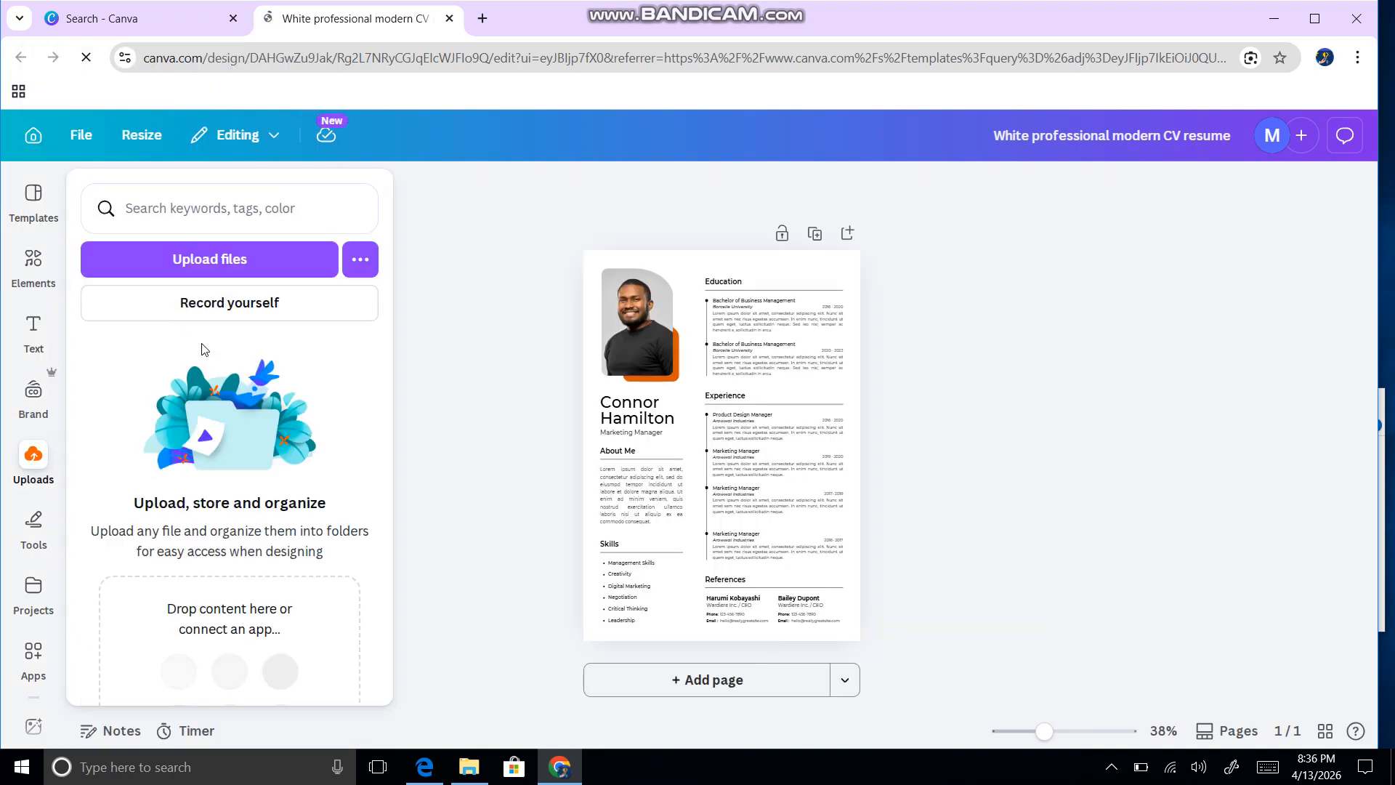
Step: Upload the engineer's photo JPG from the Desktop into the design's uploads
{"action": "left_click", "coordinate": [255, 262]}
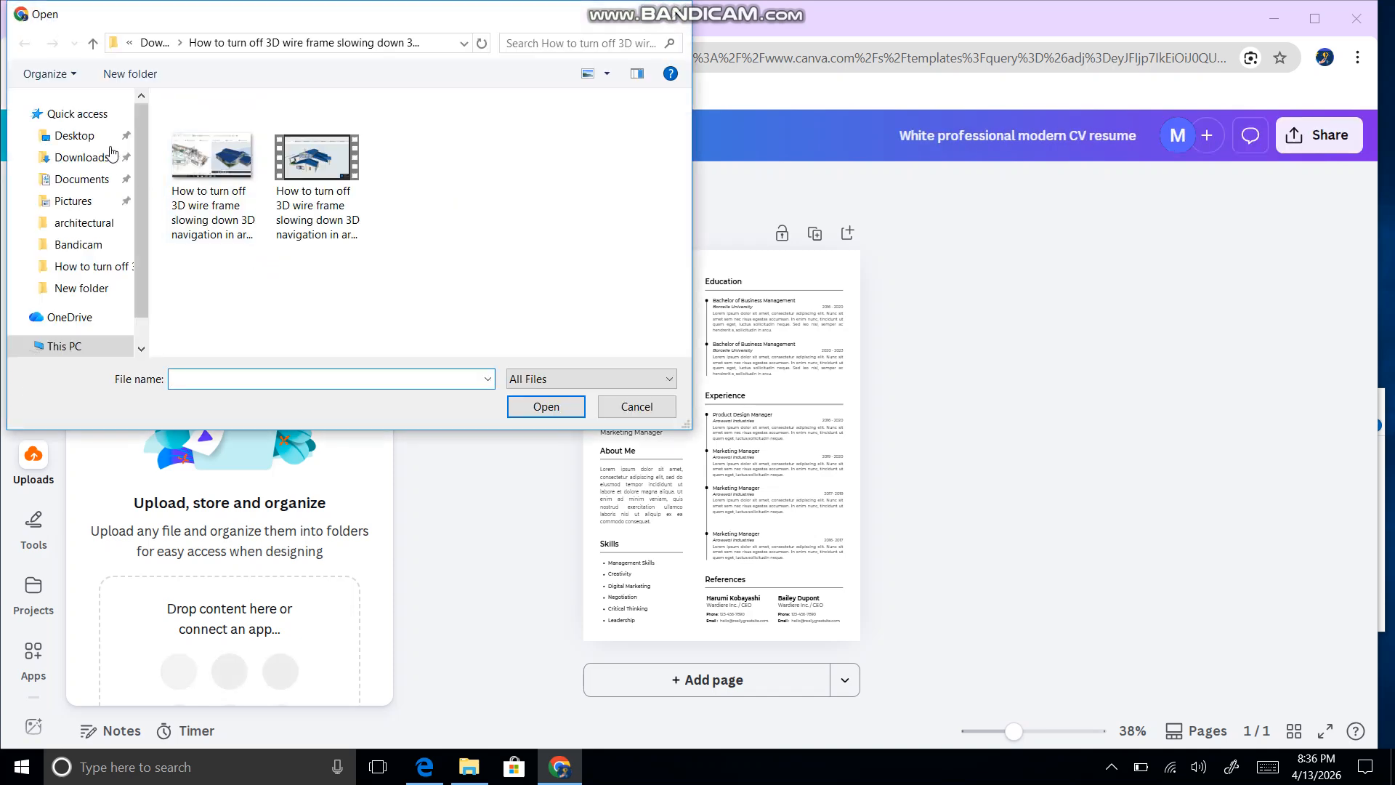
{"action": "left_click", "coordinate": [95, 138]}
{"action": "scroll", "coordinate": [290, 240], "scroll_direction": "down", "scroll_amount": 10}
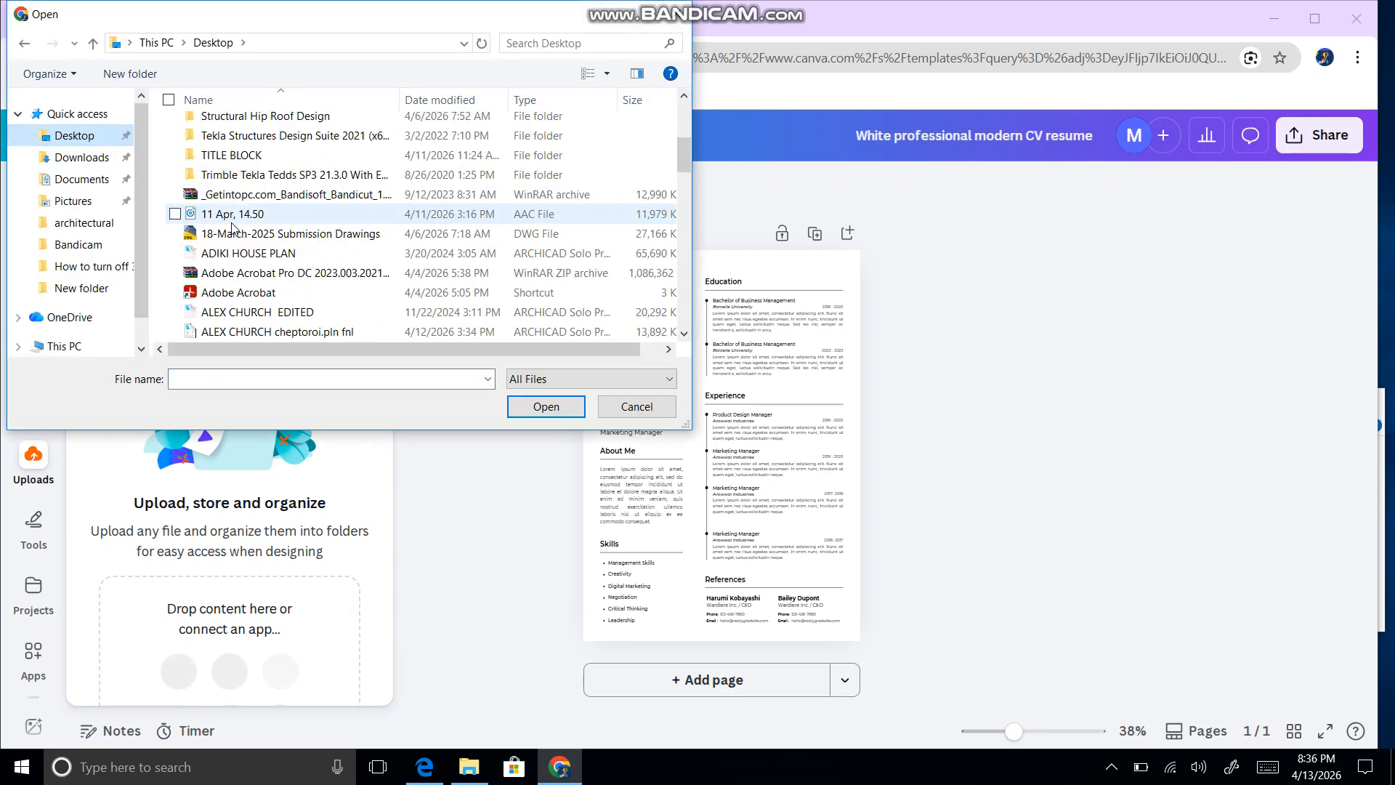
{"action": "scroll", "coordinate": [311, 263], "scroll_direction": "down", "scroll_amount": 2}
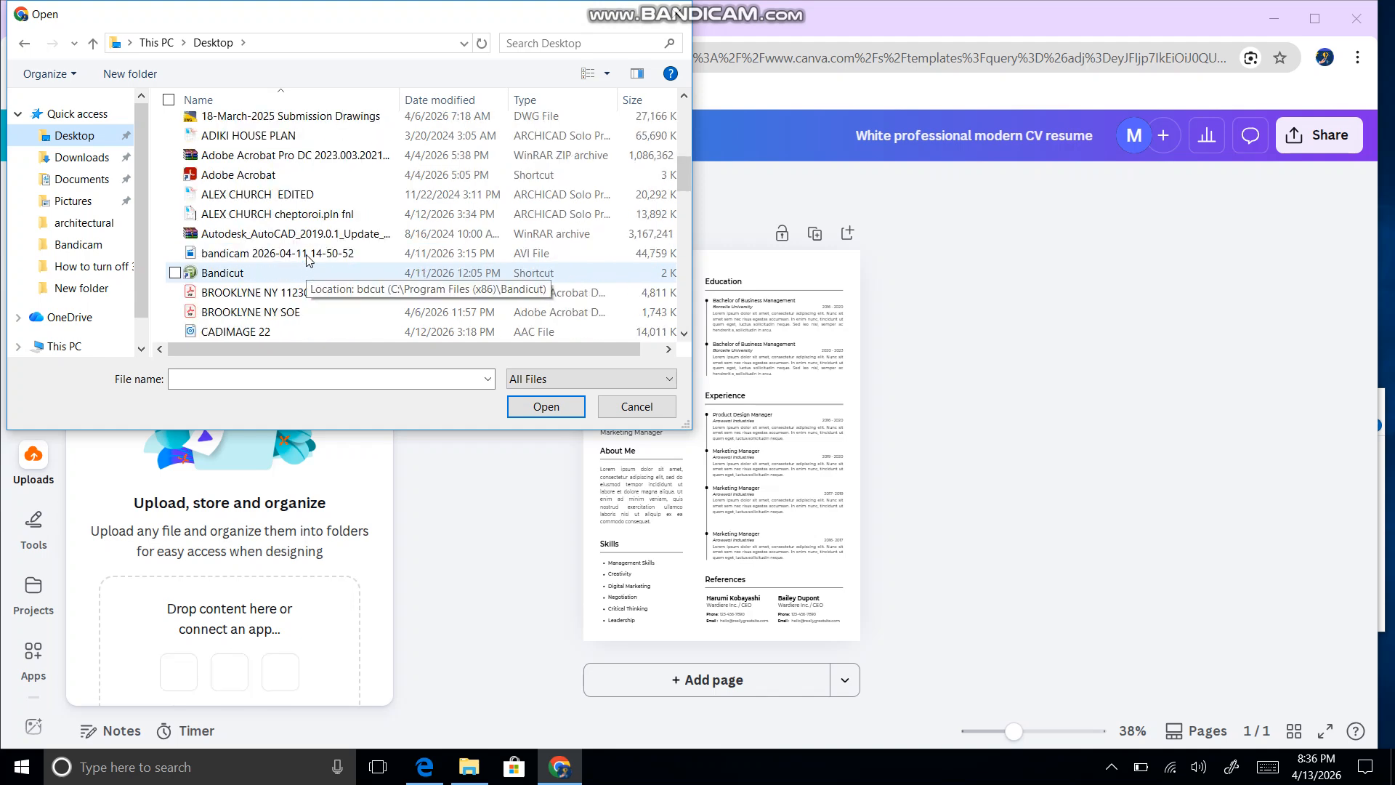
{"action": "scroll", "coordinate": [309, 259], "scroll_direction": "down", "scroll_amount": 1}
{"action": "scroll", "coordinate": [305, 269], "scroll_direction": "down", "scroll_amount": 5}
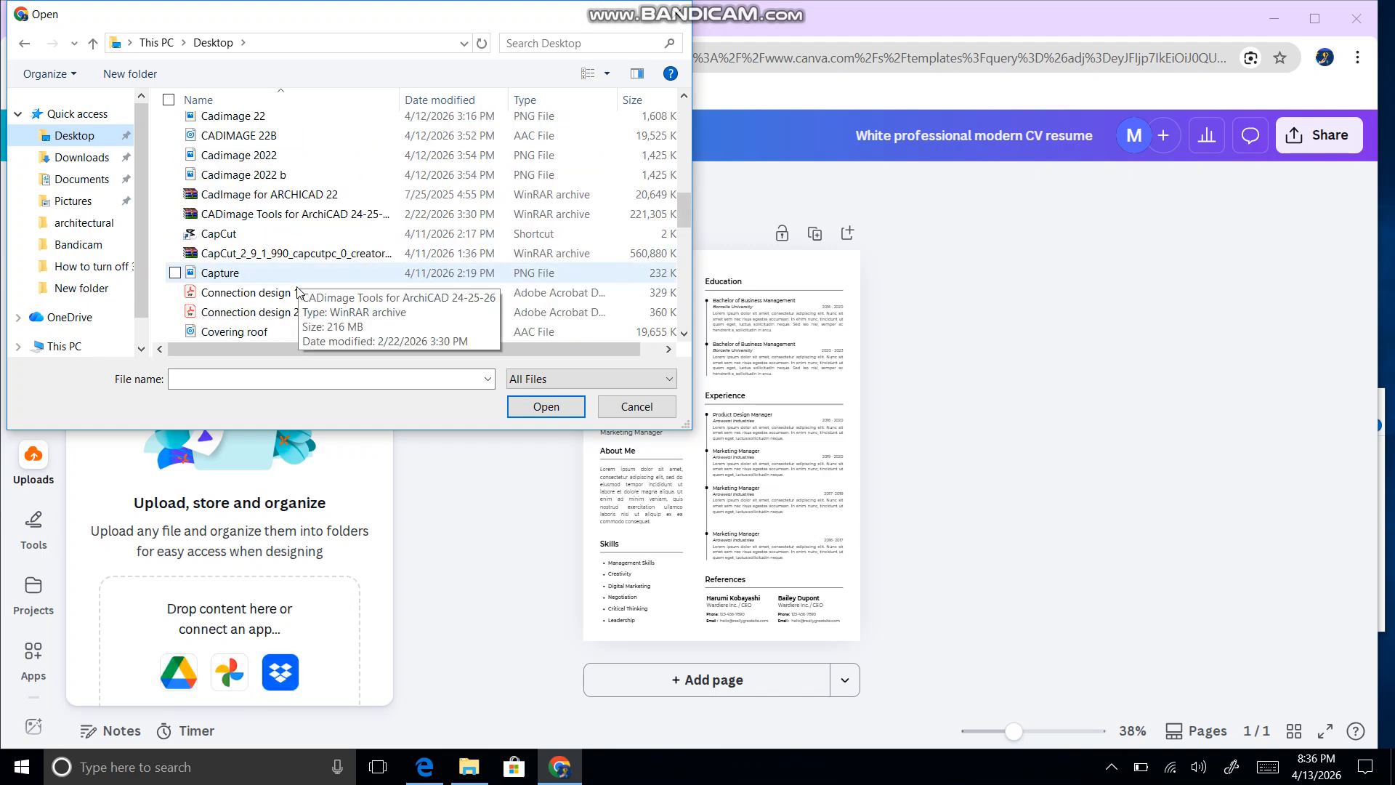
{"action": "scroll", "coordinate": [301, 299], "scroll_direction": "down", "scroll_amount": 1}
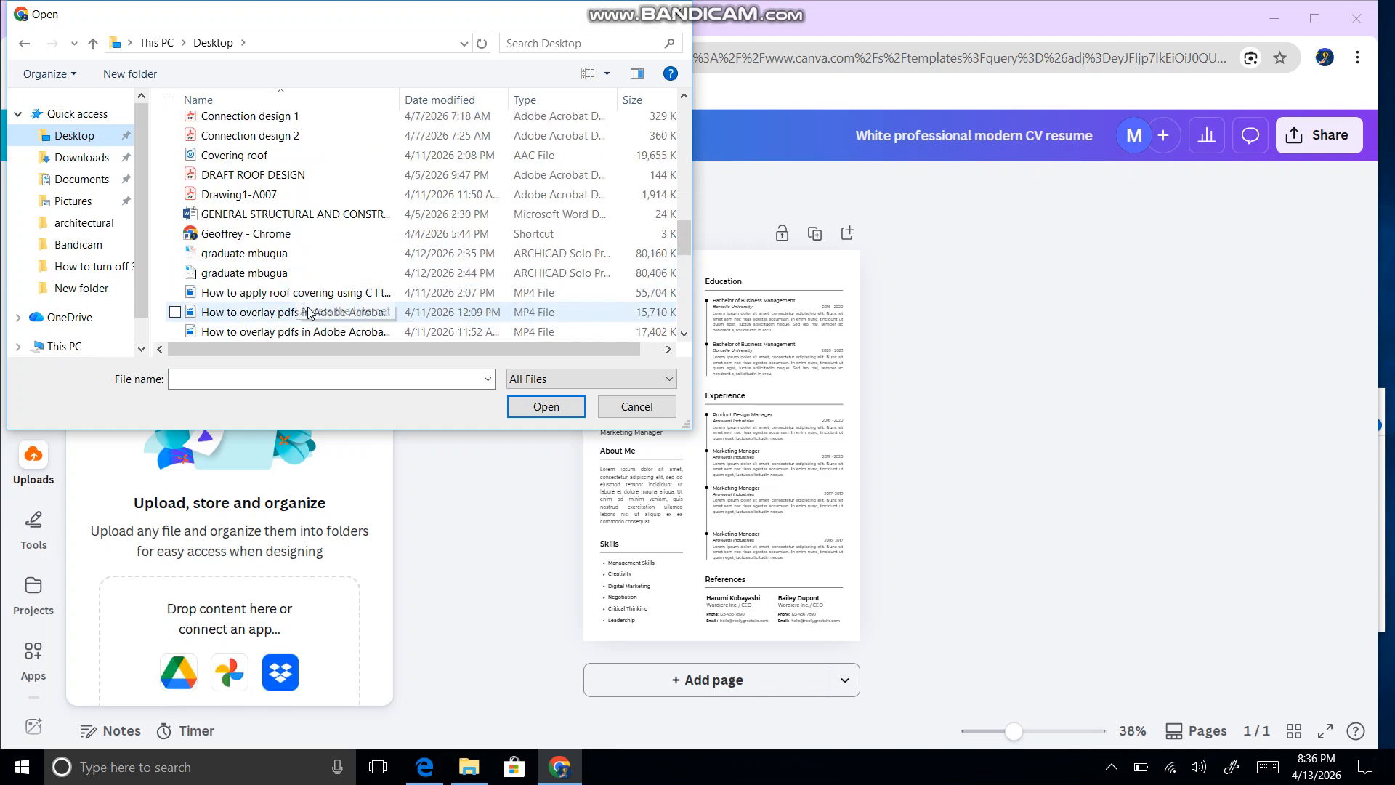
{"action": "scroll", "coordinate": [312, 311], "scroll_direction": "down", "scroll_amount": 4}
{"action": "left_click", "coordinate": [289, 215]}
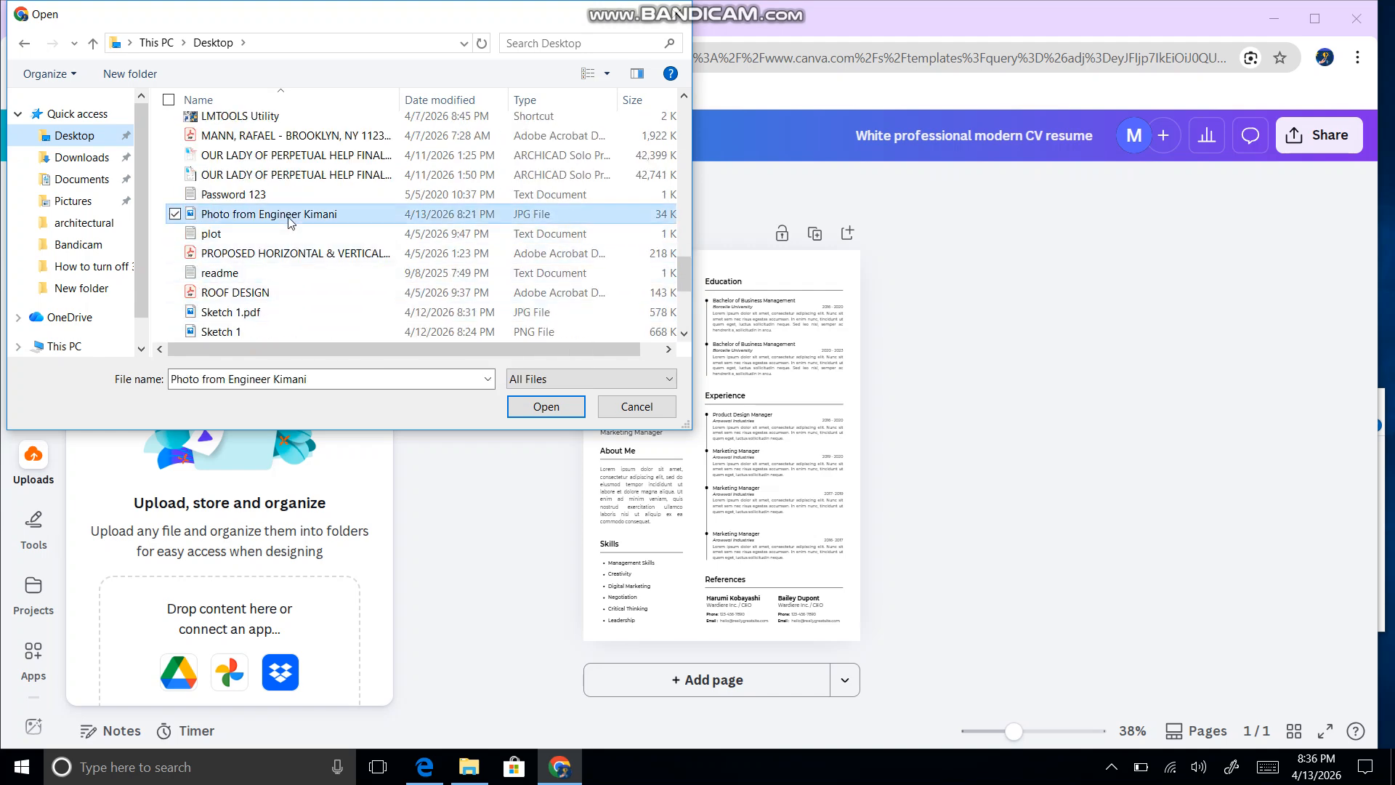
{"action": "left_click", "coordinate": [544, 407]}
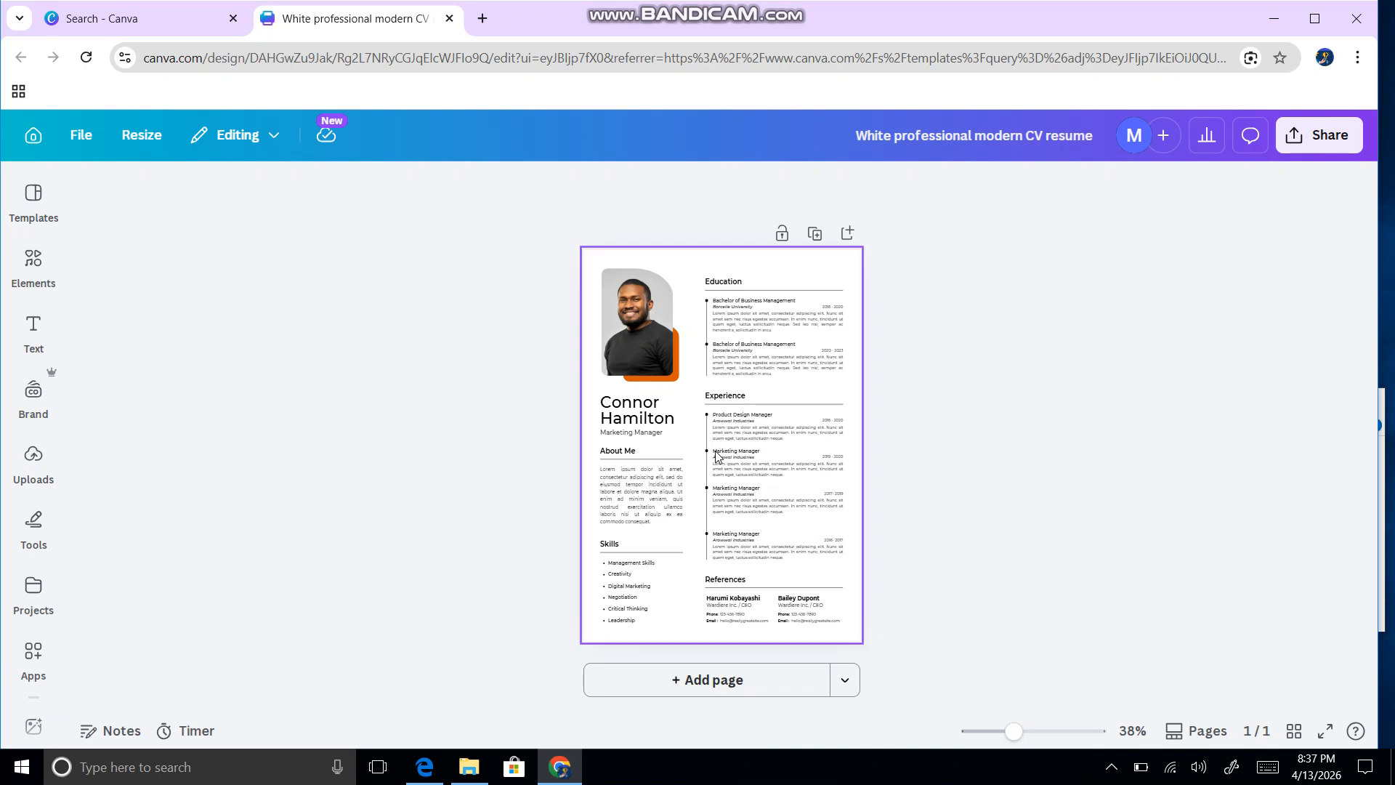
{"action": "left_click", "coordinate": [1058, 732]}
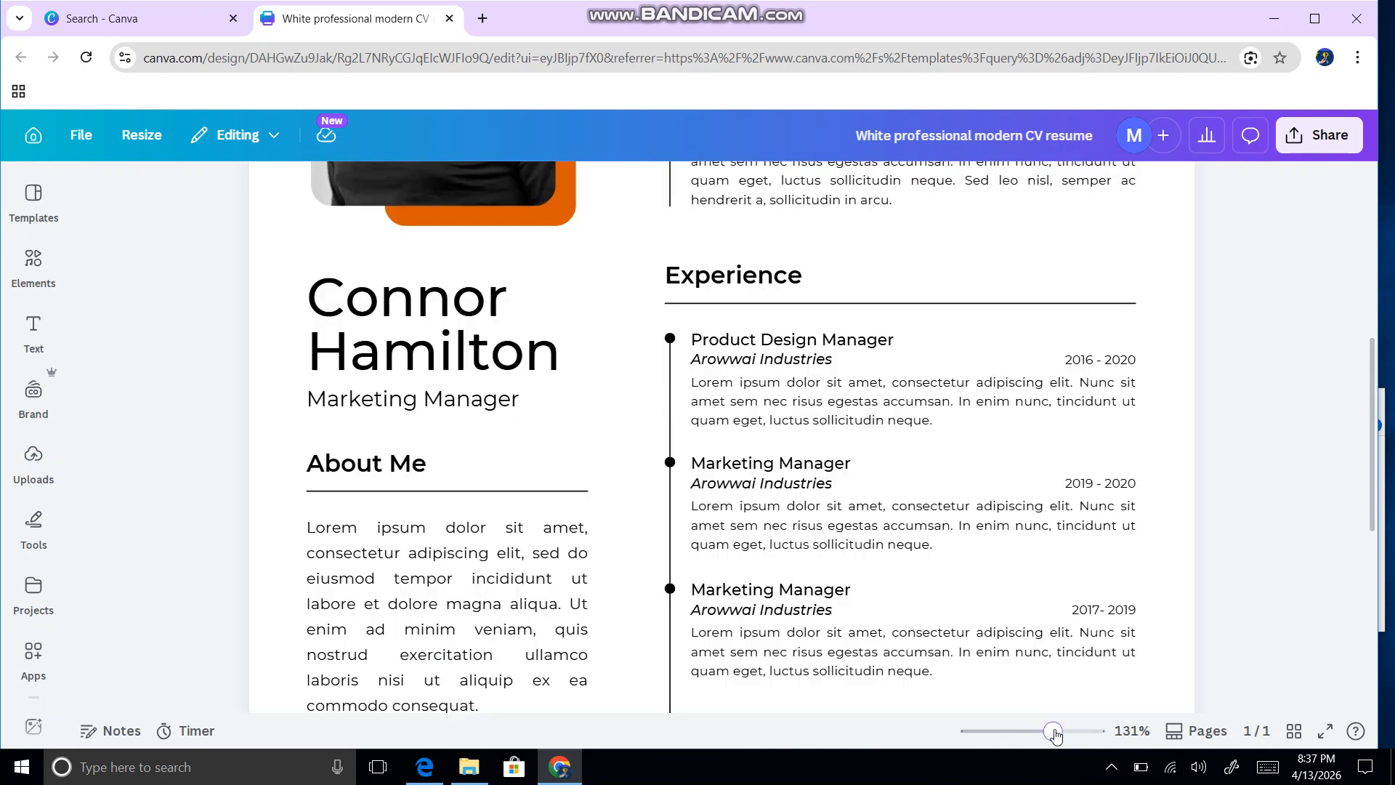
{"action": "left_click_drag", "start_coordinate": [1053, 732], "coordinate": [1016, 733]}
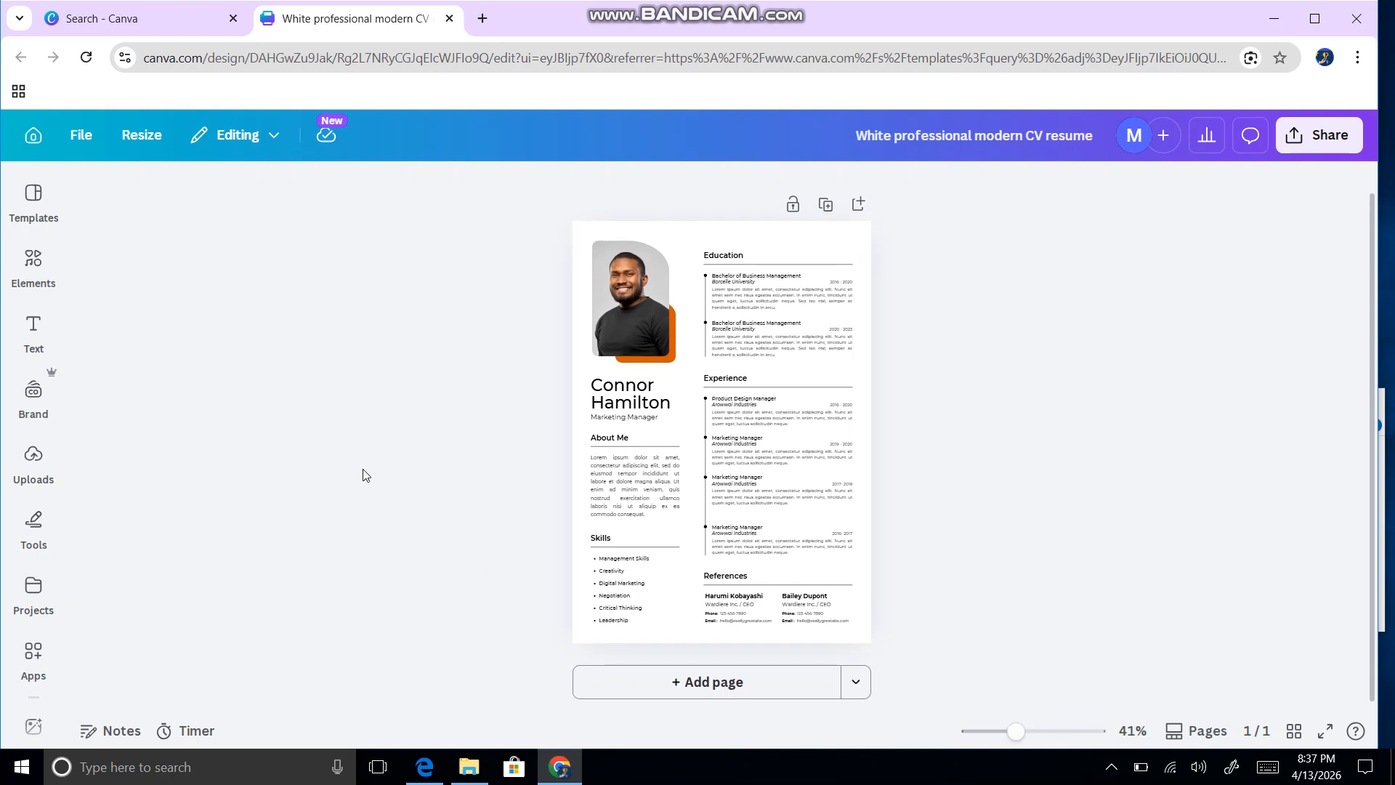
Step: Drag the uploaded graduation photo from Uploads into the résumé's portrait frame
{"action": "left_click", "coordinate": [35, 460]}
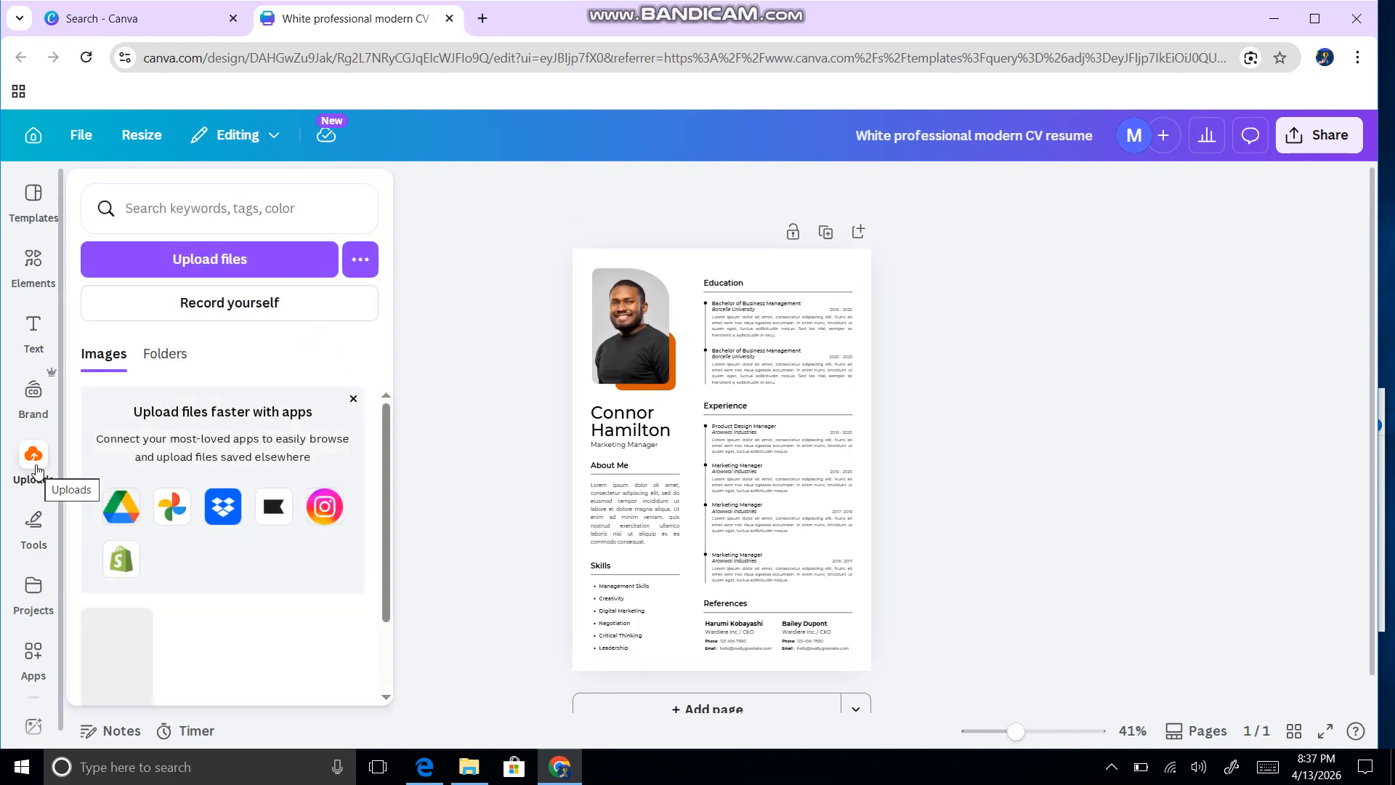
{"action": "scroll", "coordinate": [123, 567], "scroll_direction": "down", "scroll_amount": 2}
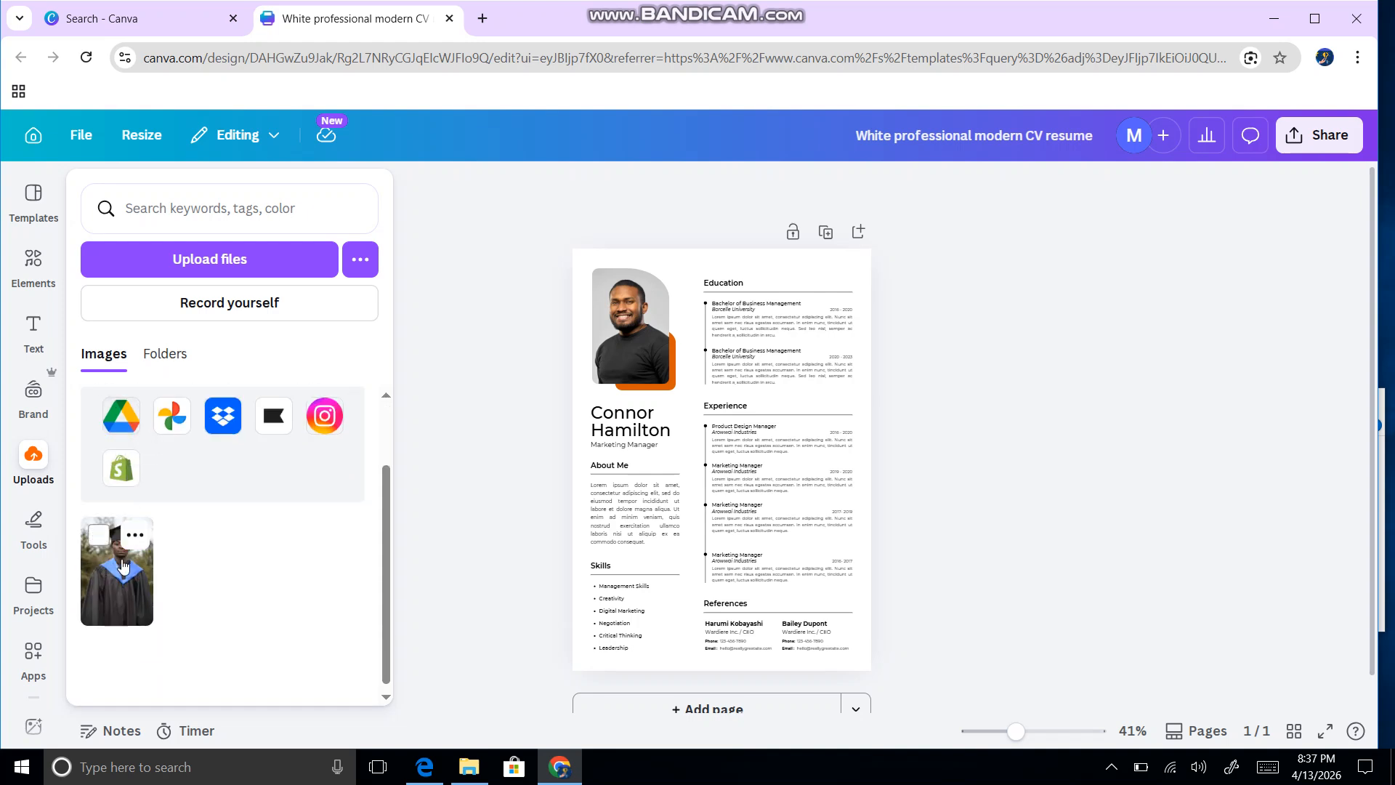
{"action": "left_click_drag", "start_coordinate": [114, 576], "coordinate": [595, 360]}
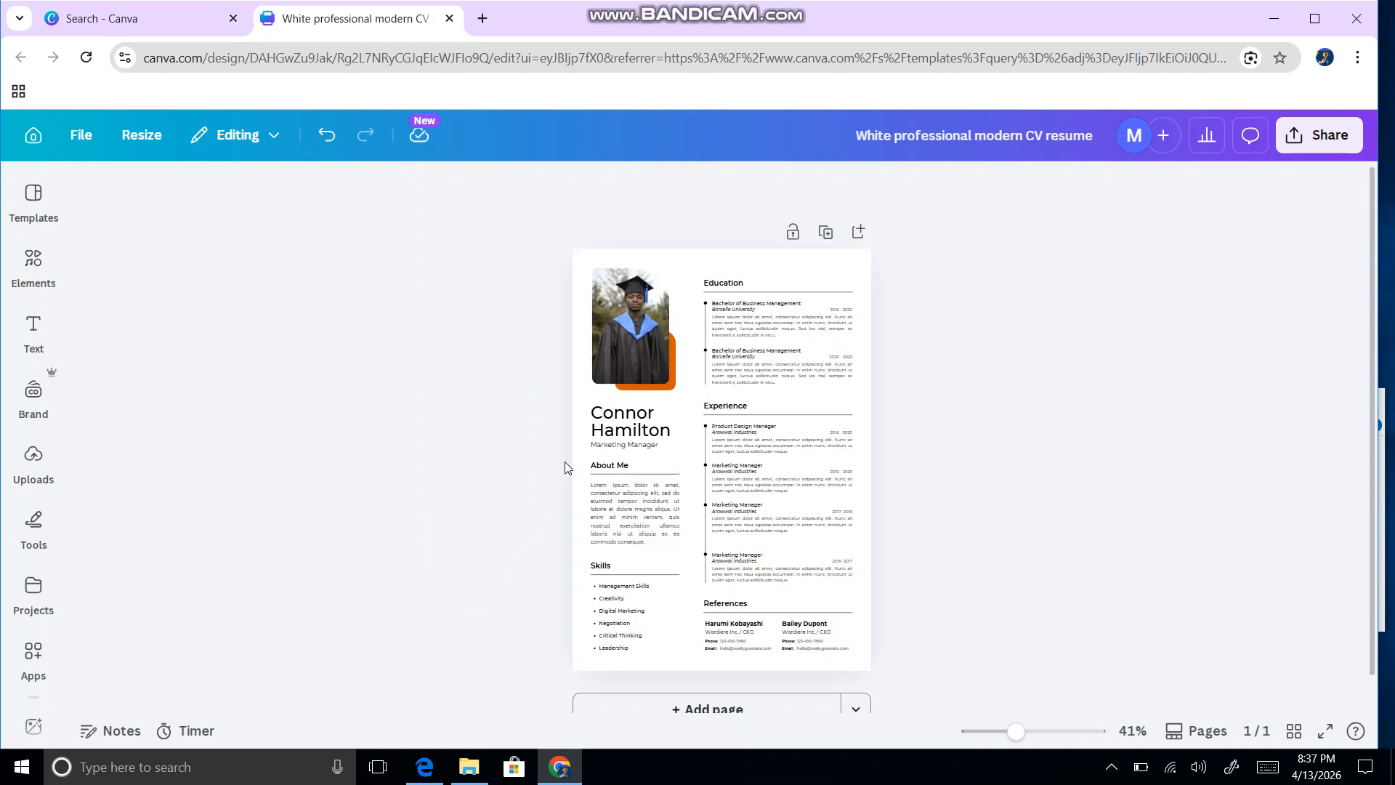
Step: Replace the sample name heading with the CV owner's full name, widening the text box
{"action": "left_click", "coordinate": [619, 418]}
{"action": "left_click", "coordinate": [621, 422]}
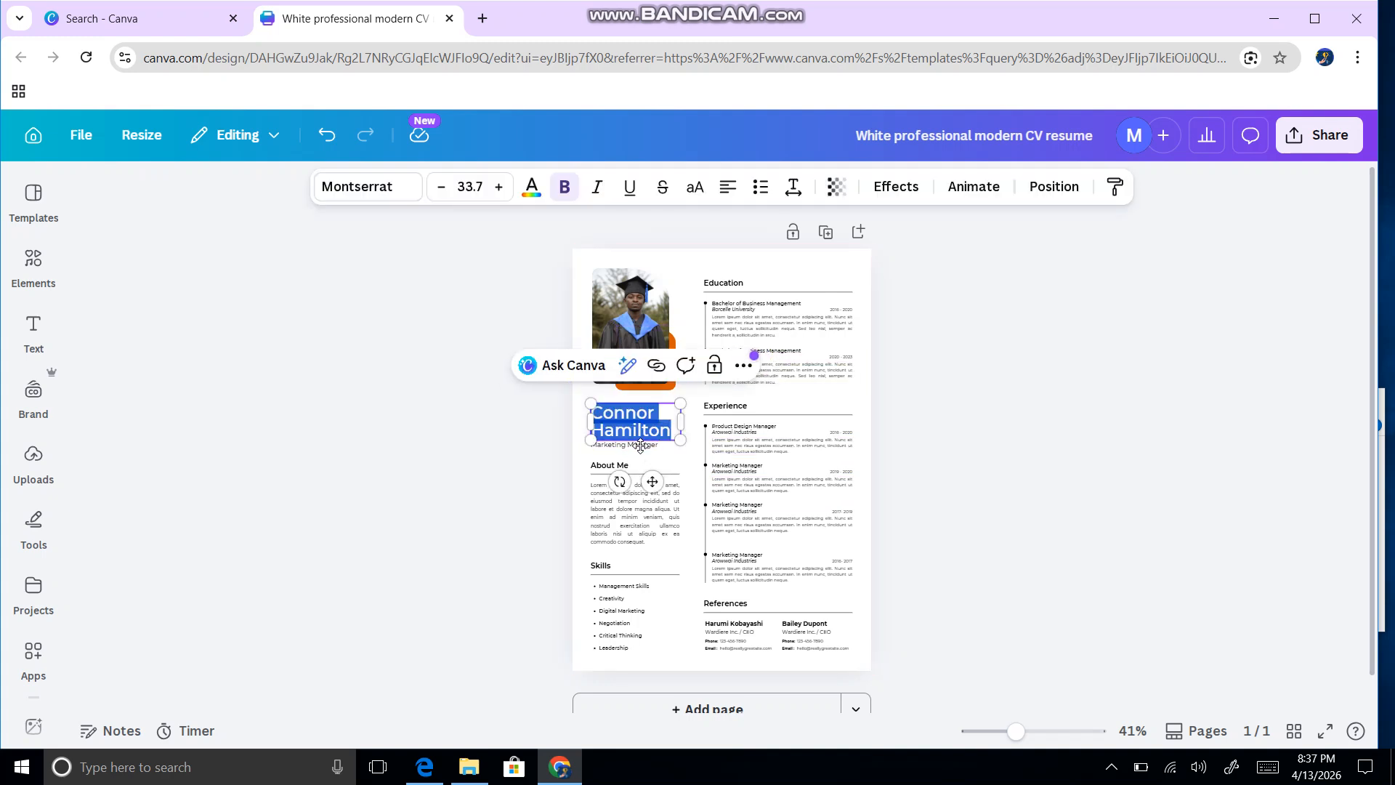
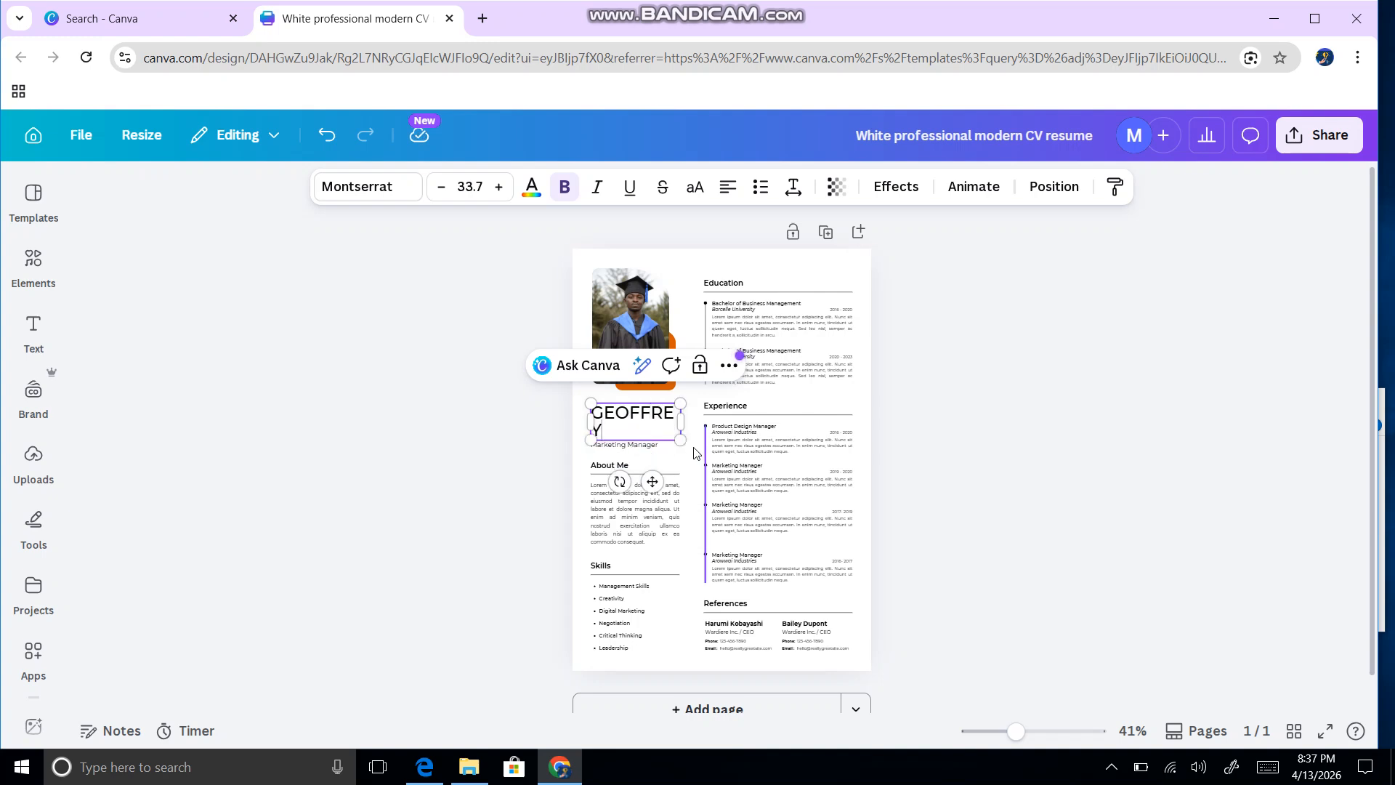
{"action": "left_click_drag", "start_coordinate": [690, 424], "coordinate": [686, 423]}
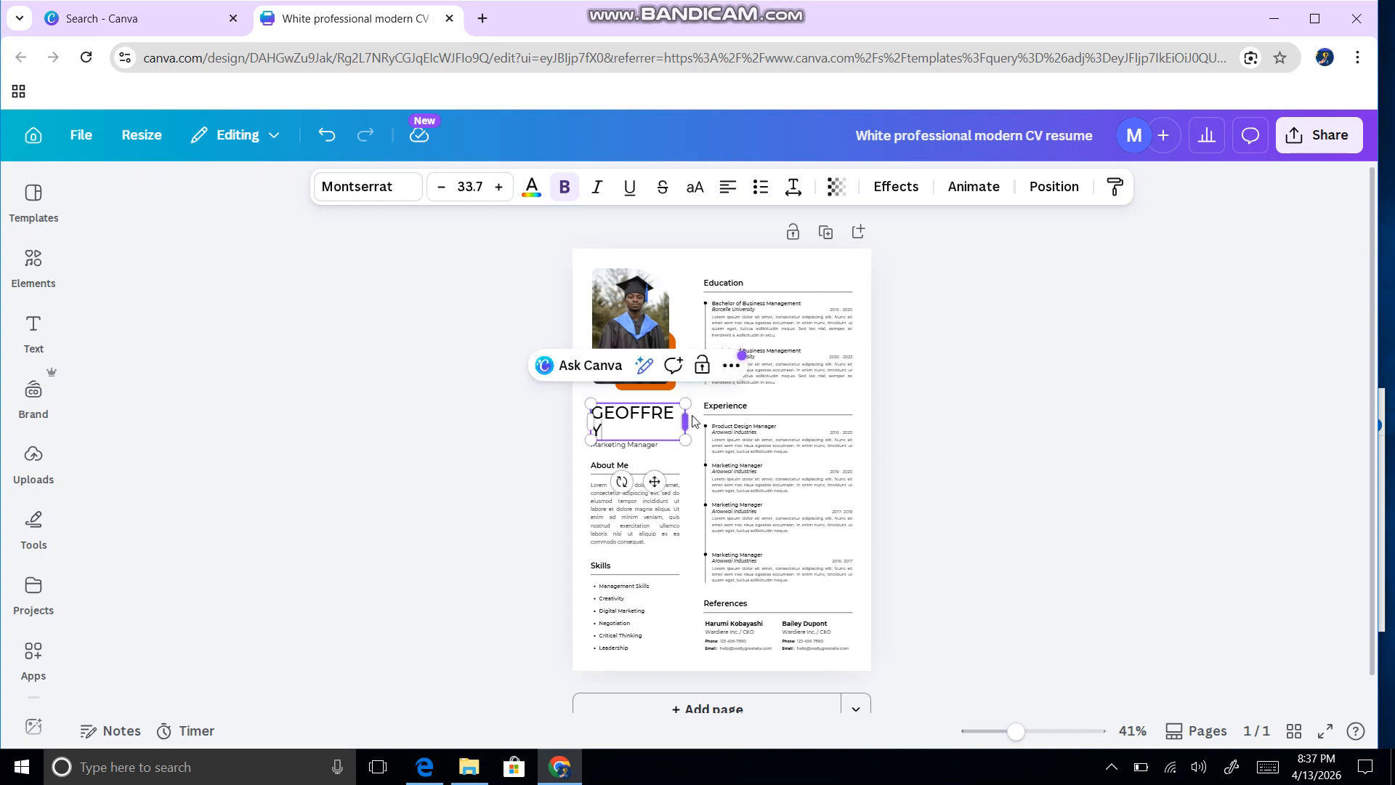
{"action": "left_click_drag", "start_coordinate": [686, 417], "coordinate": [694, 414]}
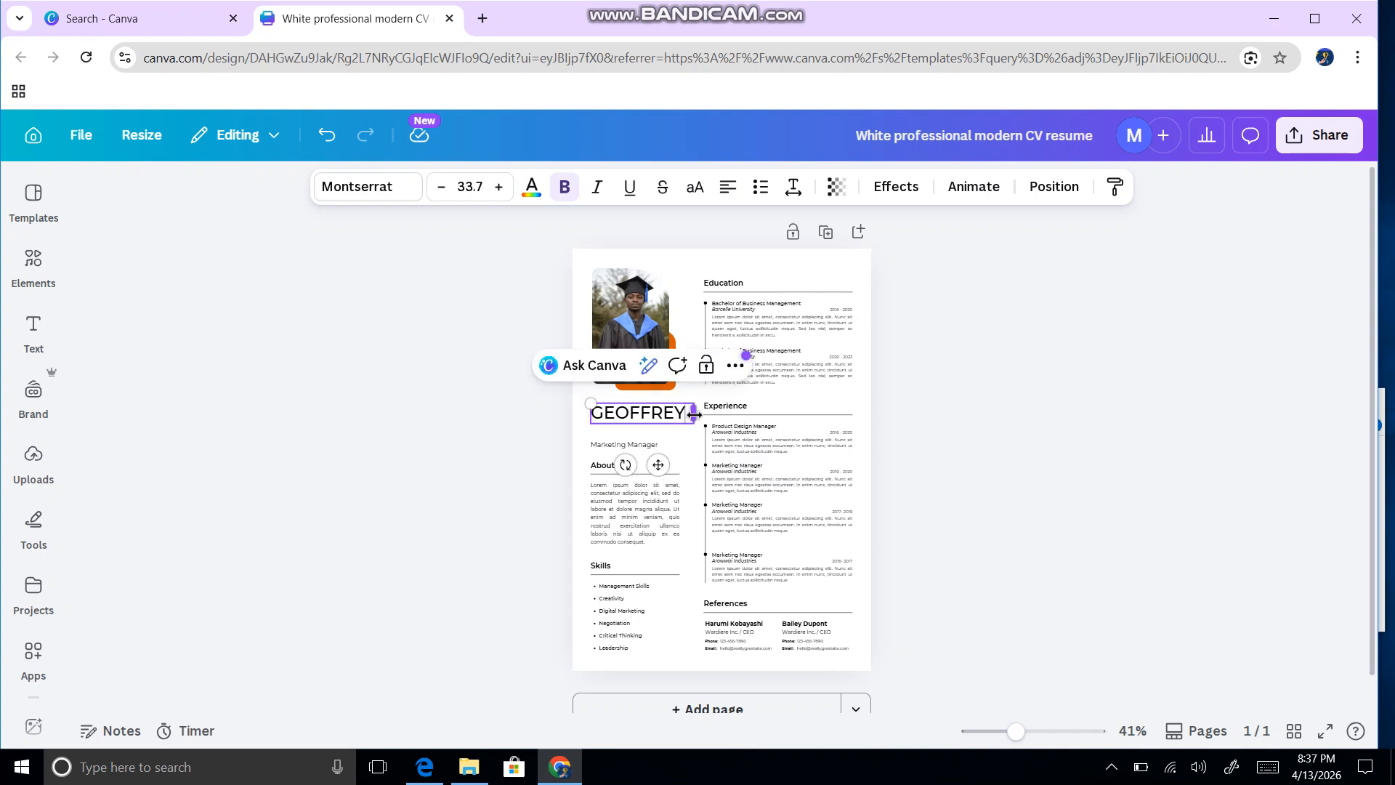
{"action": "type", "text": "K"}
{"action": "key", "text": "BackSpace"}
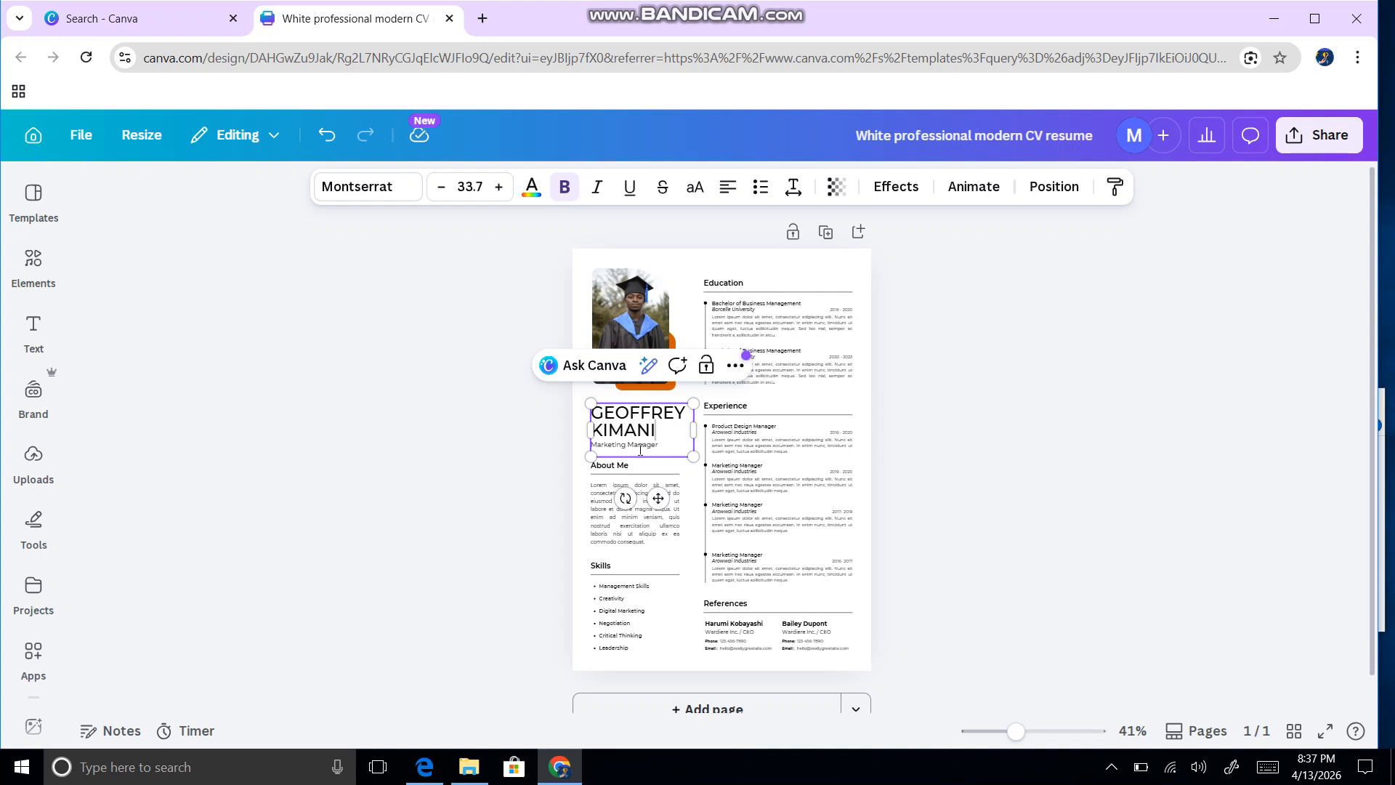
{"action": "left_click", "coordinate": [688, 499]}
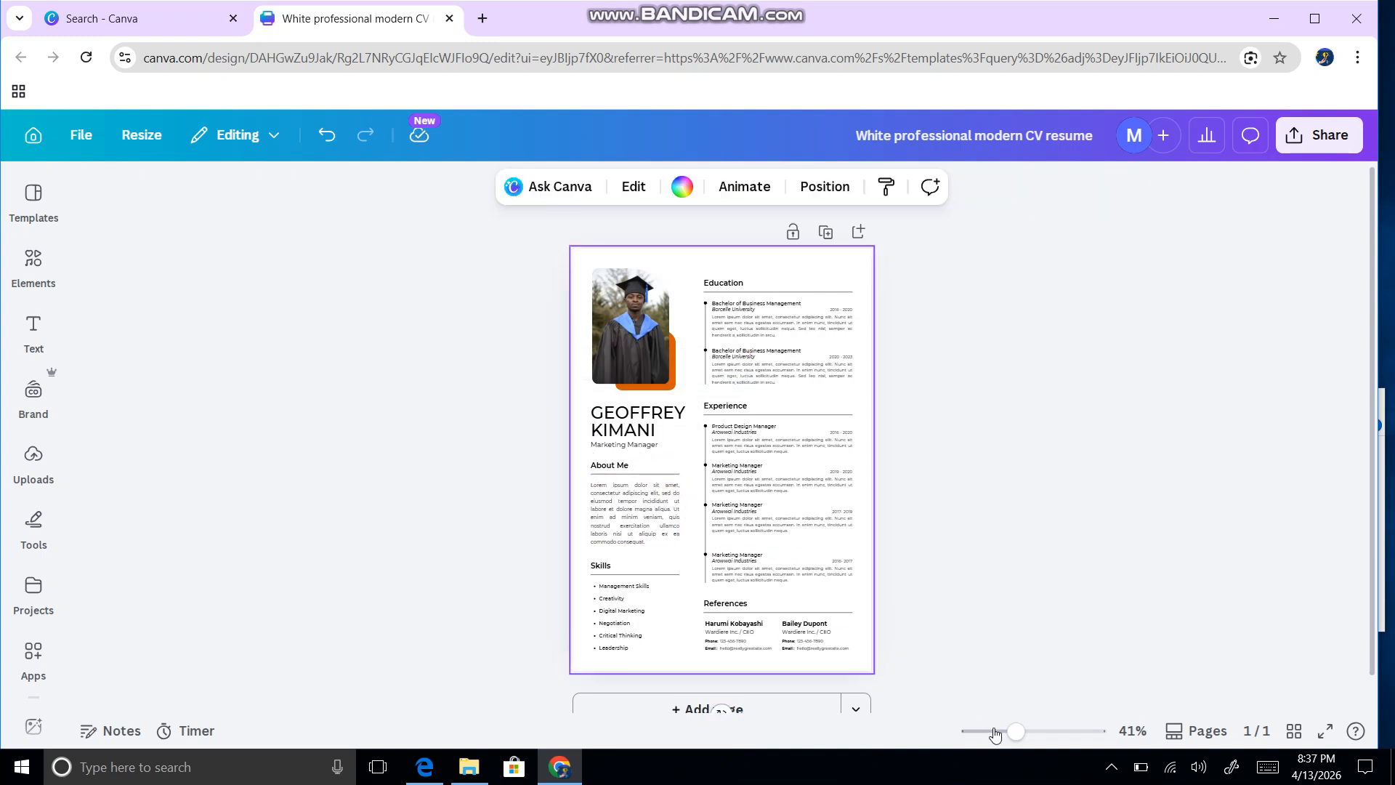
{"action": "left_click_drag", "start_coordinate": [1016, 731], "coordinate": [1047, 731]}
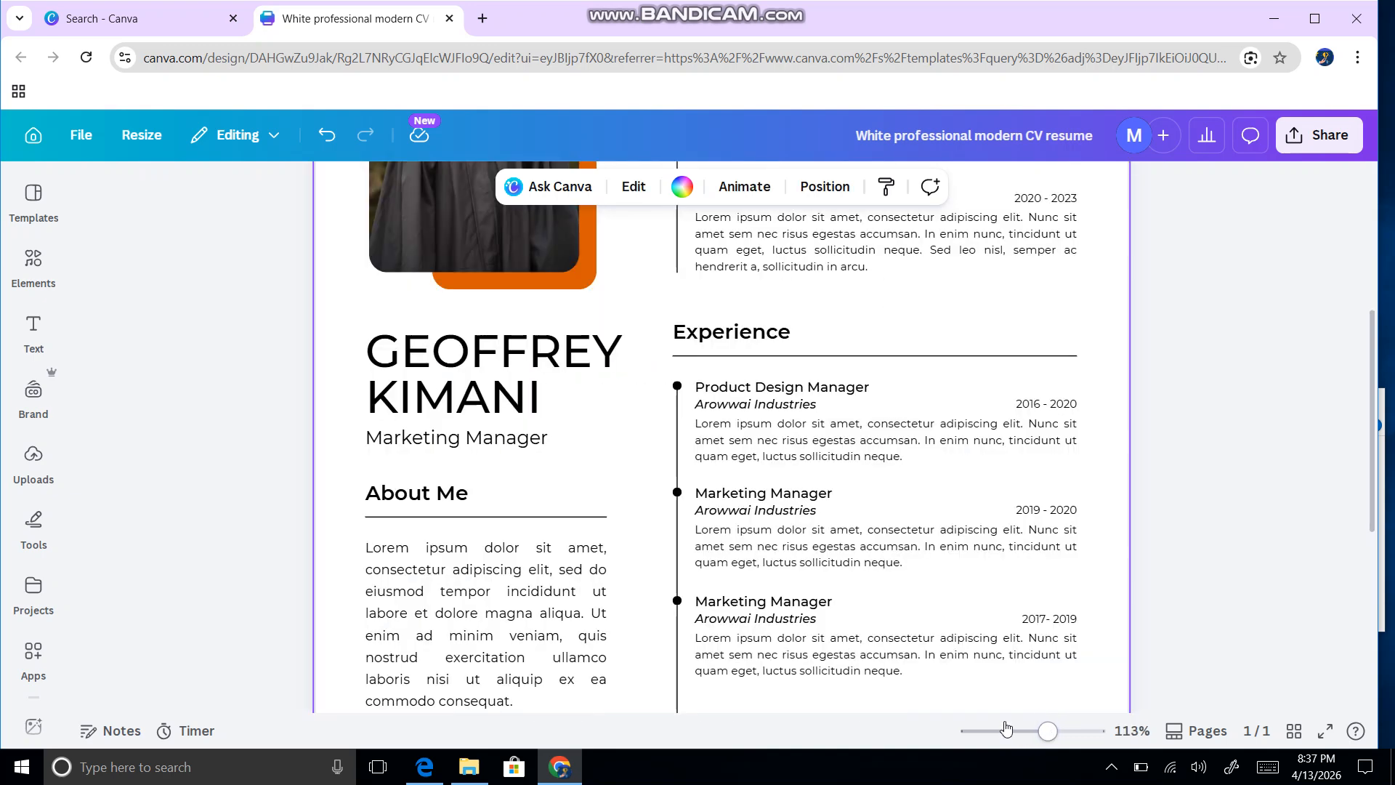
Step: Change the Marketing Manager job title to STRUCTURAL ENGINEER on one line
{"action": "double_click", "coordinate": [485, 440]}
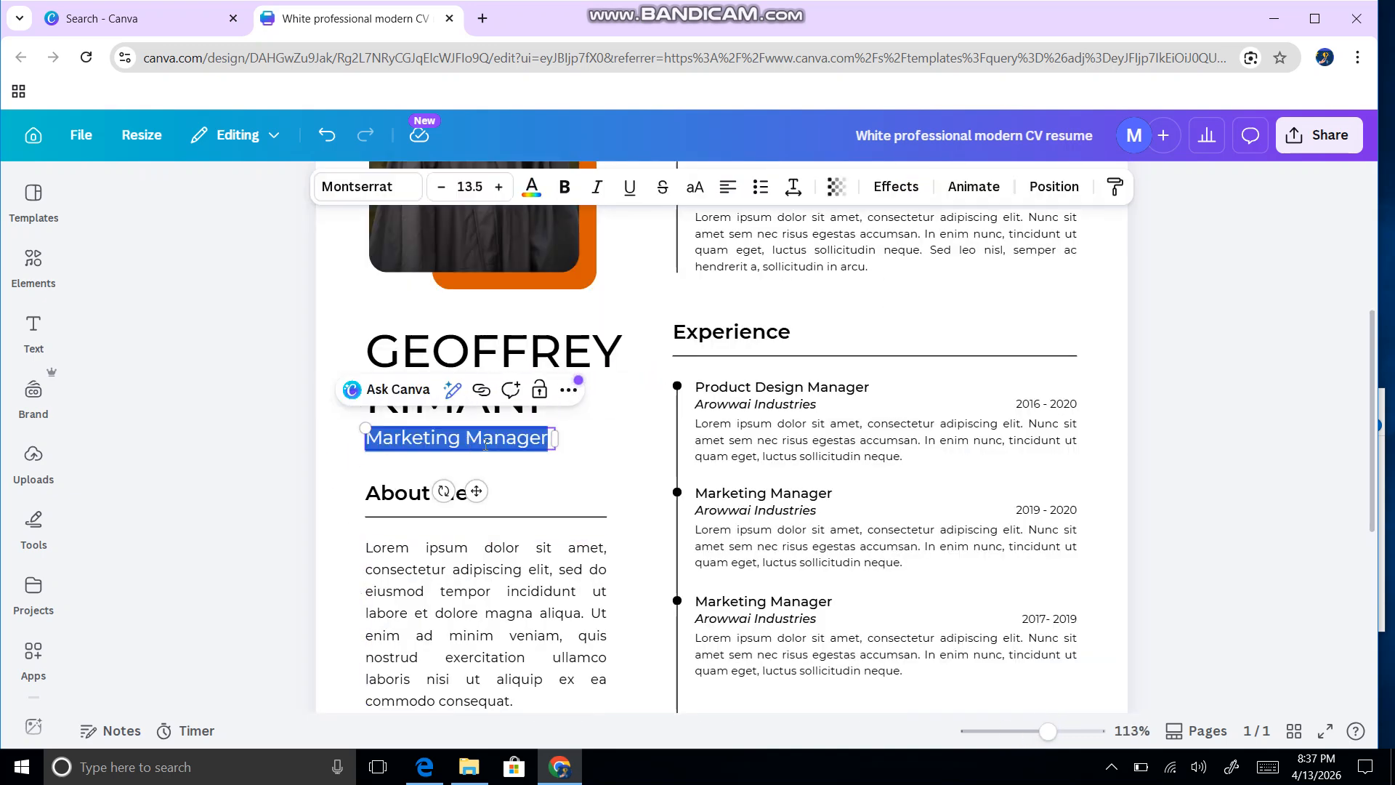
{"action": "type", "text": "STRU"}
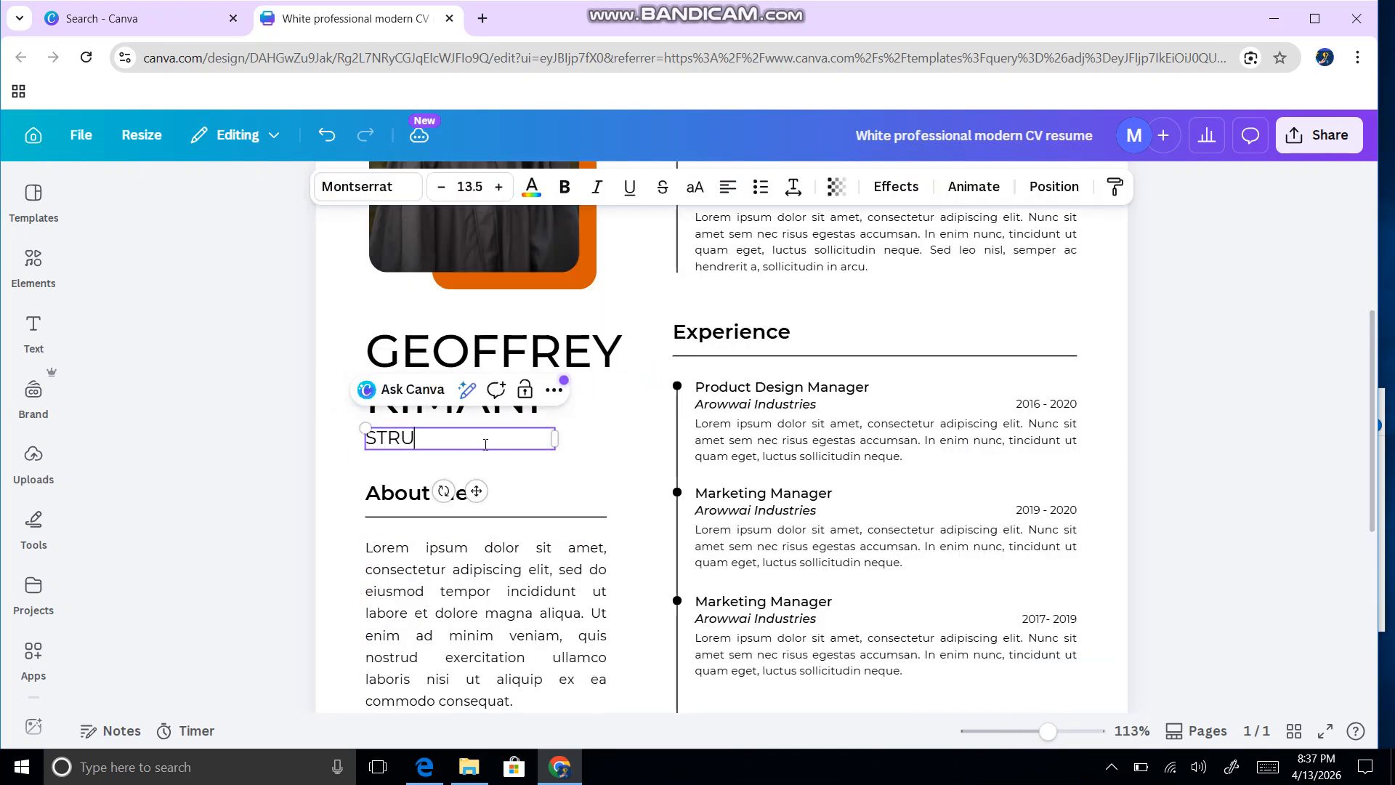
{"action": "type", "text": "CTURAL "}
{"action": "type", "text": "EN"}
{"action": "type", "text": "GINEER"}
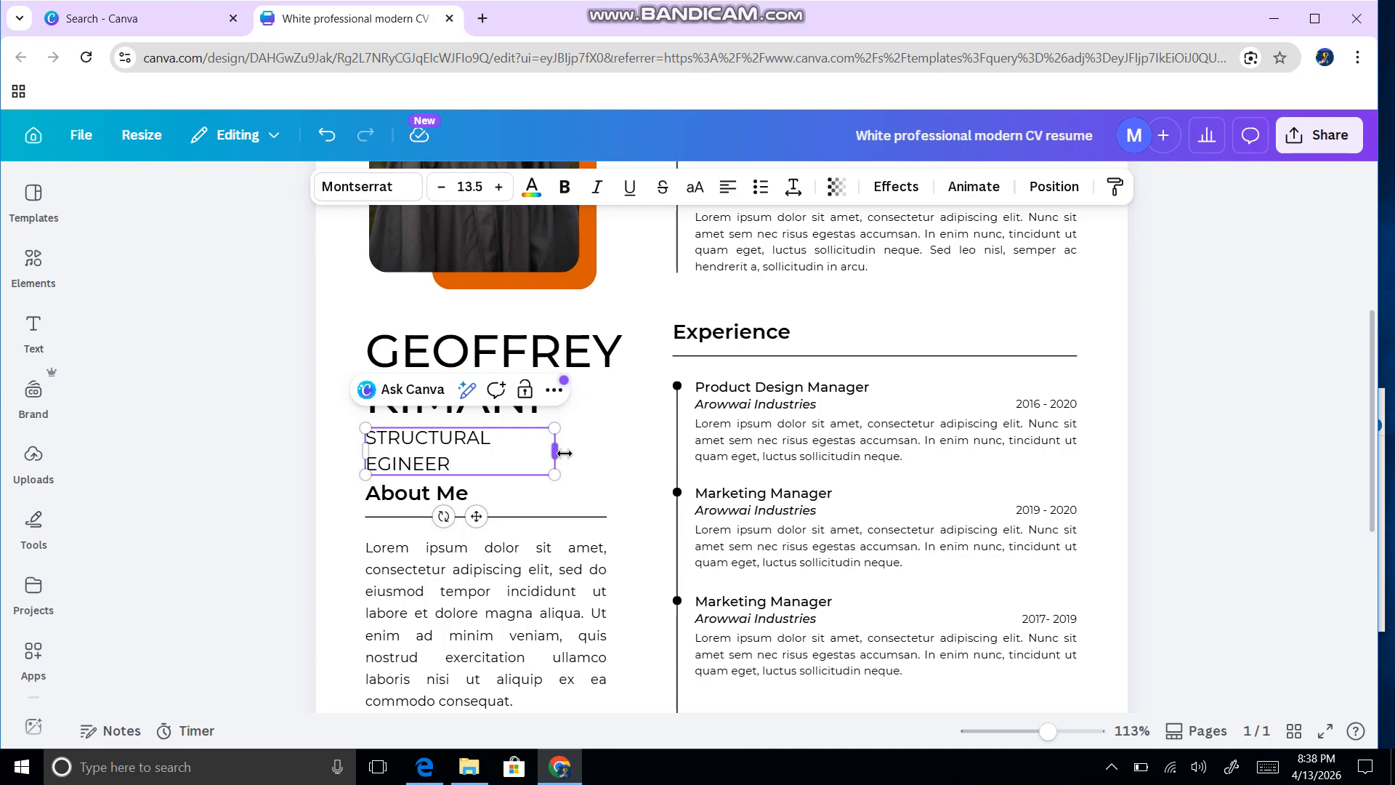
{"action": "left_click_drag", "start_coordinate": [557, 452], "coordinate": [612, 454]}
{"action": "left_click", "coordinate": [508, 537]}
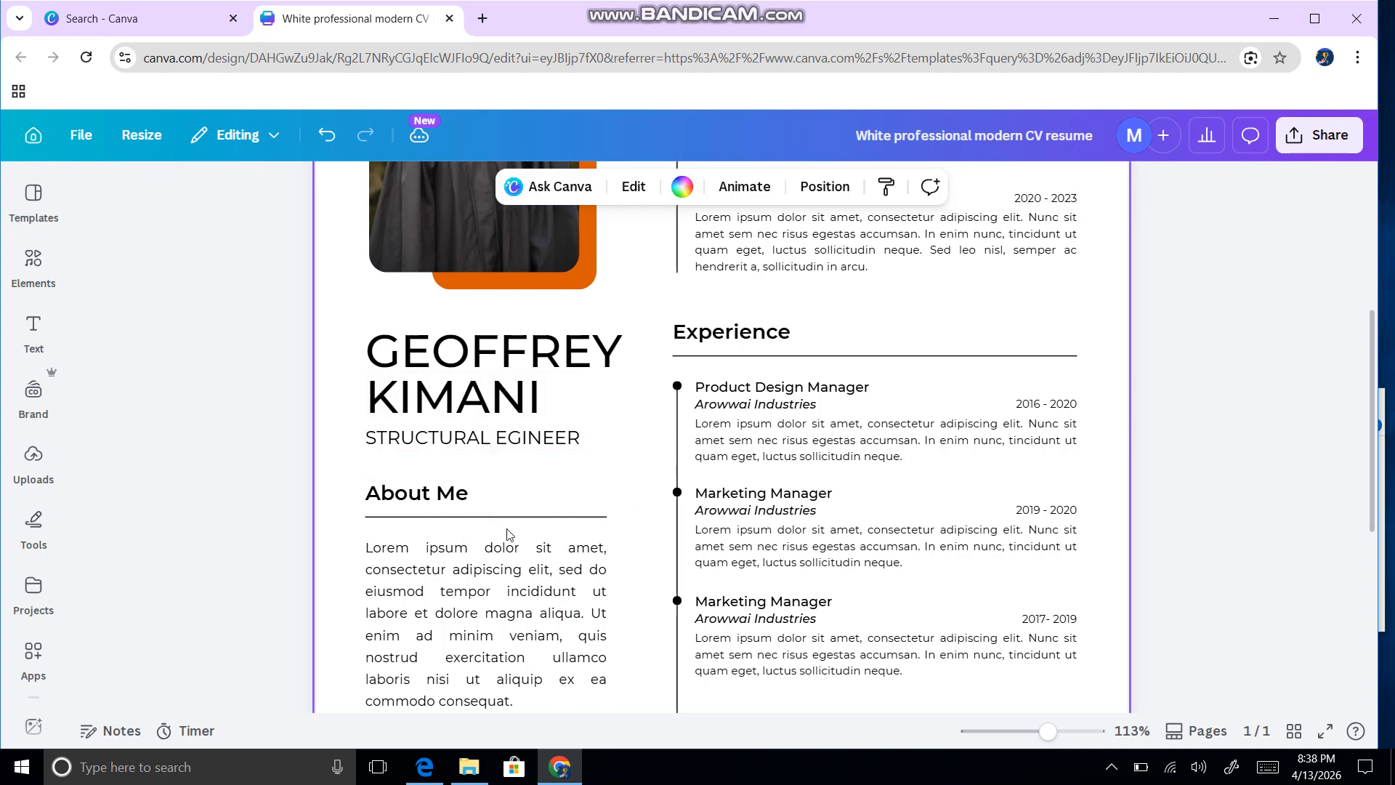
{"action": "scroll", "coordinate": [536, 415], "scroll_direction": "down", "scroll_amount": 5}
Step: Replace the About Me Lorem ipsum with a structural engineer summary citing 10 + years and Eurocode 1, 2
{"action": "scroll", "coordinate": [501, 396], "scroll_direction": "up", "scroll_amount": 3}
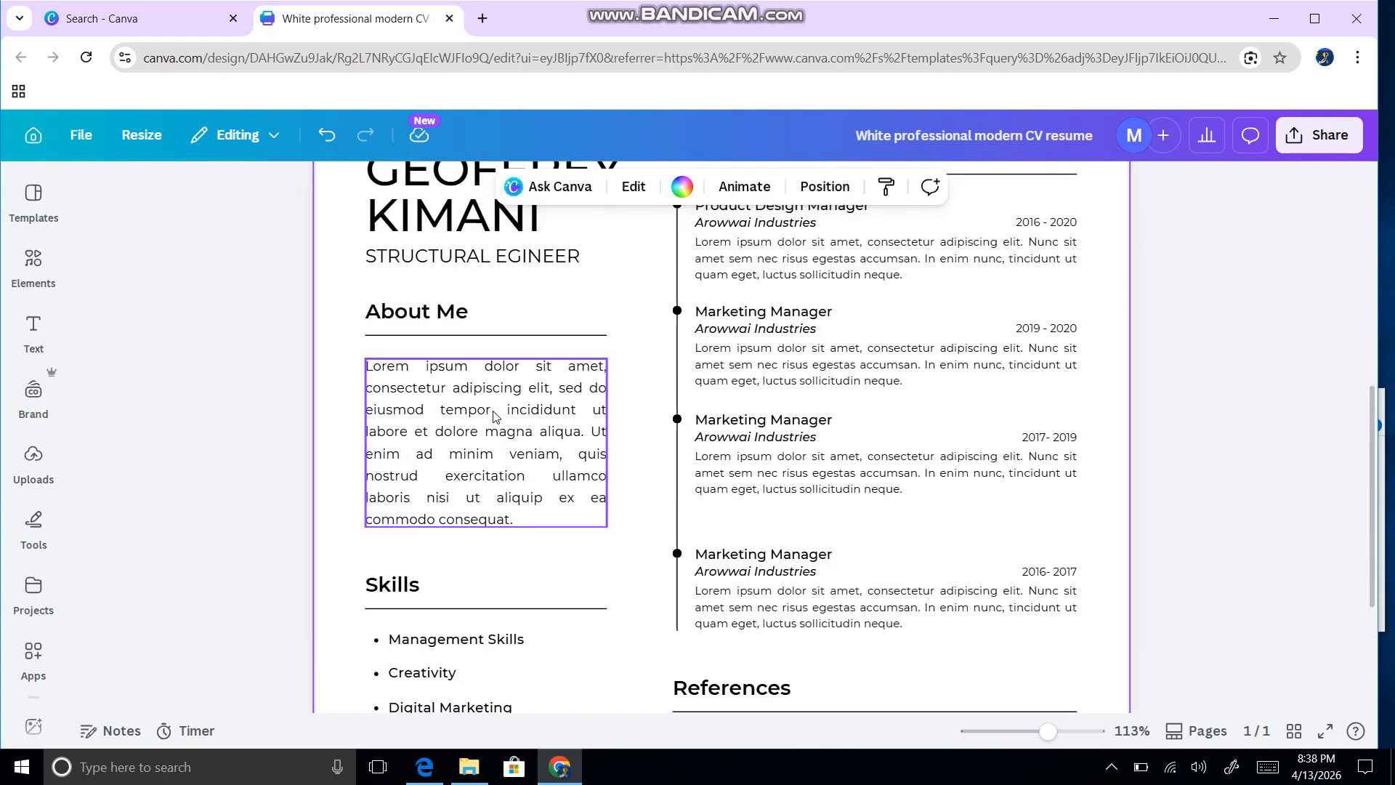
{"action": "left_click", "coordinate": [498, 412]}
{"action": "left_click", "coordinate": [493, 472]}
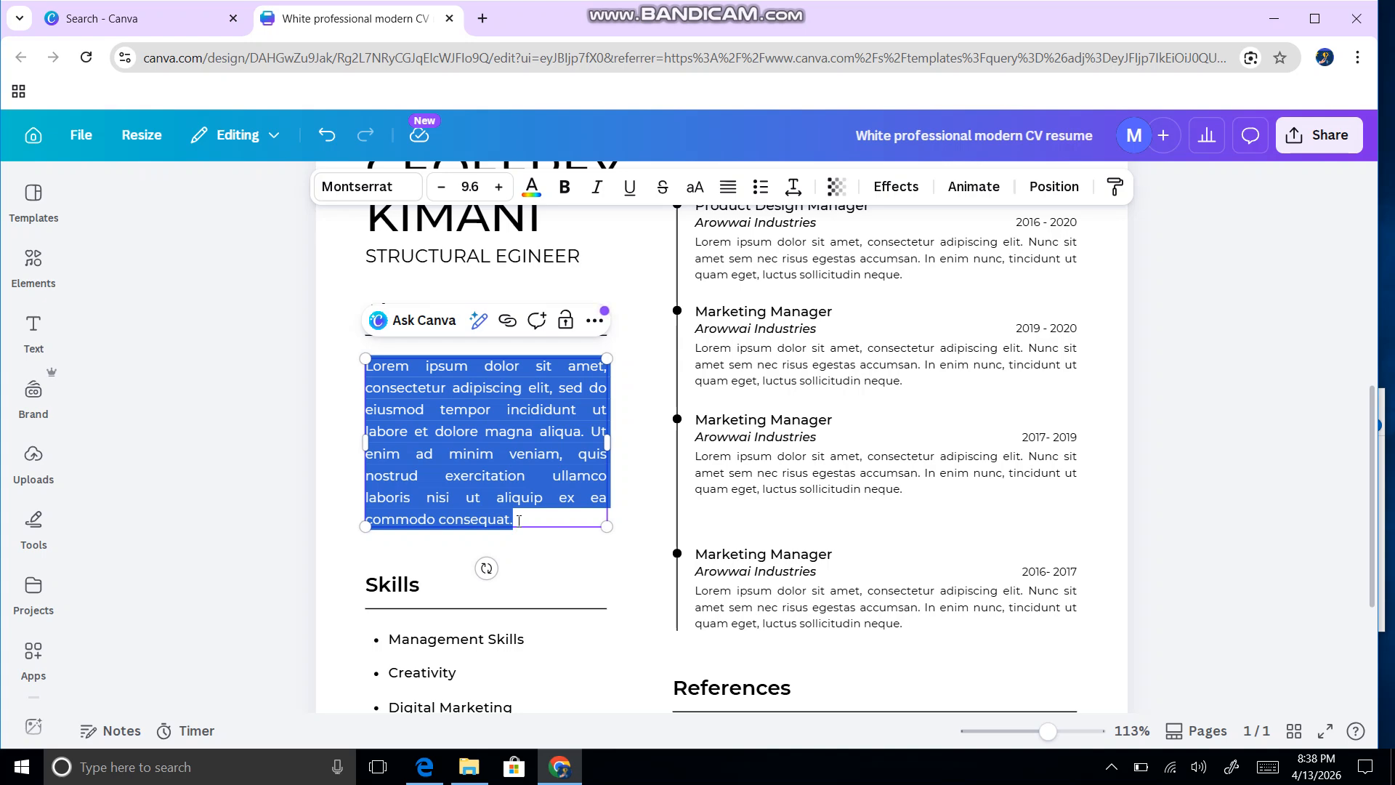
{"action": "scroll", "coordinate": [519, 520], "scroll_direction": "up", "scroll_amount": 2}
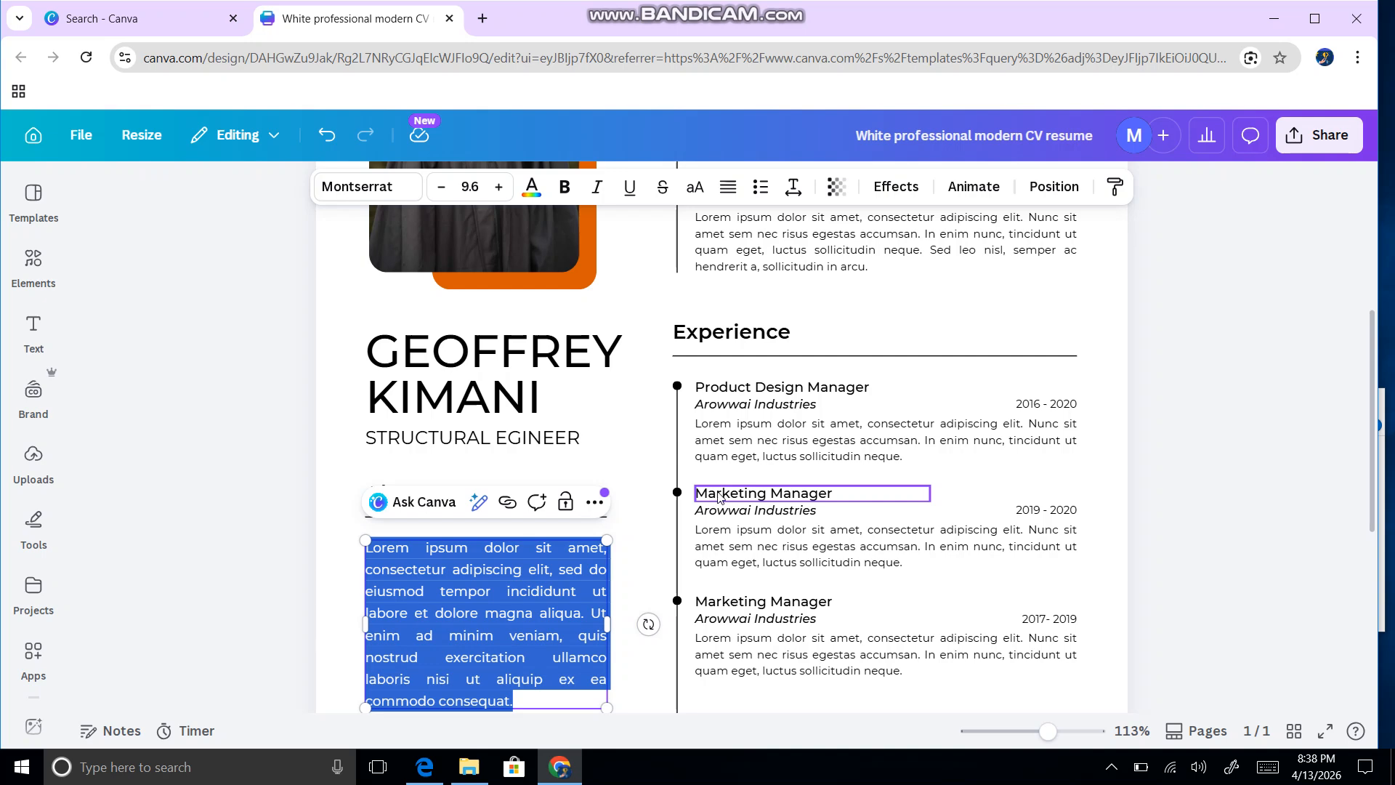
{"action": "scroll", "coordinate": [720, 487], "scroll_direction": "down", "scroll_amount": 5}
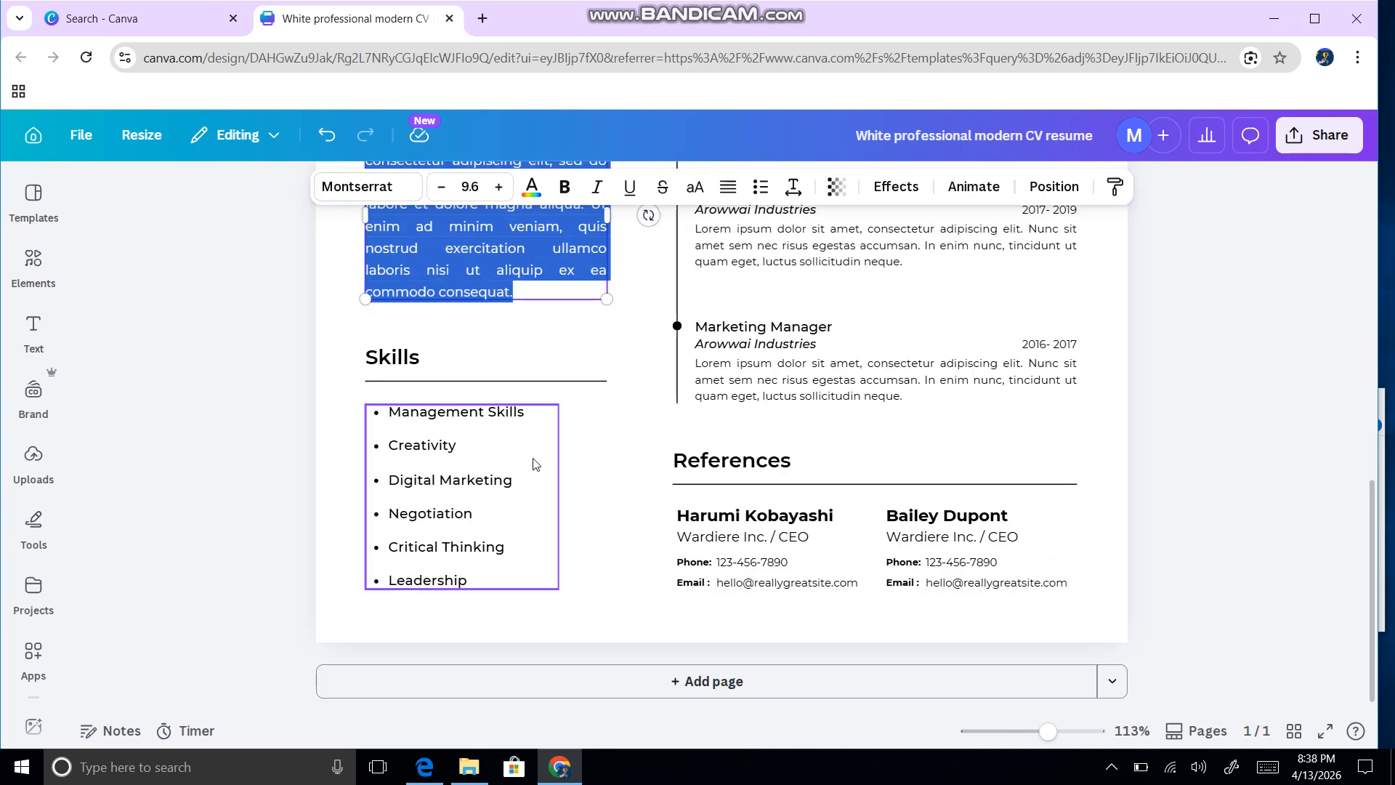
{"action": "scroll", "coordinate": [535, 464], "scroll_direction": "up", "scroll_amount": 2}
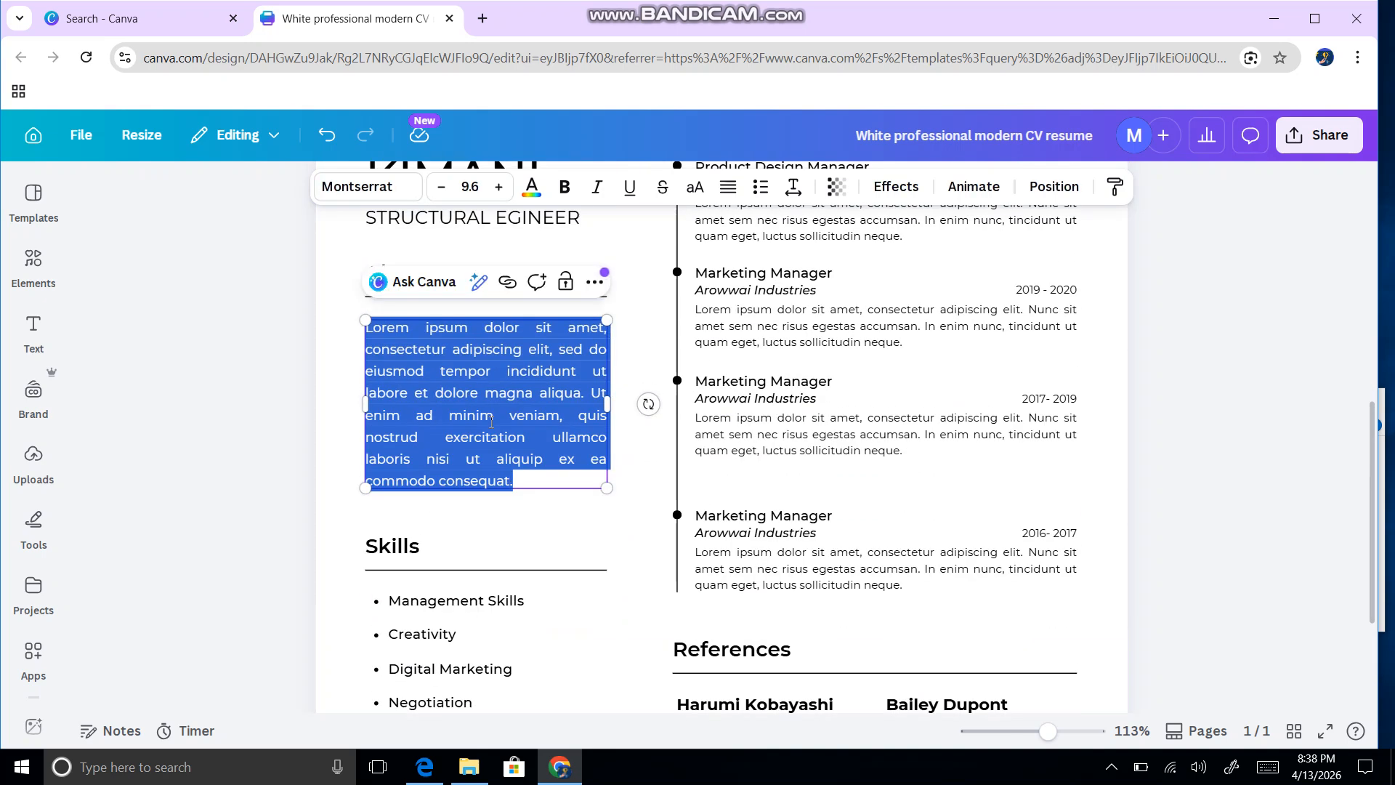
{"action": "type", "text": "S"}
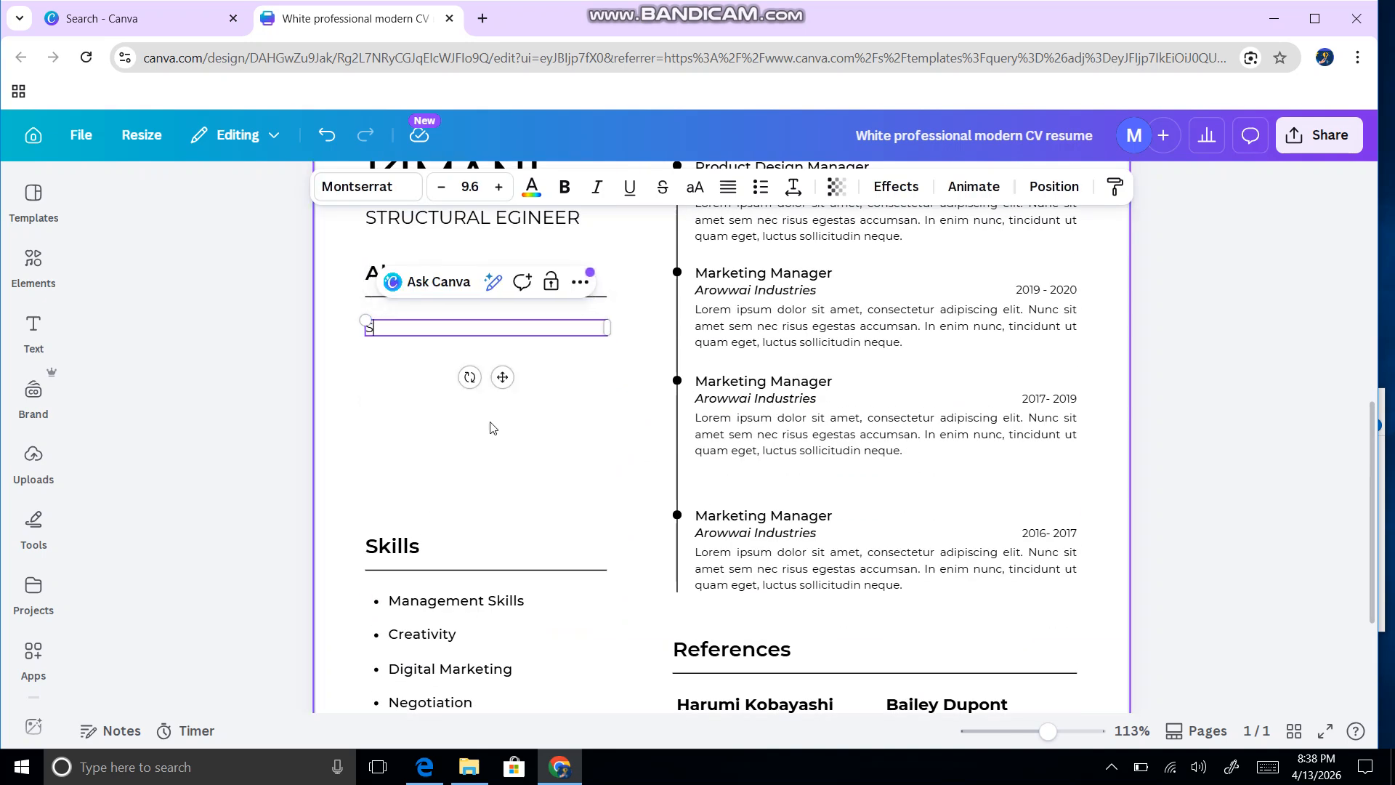
{"action": "type", "text": "tructural engineer with"}
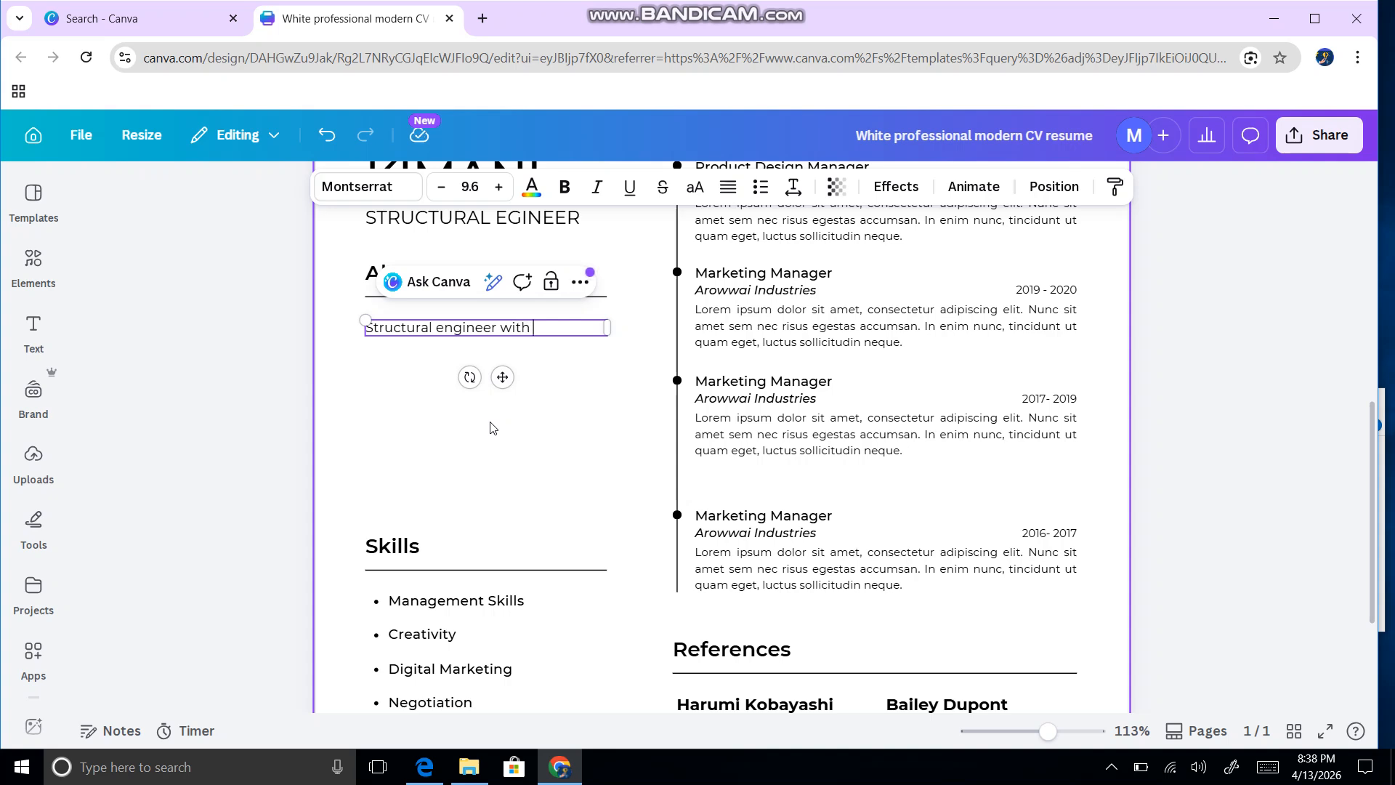
{"action": "type", "text": " 10 + years of expe"}
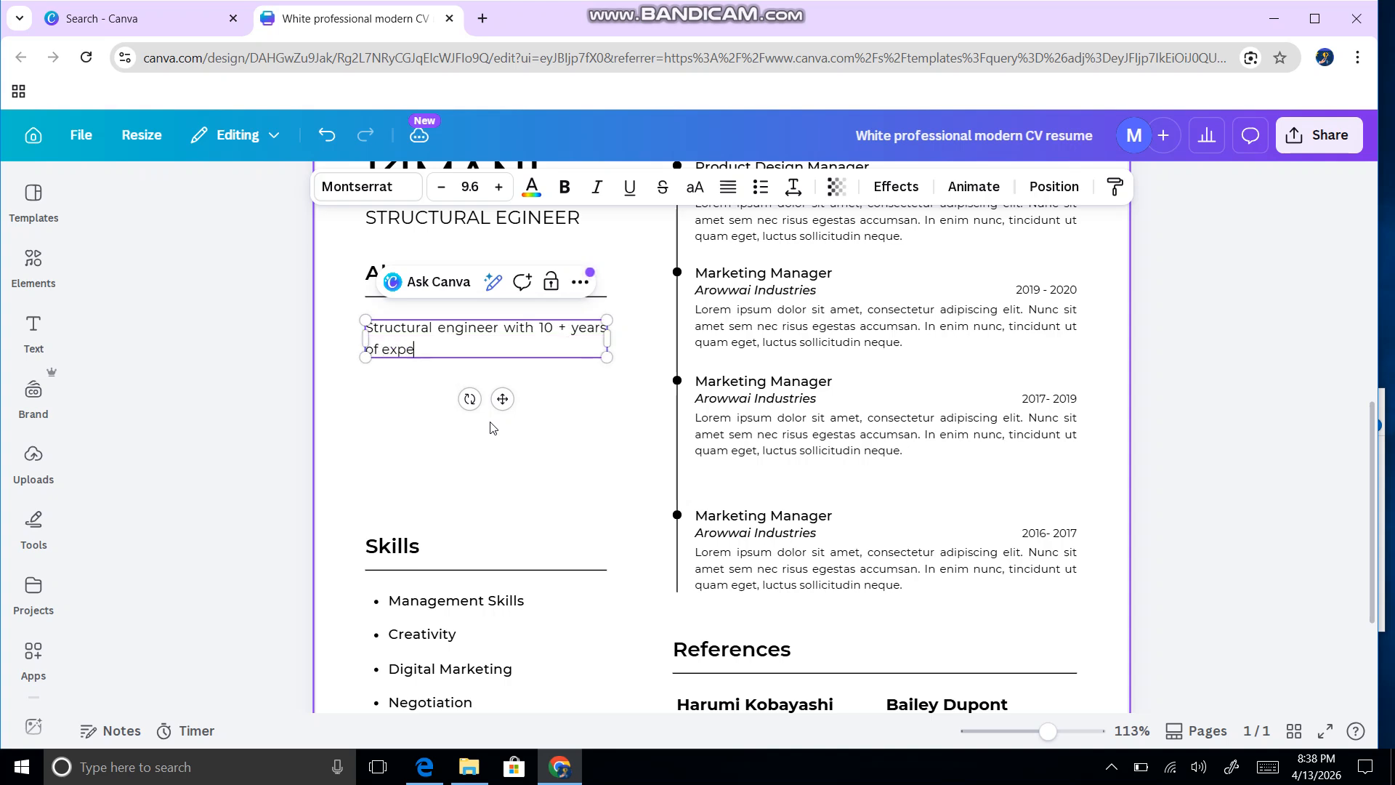
{"action": "type", "text": "rience who is well v"}
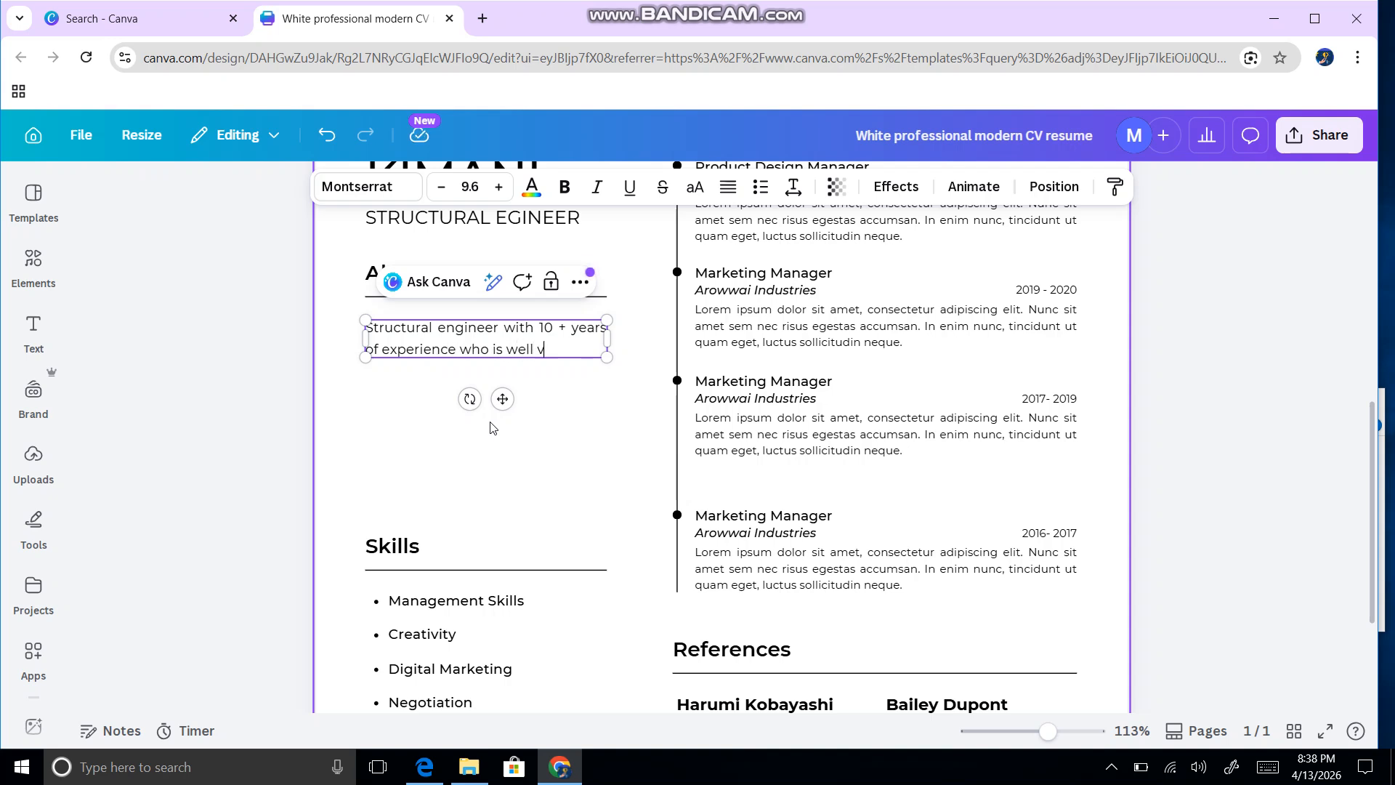
{"action": "type", "text": "erse"}
{"action": "type", "text": "d with "}
{"action": "type", "text": "desig"}
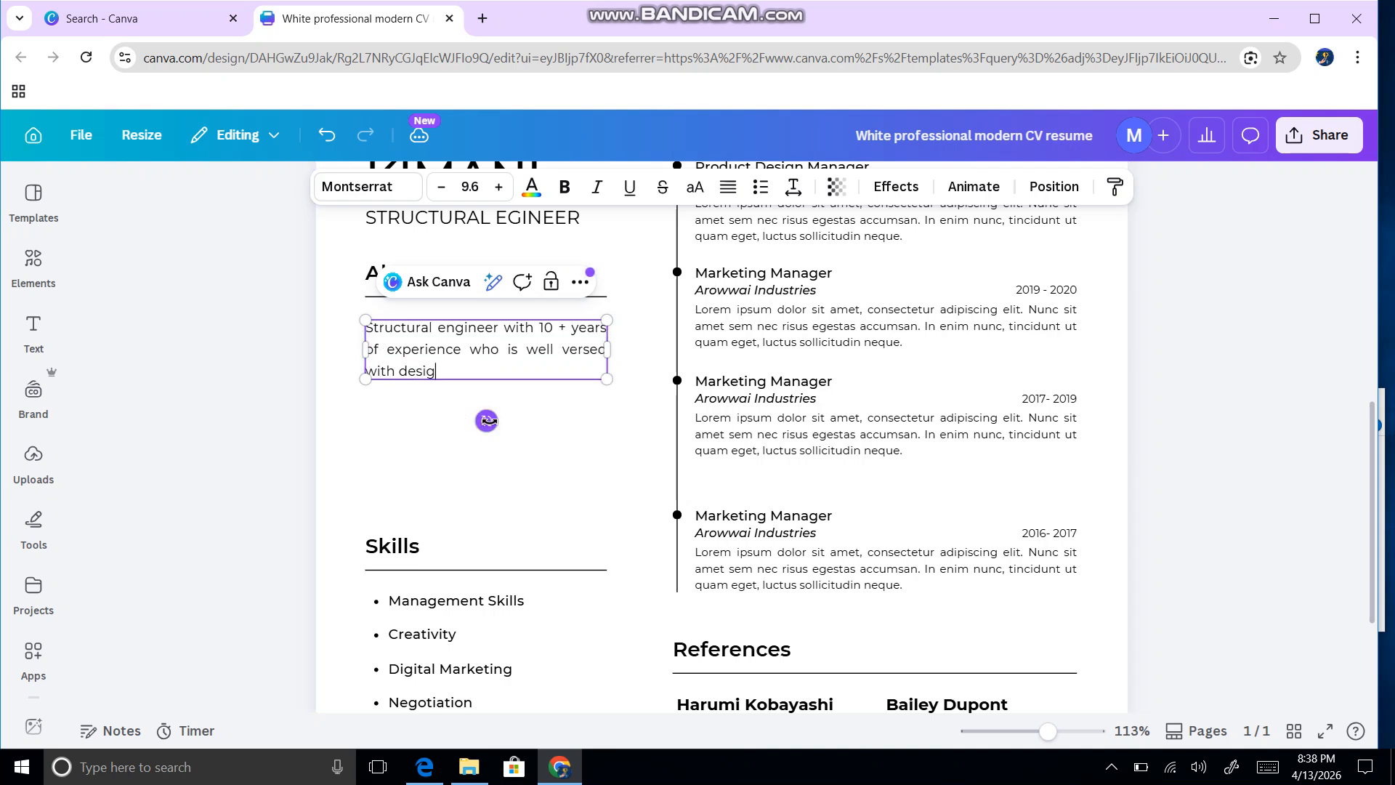
{"action": "type", "text": "n codes EC1"}
{"action": "key", "text": "BackSpace"}
{"action": "type", "text": "urod"}
{"action": "type", "text": "ode 1"}
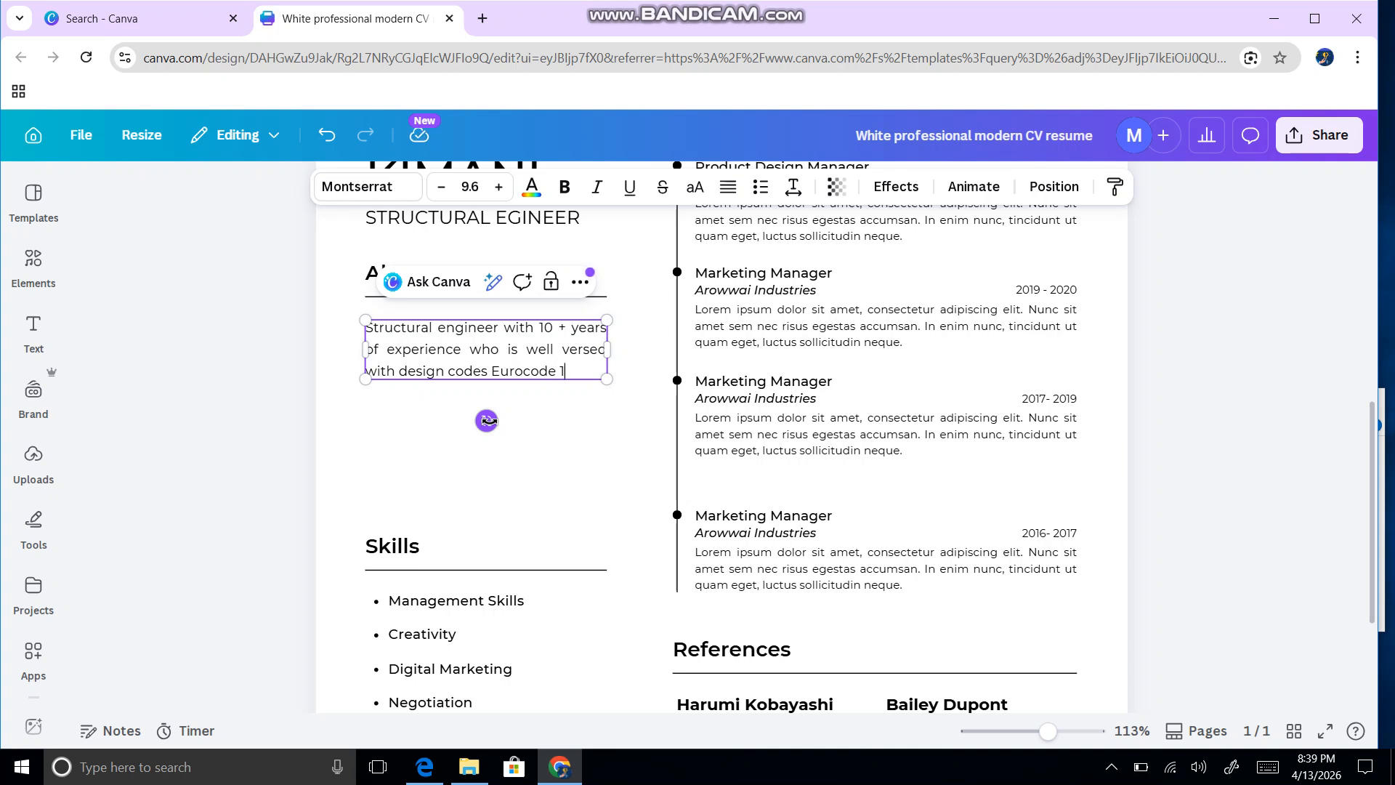
{"action": "type", "text": ", Eurocode"}
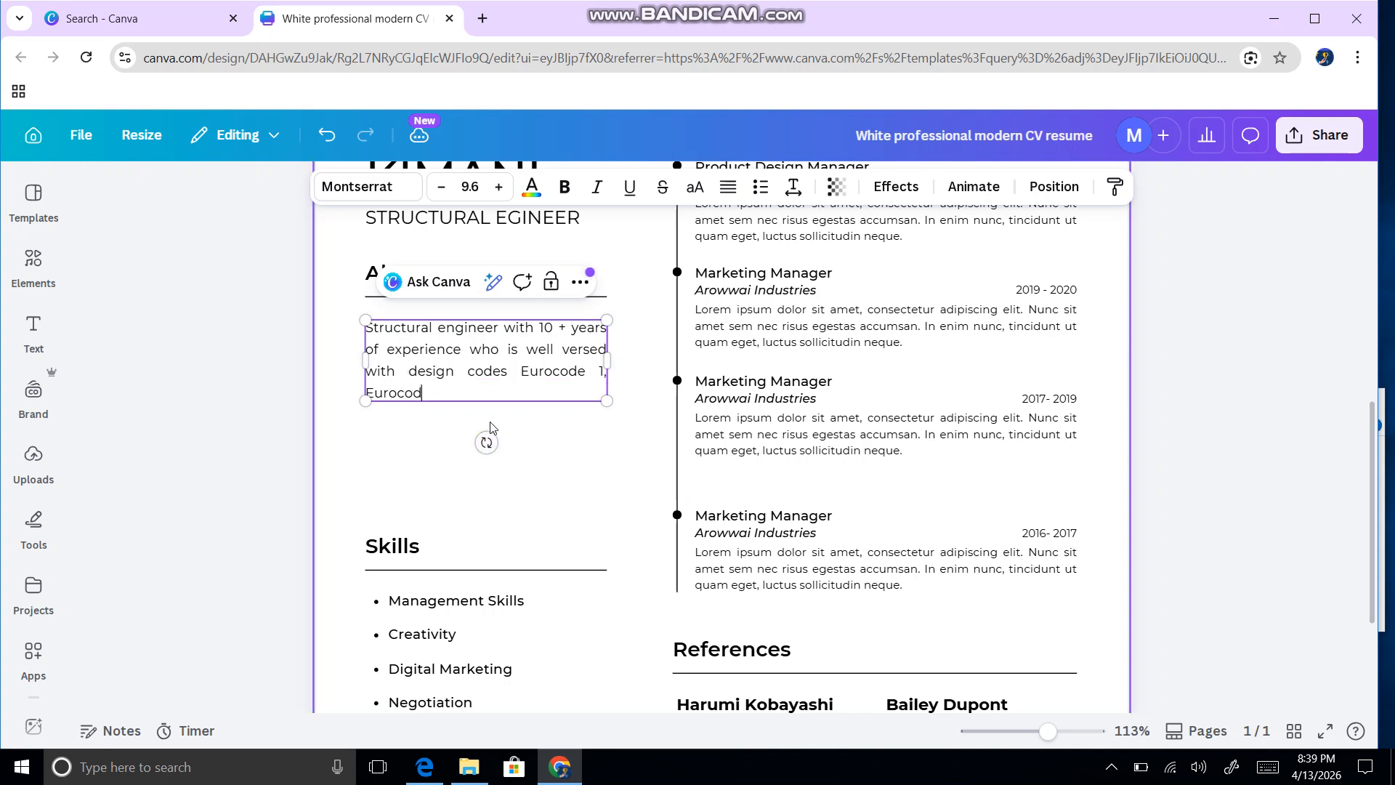
{"action": "type", "text": " 2."}
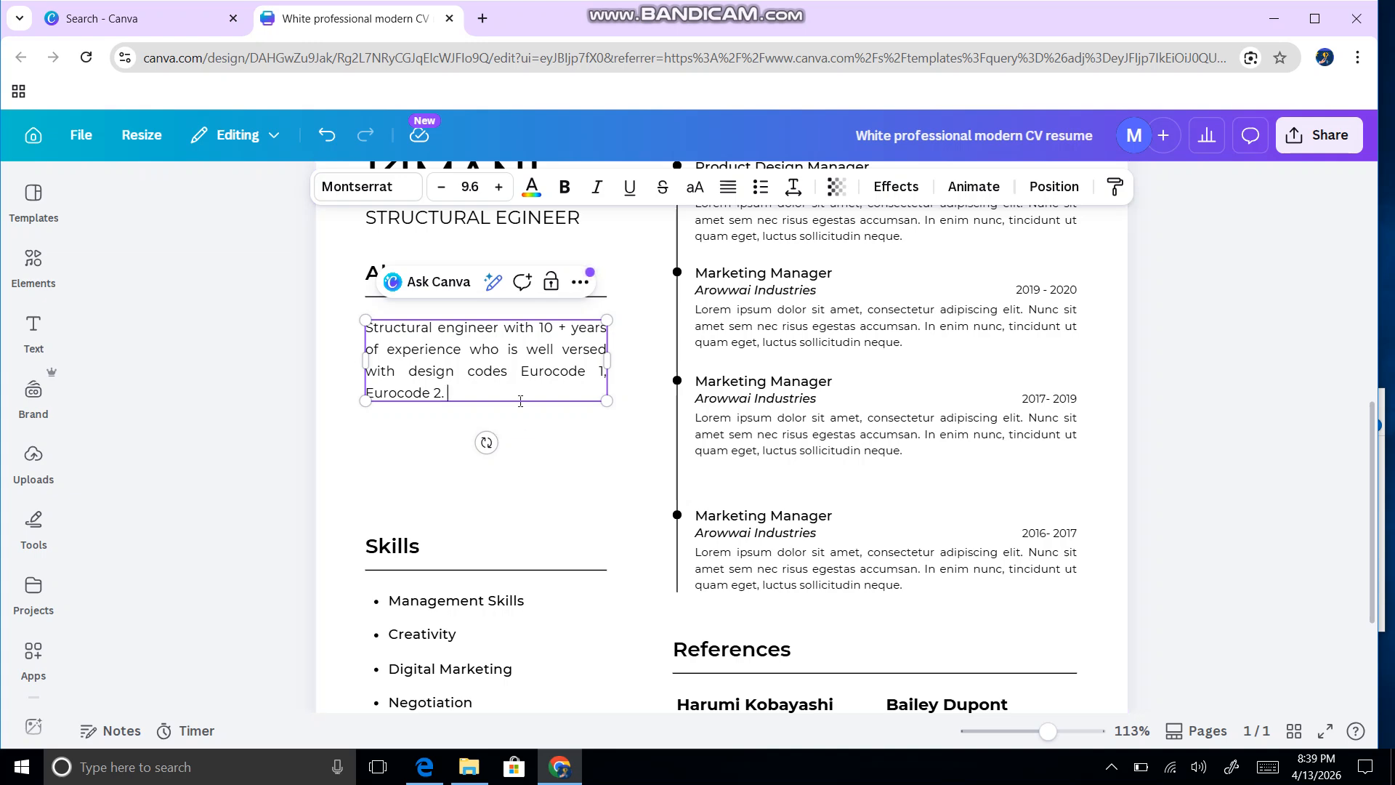
Step: Change the first Education heading from Business Management to Bachelor of Civil Engineering
{"action": "scroll", "coordinate": [516, 421], "scroll_direction": "up", "scroll_amount": 7}
{"action": "scroll", "coordinate": [524, 397], "scroll_direction": "down", "scroll_amount": 2}
{"action": "scroll", "coordinate": [524, 397], "scroll_direction": "up", "scroll_amount": 2}
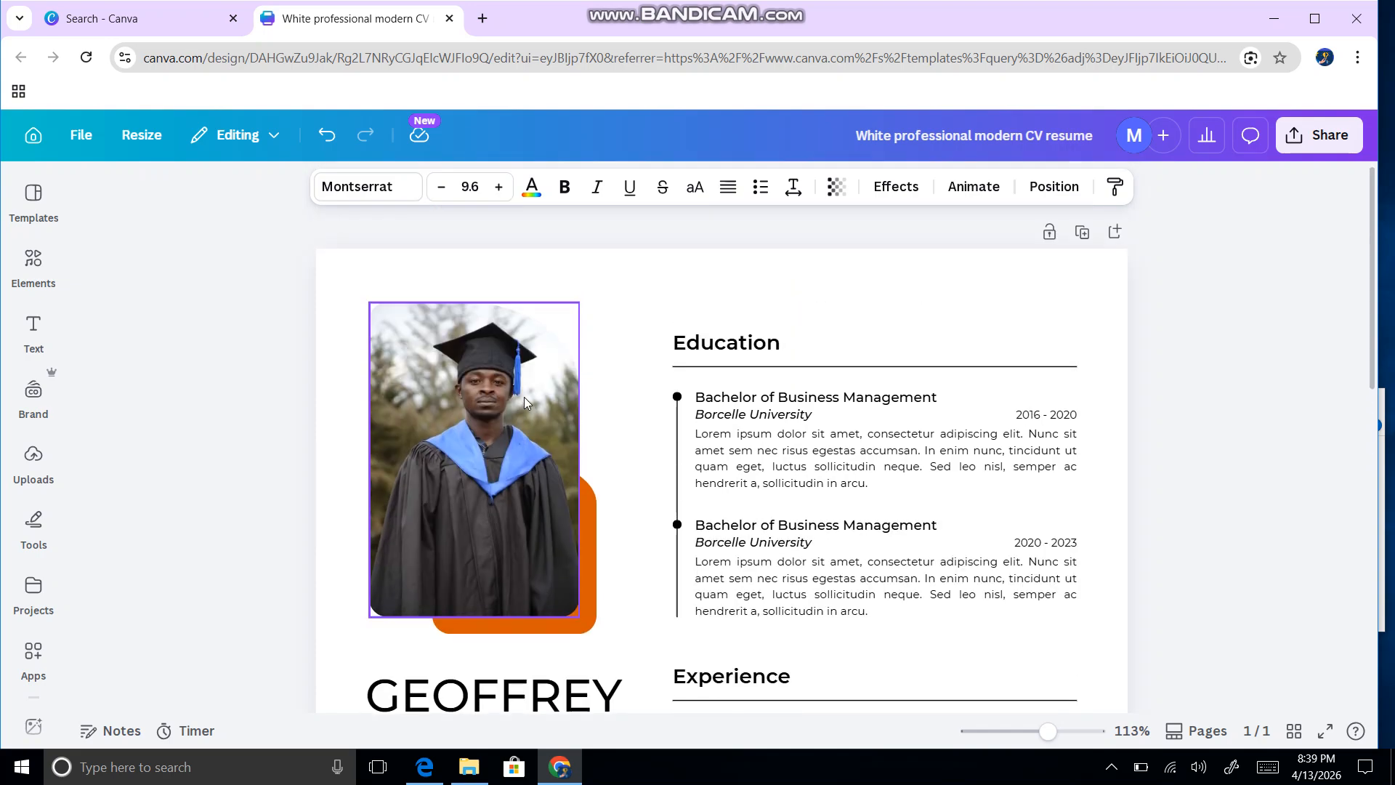
{"action": "scroll", "coordinate": [529, 378], "scroll_direction": "down", "scroll_amount": 2}
{"action": "scroll", "coordinate": [525, 401], "scroll_direction": "down", "scroll_amount": 3}
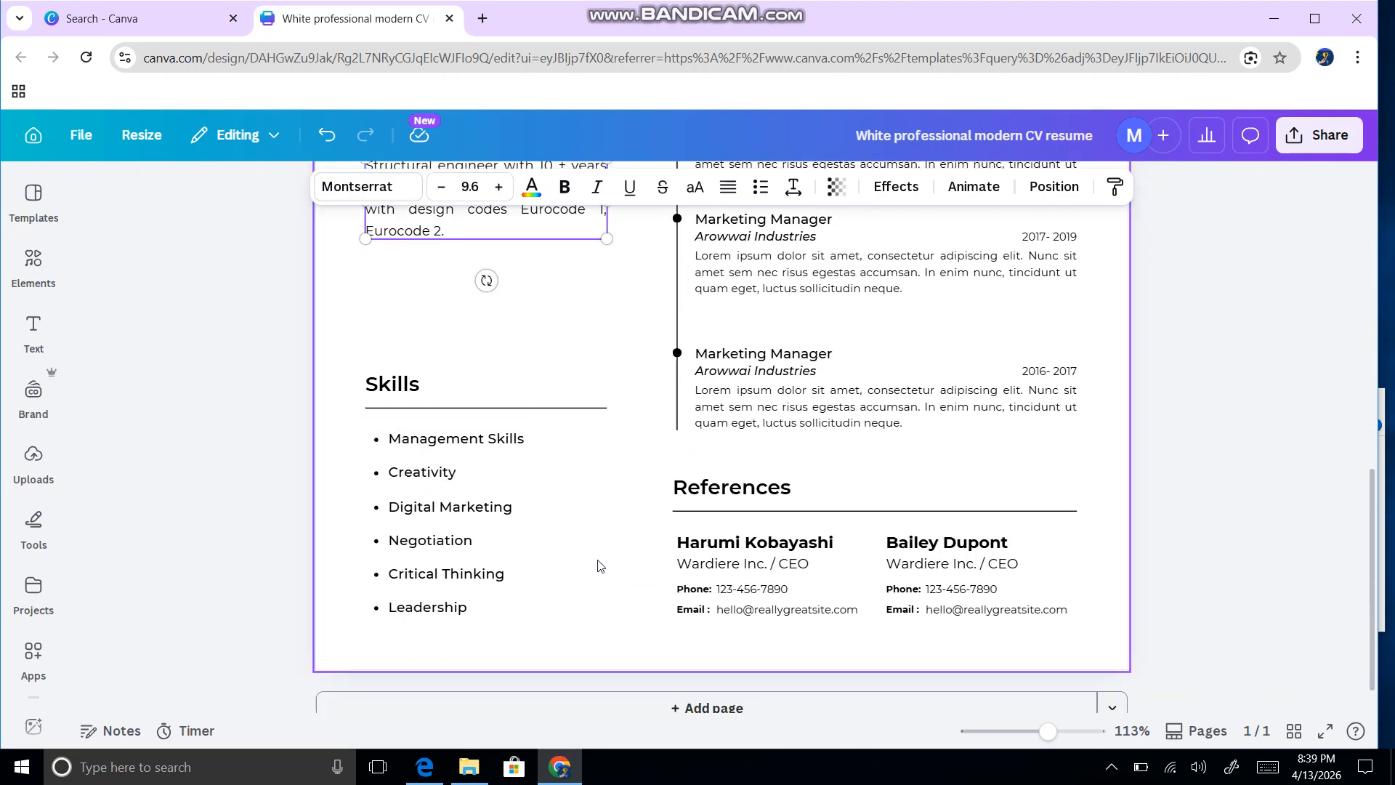
{"action": "scroll", "coordinate": [742, 641], "scroll_direction": "up", "scroll_amount": 8}
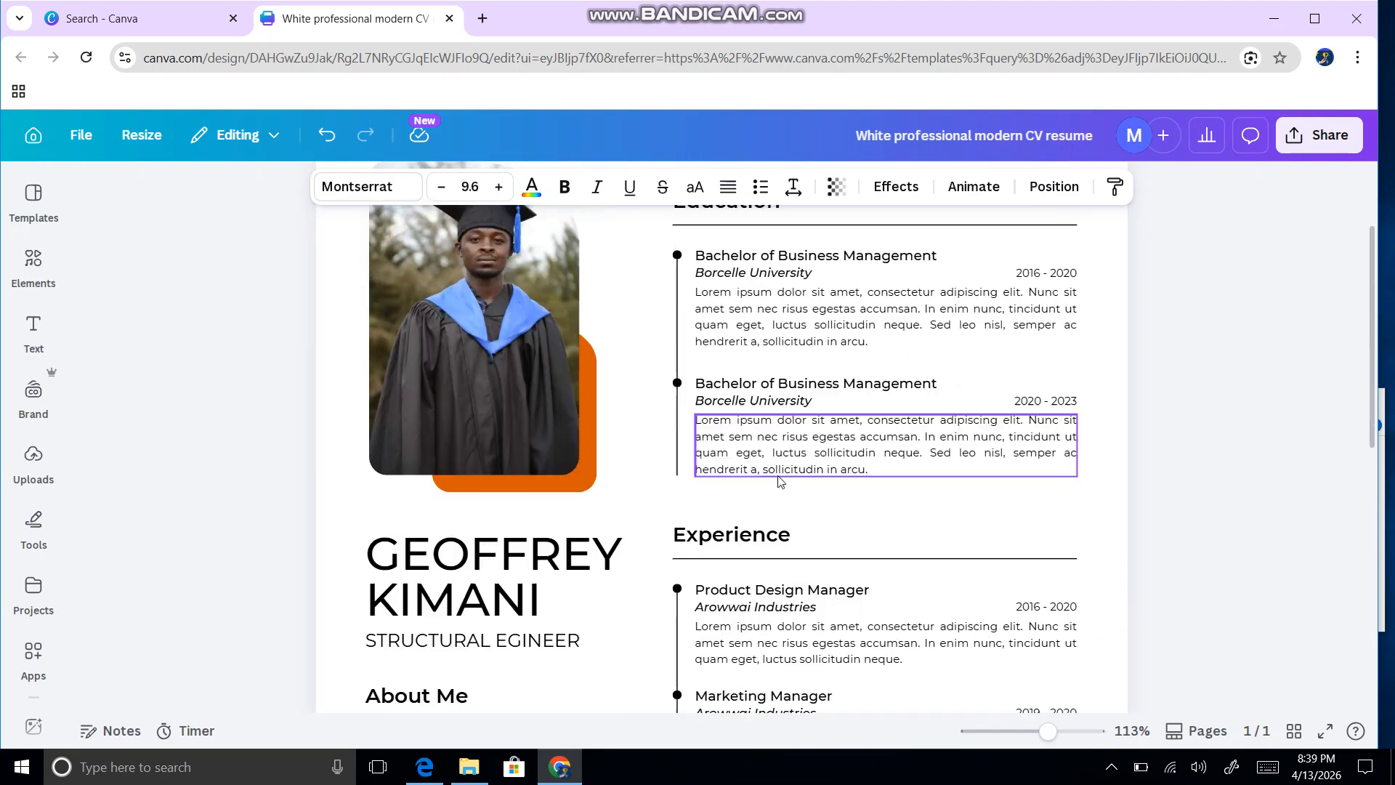
{"action": "double_click", "coordinate": [757, 454]}
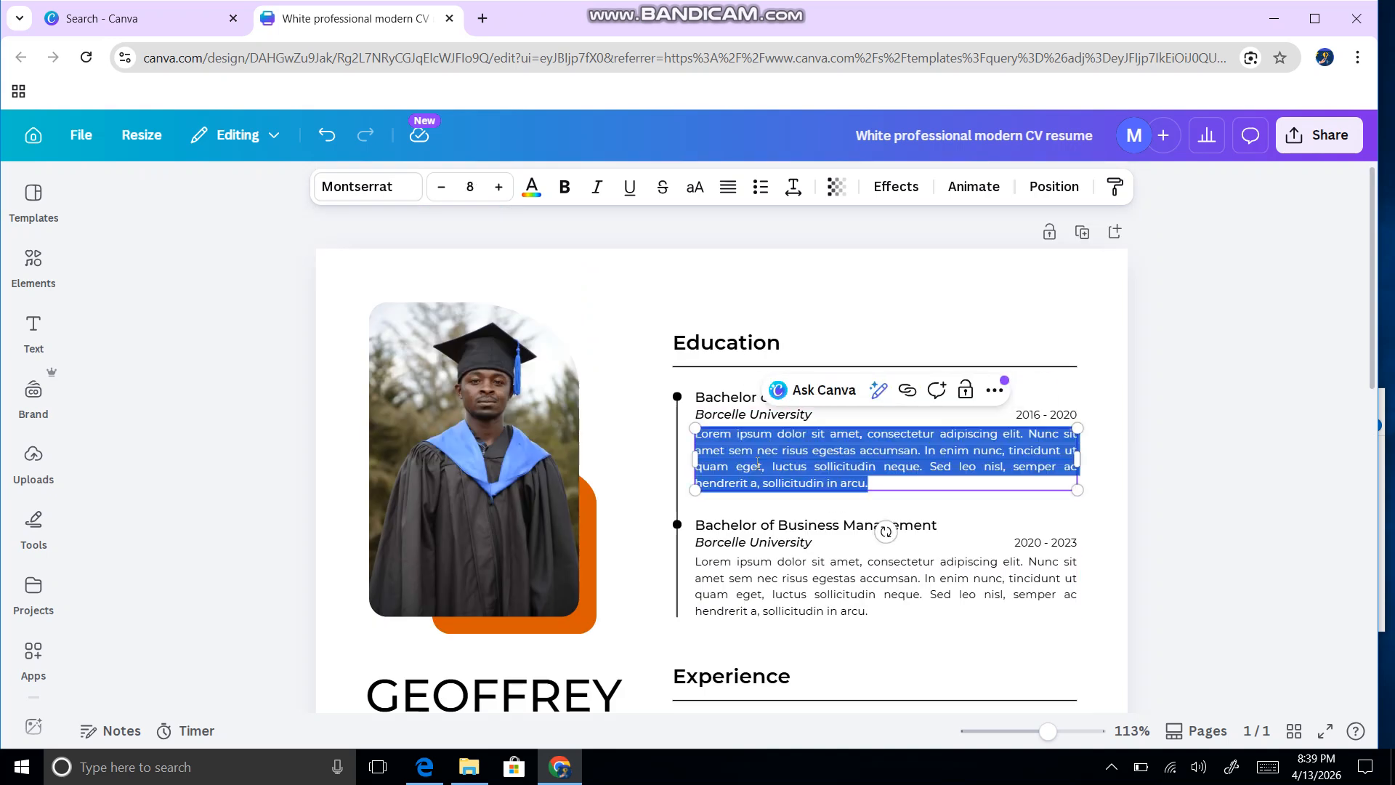
{"action": "left_click", "coordinate": [794, 466]}
{"action": "left_click", "coordinate": [890, 289]}
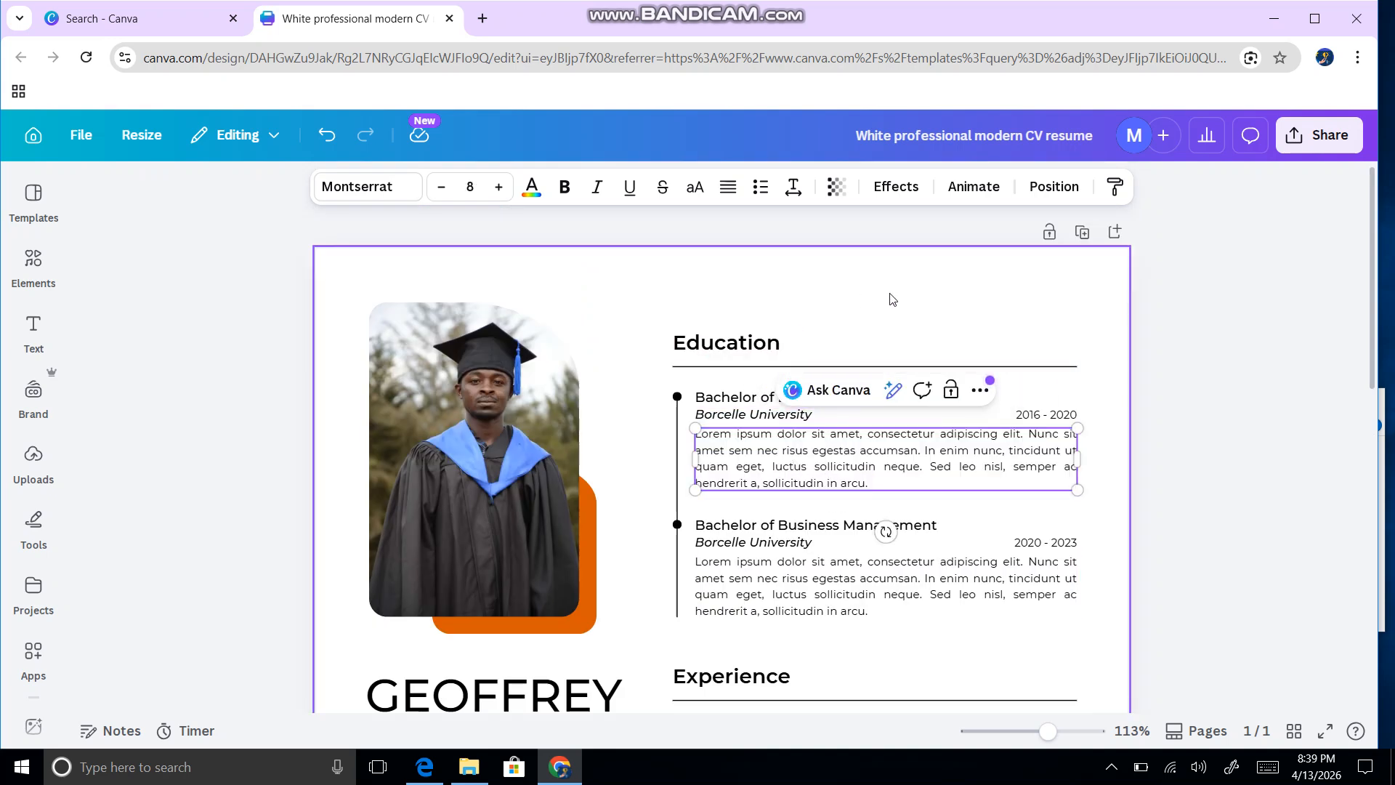
{"action": "left_click", "coordinate": [790, 402]}
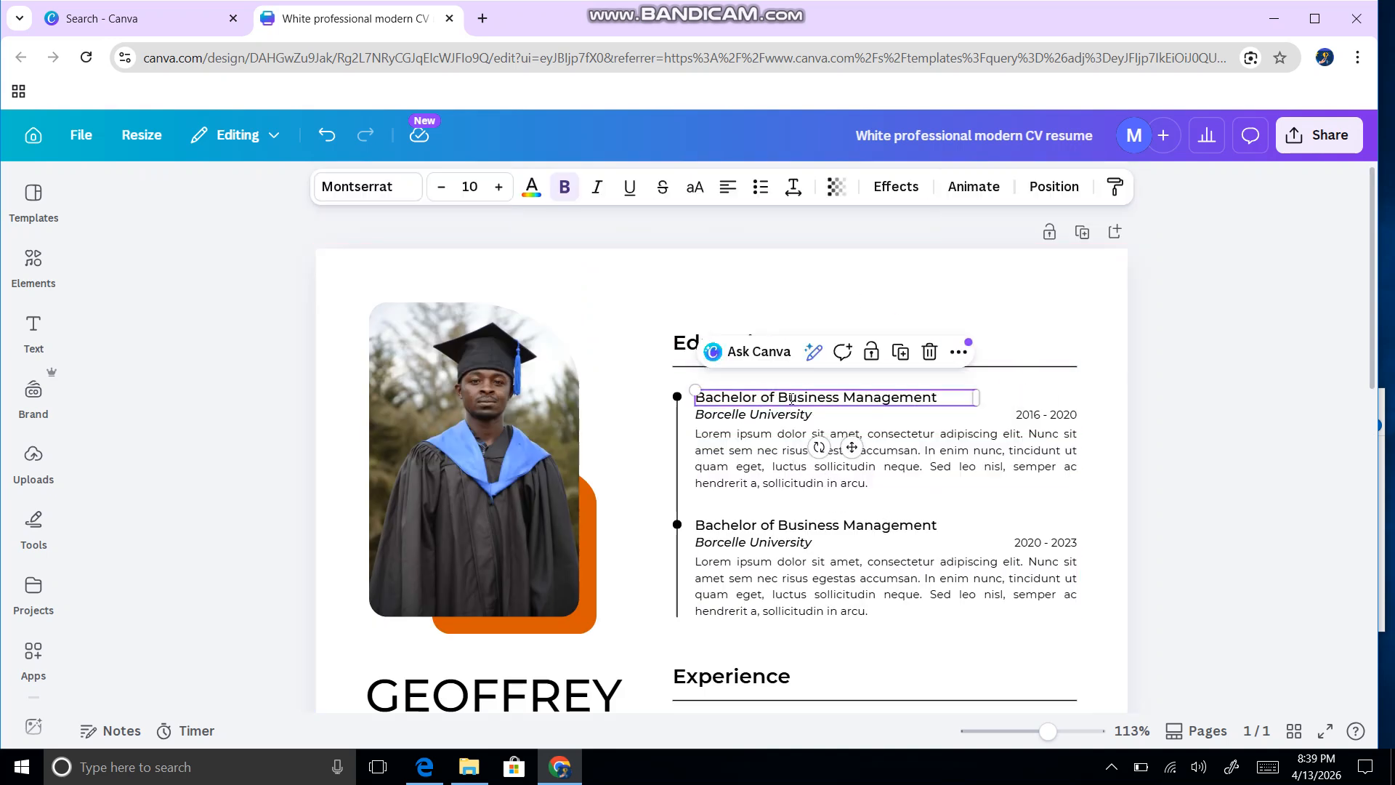
{"action": "left_click", "coordinate": [788, 403]}
{"action": "left_click", "coordinate": [784, 399]}
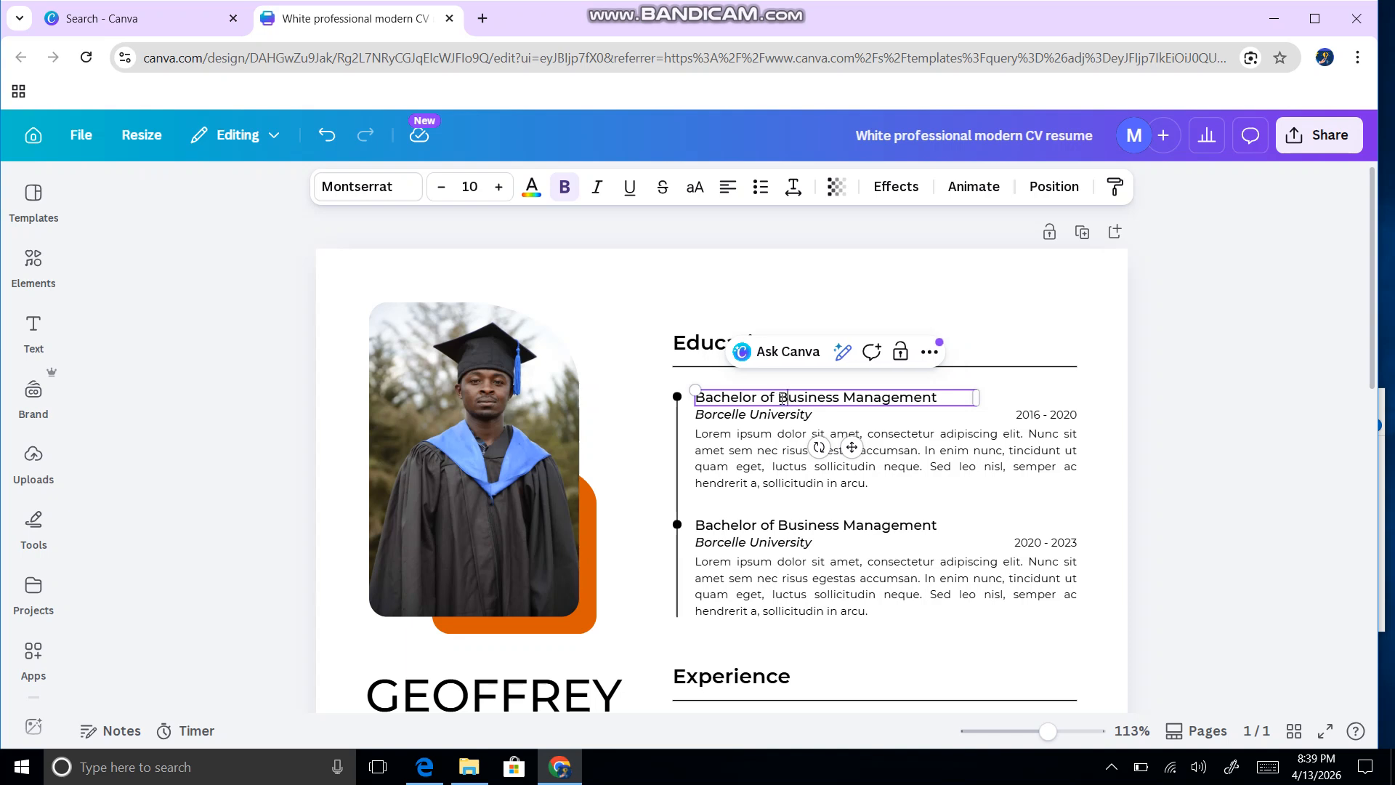
{"action": "left_click_drag", "start_coordinate": [781, 399], "coordinate": [941, 398]}
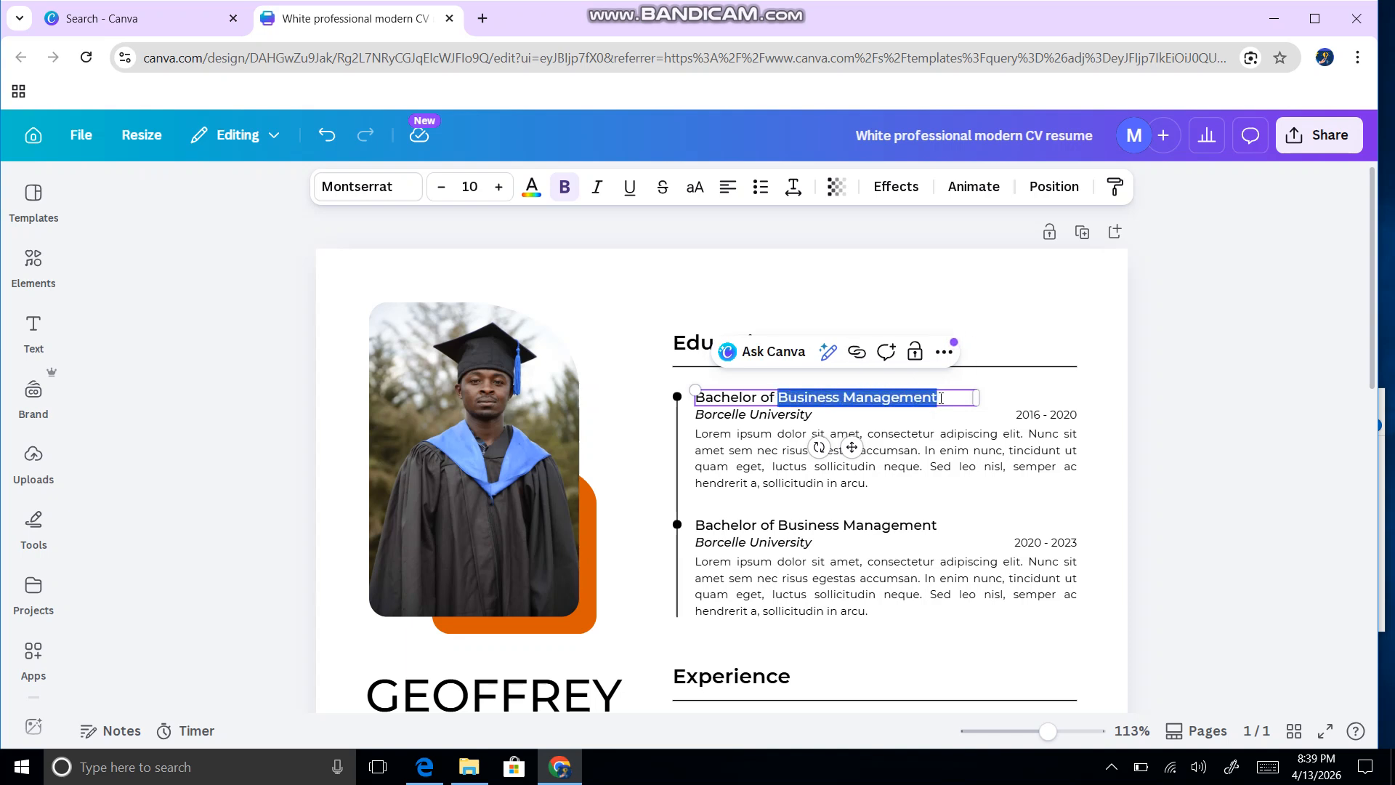
{"action": "type", "text": "Civi"}
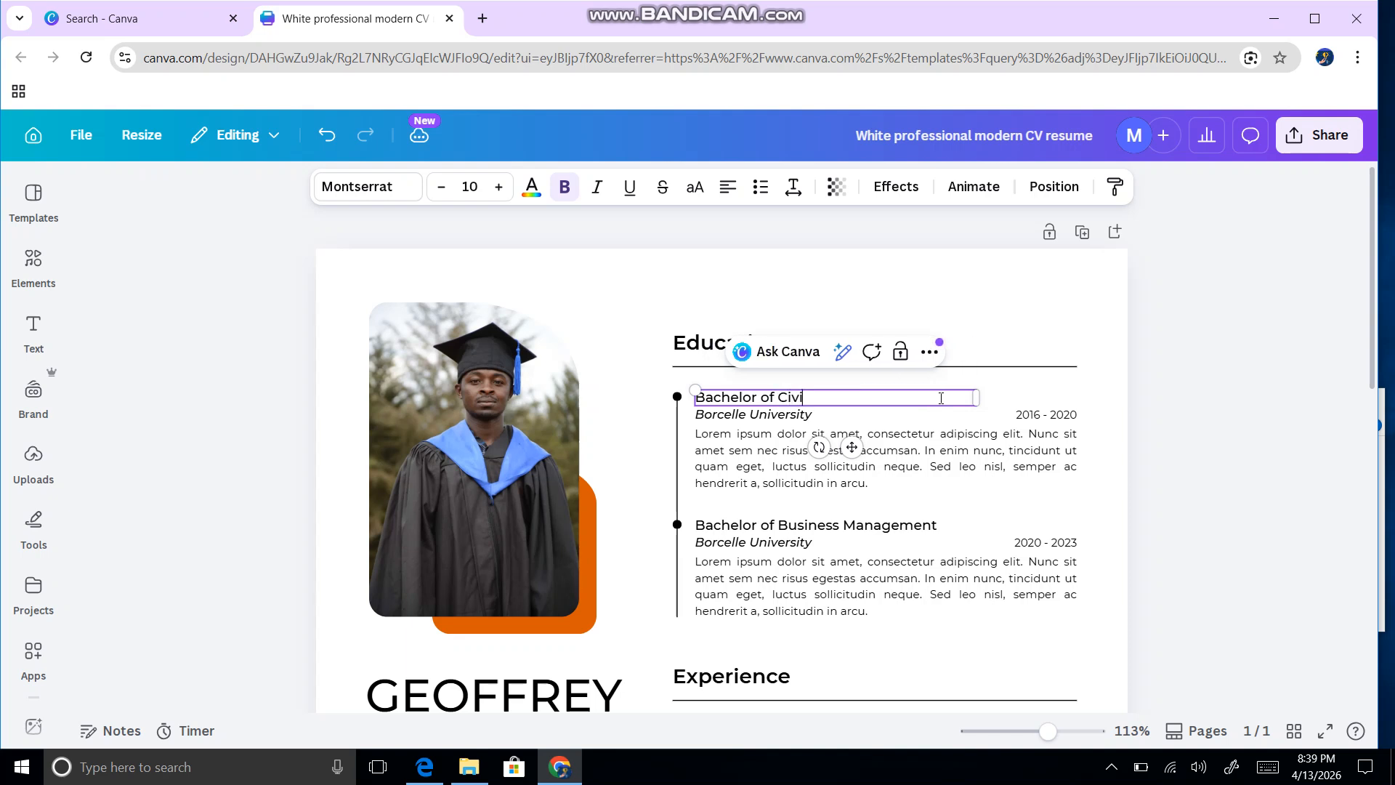
{"action": "type", "text": "l Engineering"}
Step: Replace Borcelle University with University of Nairobi in the first Education entry
{"action": "triple_click", "coordinate": [813, 415]}
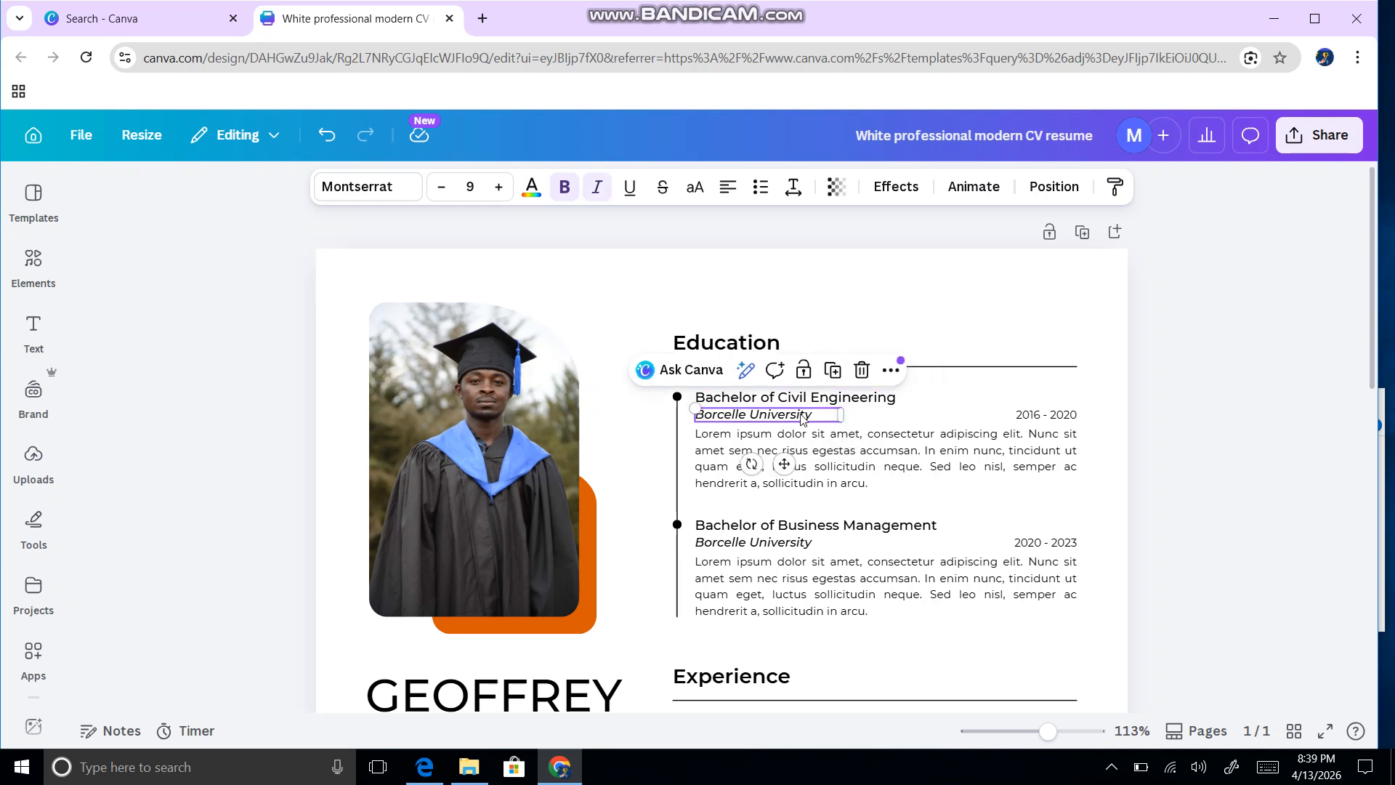
{"action": "type", "text": "U"}
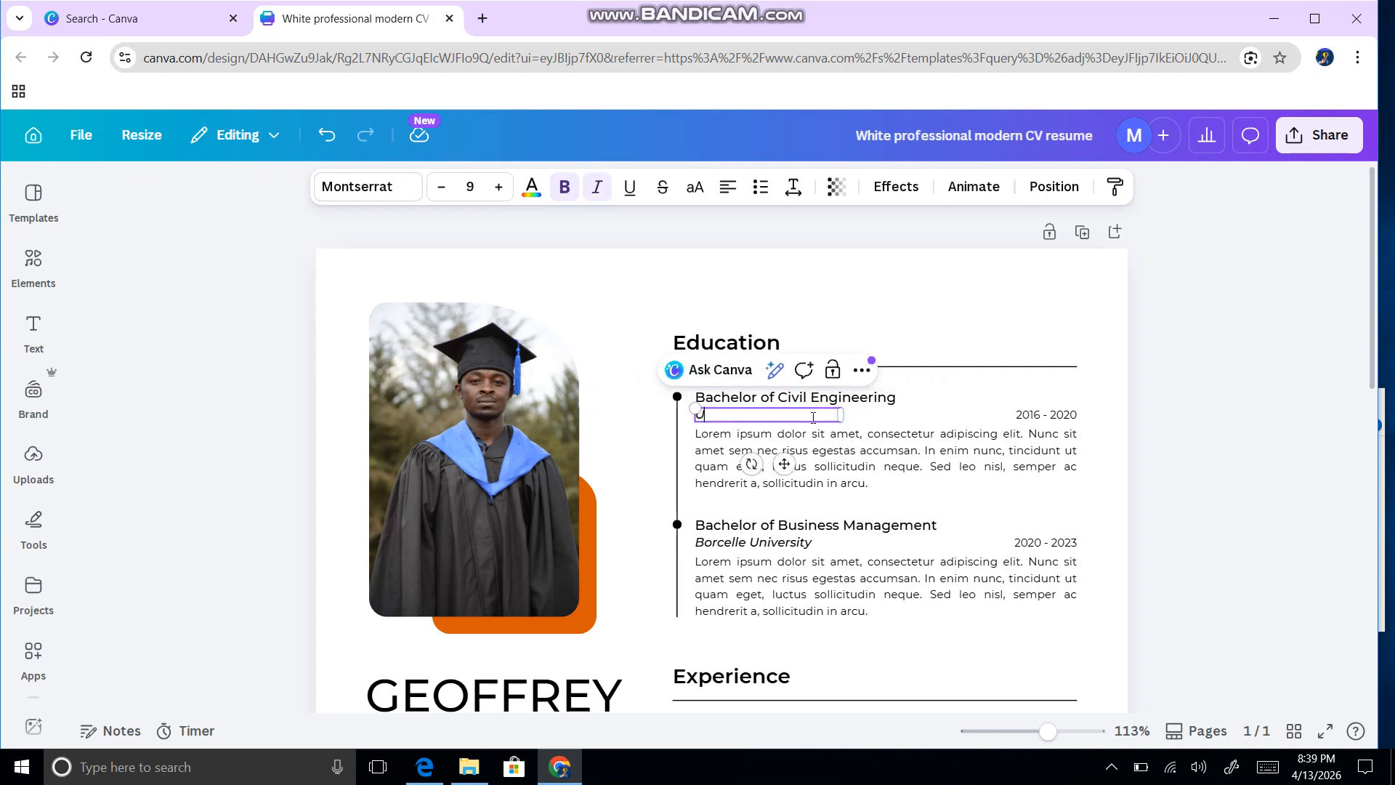
{"action": "type", "text": "niversity of Nairobi"}
{"action": "left_click", "coordinate": [1061, 421]}
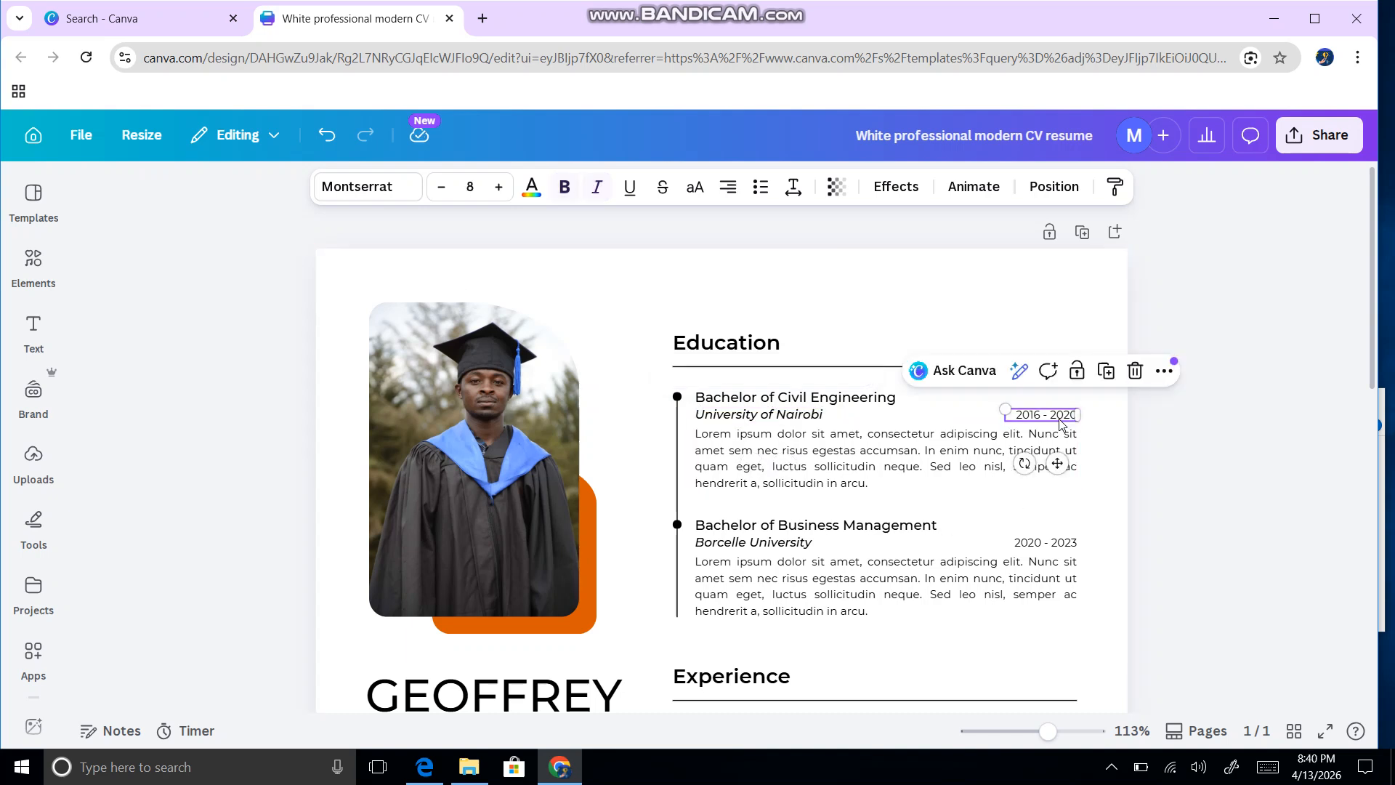
{"action": "left_click", "coordinate": [807, 462]}
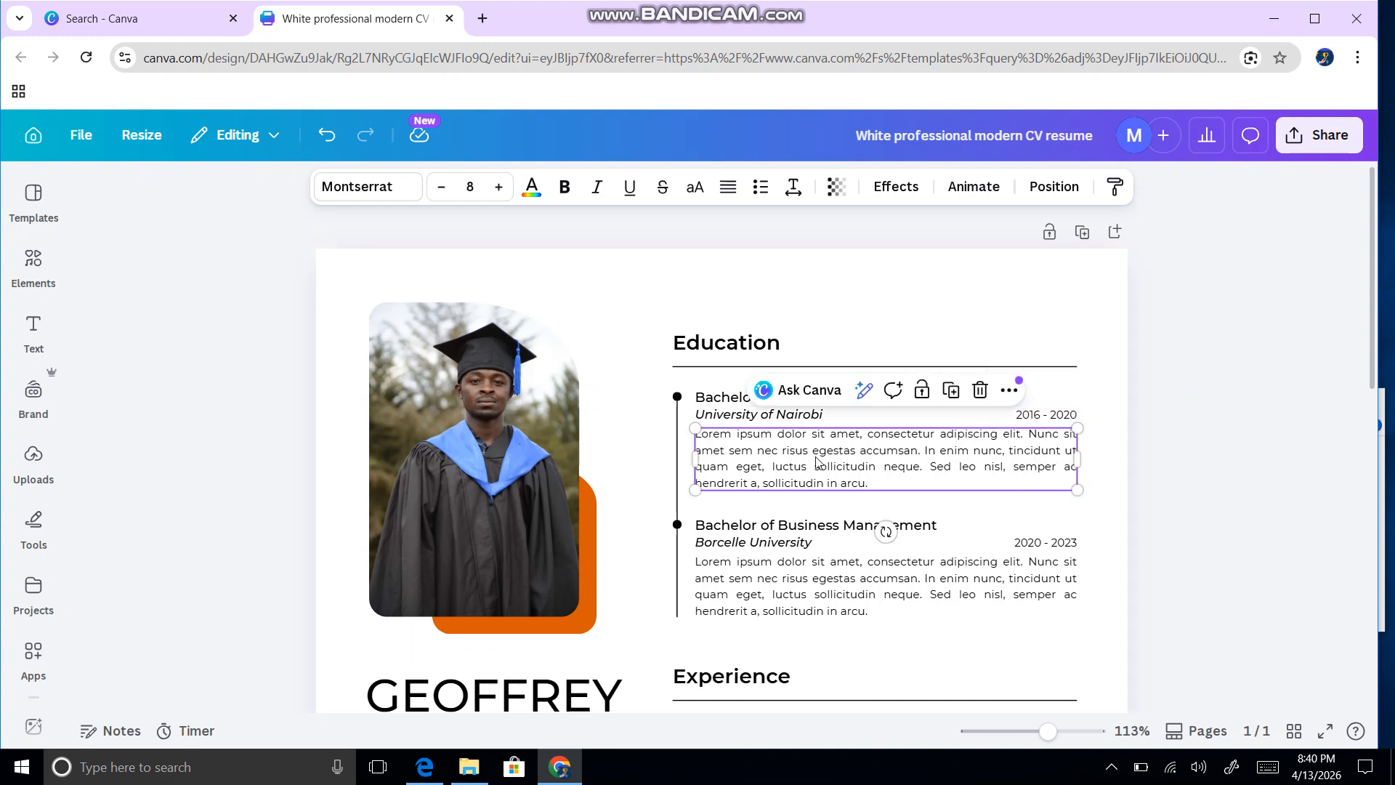
Step: Zoom out to about 45% so the whole résumé page fits in view
{"action": "scroll", "coordinate": [814, 457], "scroll_direction": "down", "scroll_amount": 4}
{"action": "scroll", "coordinate": [799, 443], "scroll_direction": "up", "scroll_amount": 3}
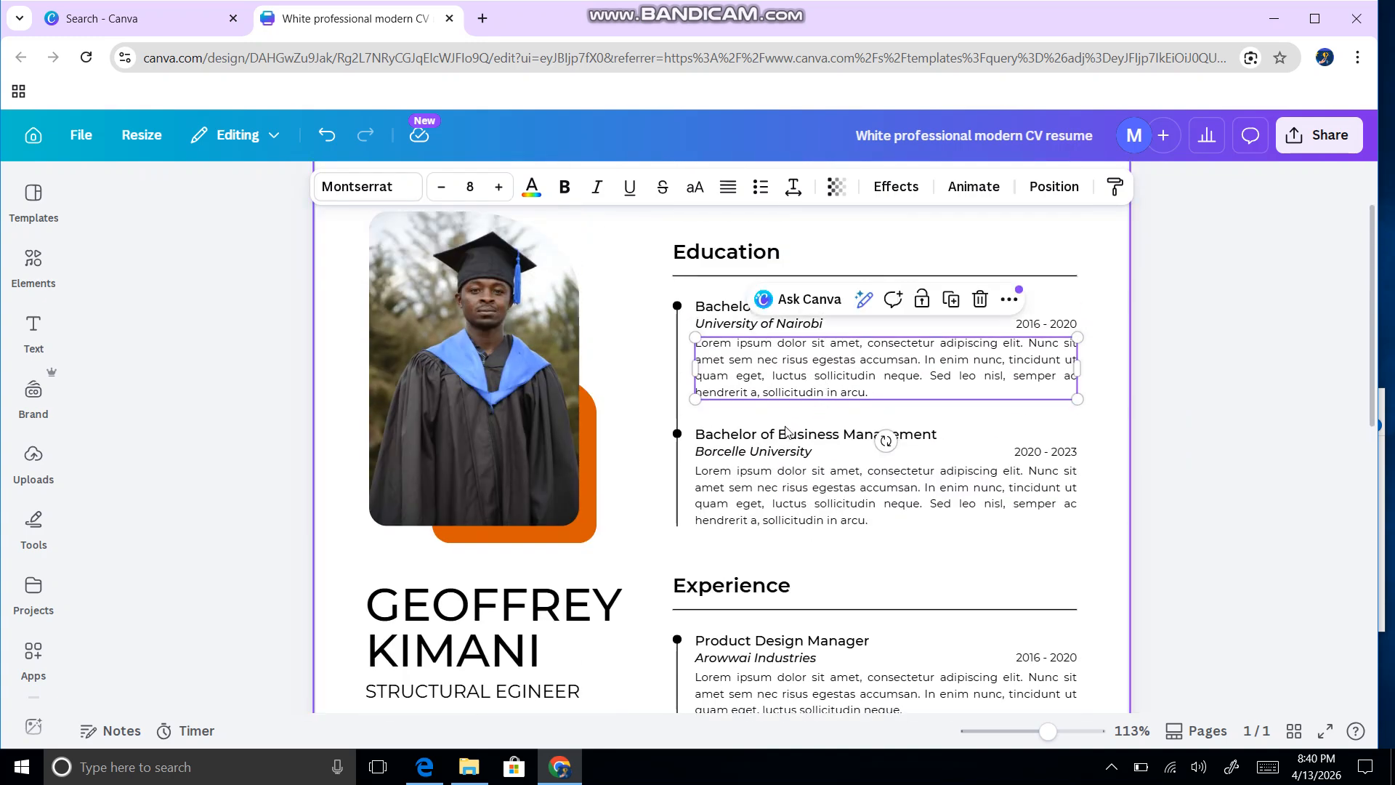
{"action": "scroll", "coordinate": [872, 443], "scroll_direction": "down", "scroll_amount": 7}
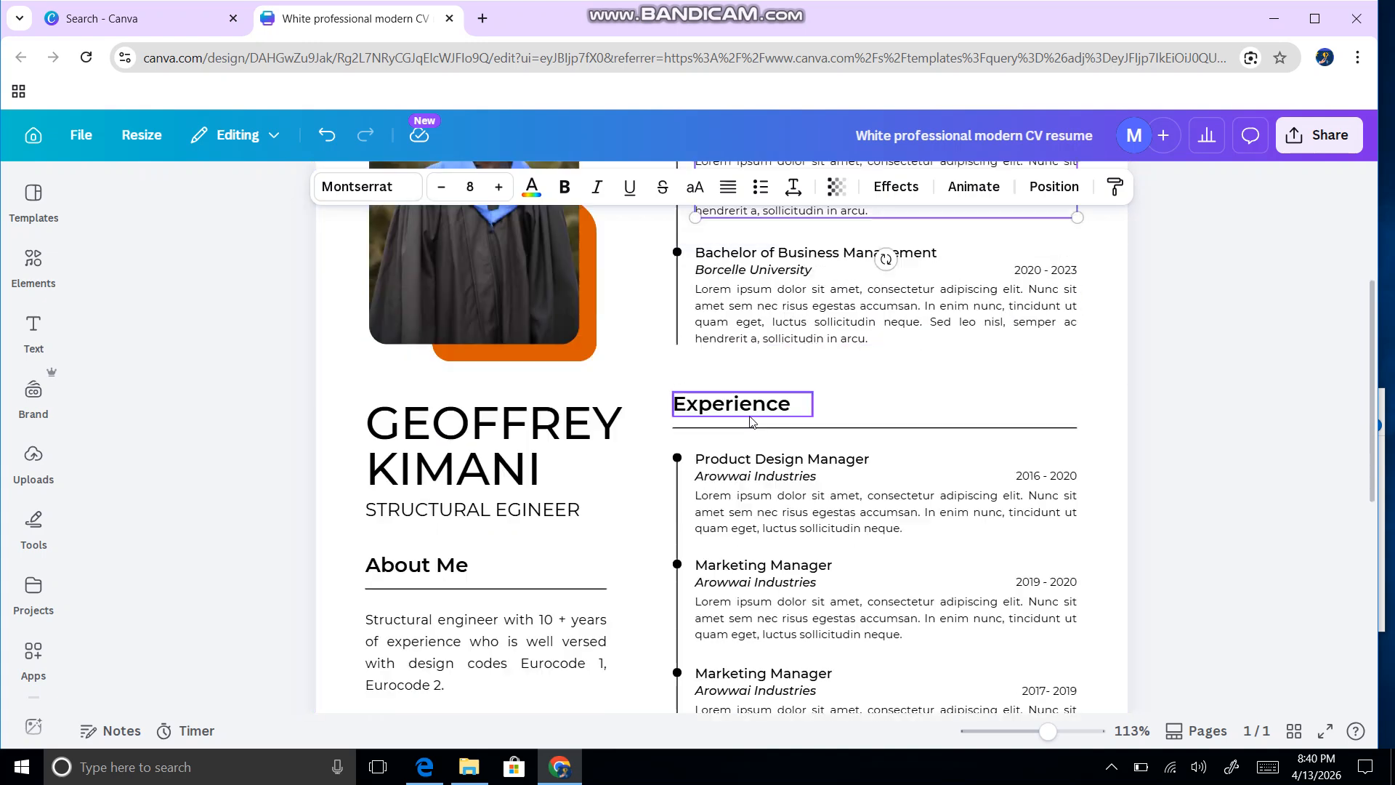
{"action": "scroll", "coordinate": [752, 499], "scroll_direction": "down", "scroll_amount": 2}
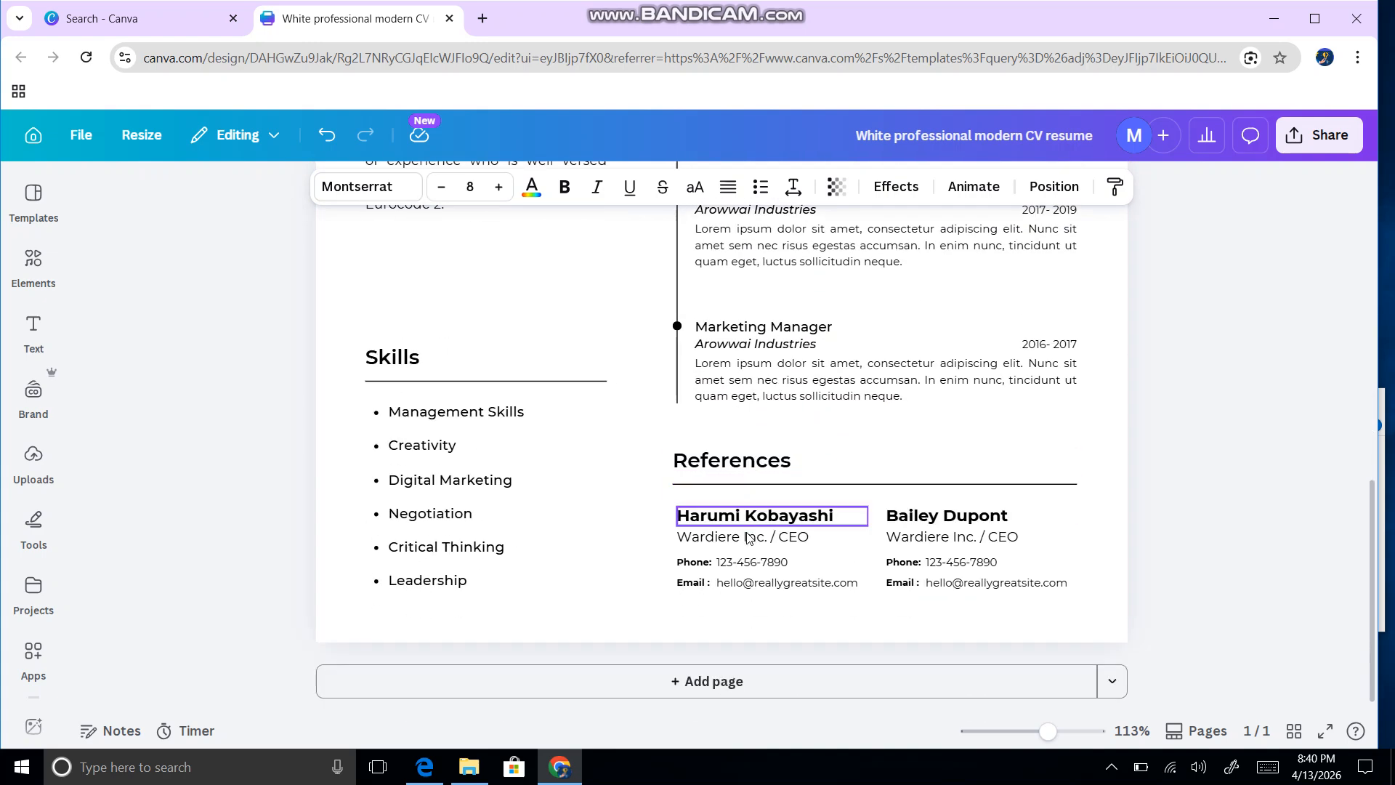
{"action": "scroll", "coordinate": [750, 509], "scroll_direction": "up", "scroll_amount": 9}
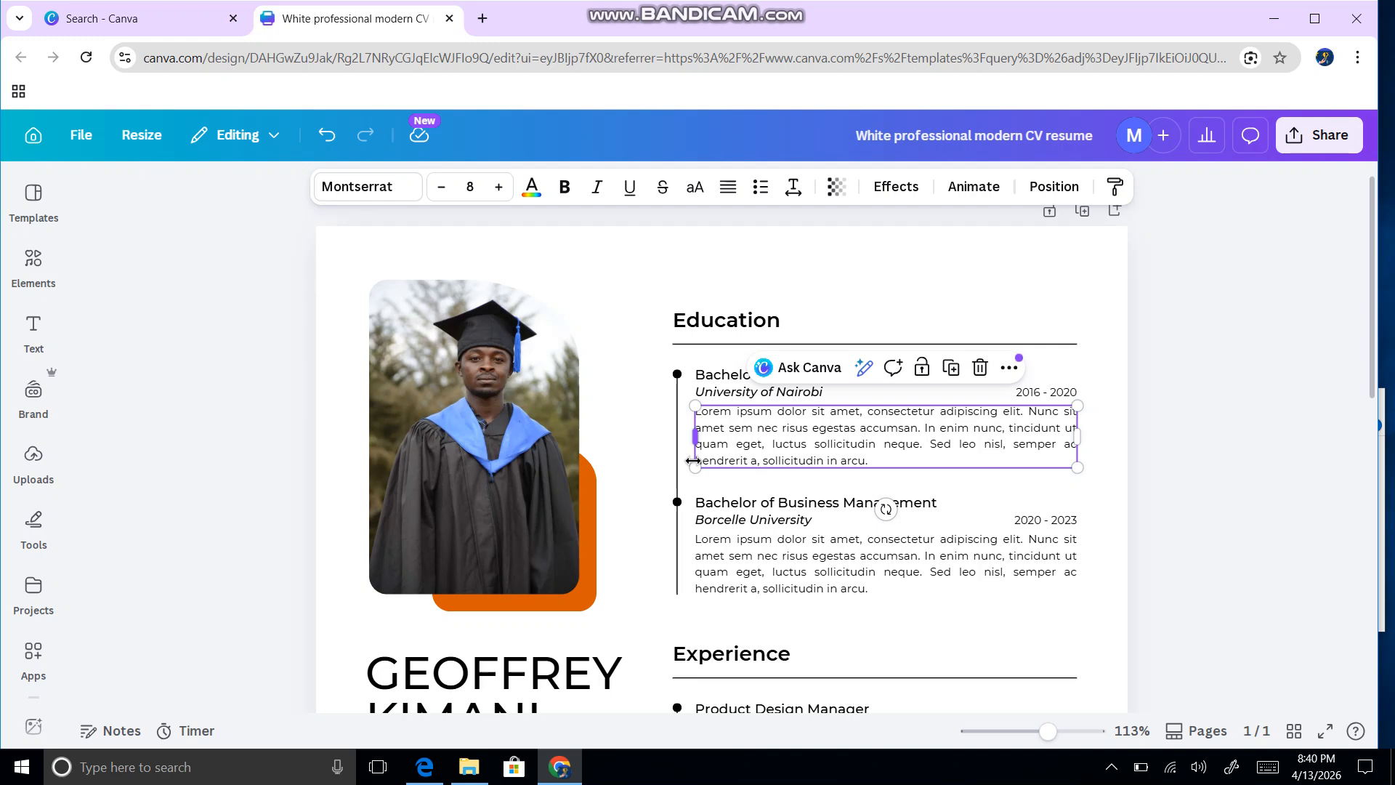
{"action": "scroll", "coordinate": [654, 381], "scroll_direction": "down", "scroll_amount": 3}
{"action": "scroll", "coordinate": [631, 376], "scroll_direction": "up", "scroll_amount": 3}
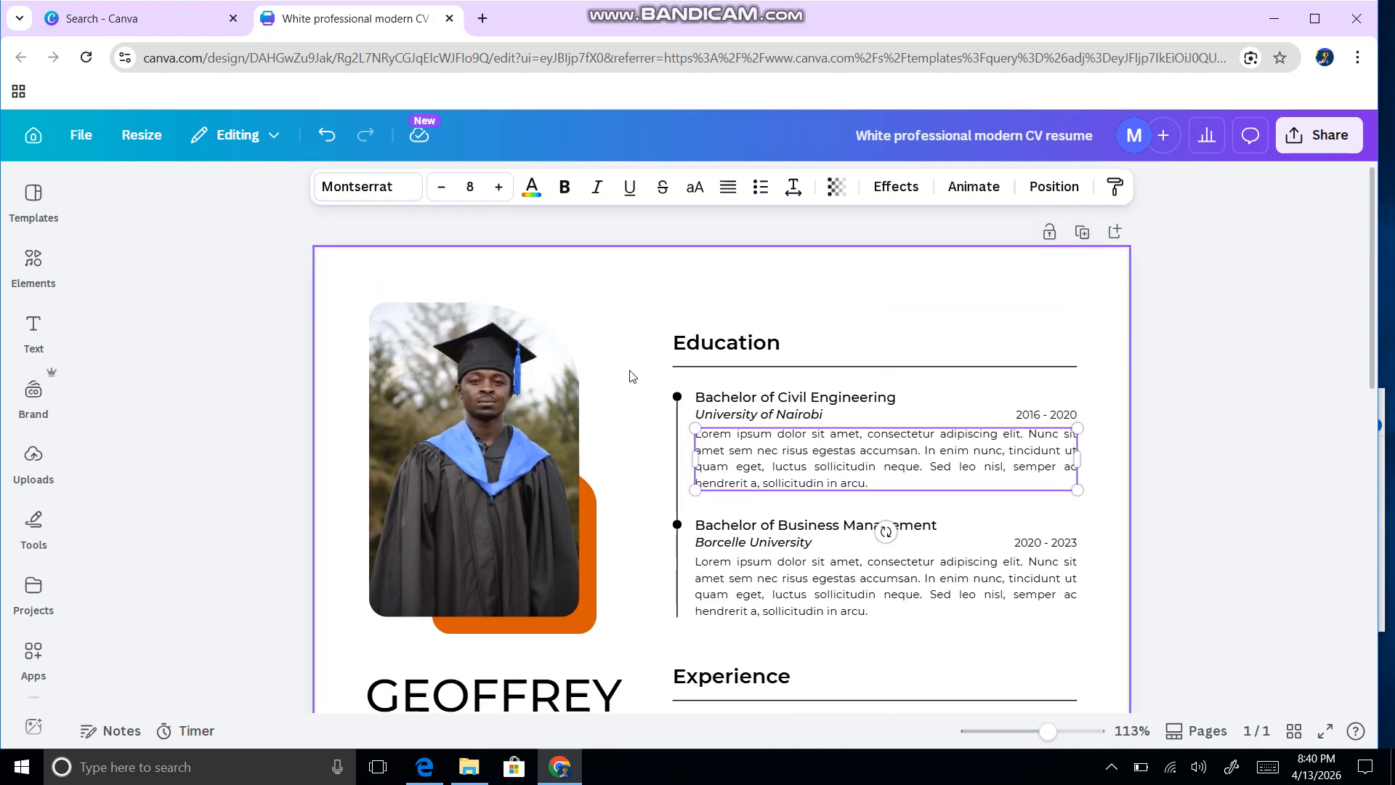
{"action": "left_click", "coordinate": [1031, 735]}
{"action": "scroll", "coordinate": [760, 435], "scroll_direction": "down", "scroll_amount": 2}
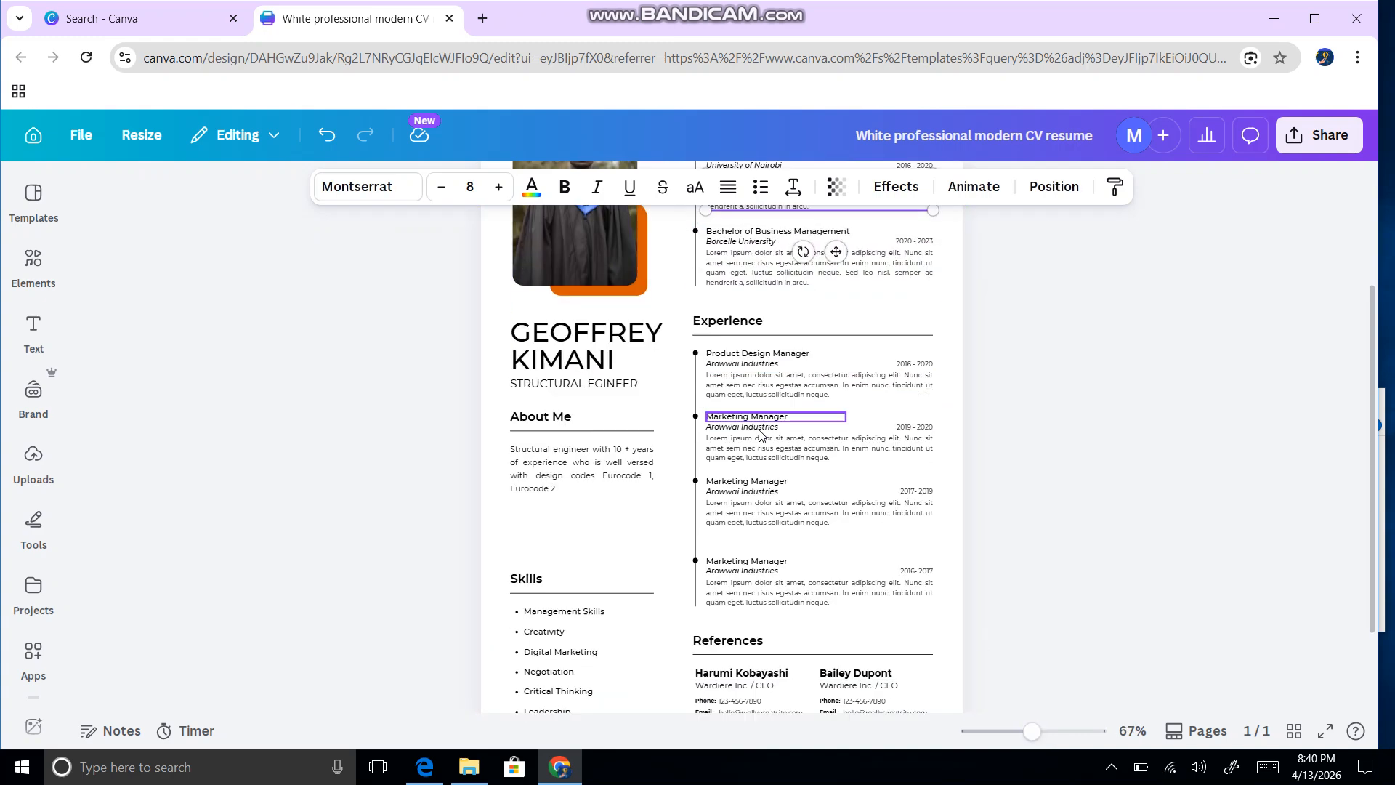
{"action": "left_click_drag", "start_coordinate": [1029, 733], "coordinate": [1020, 731]}
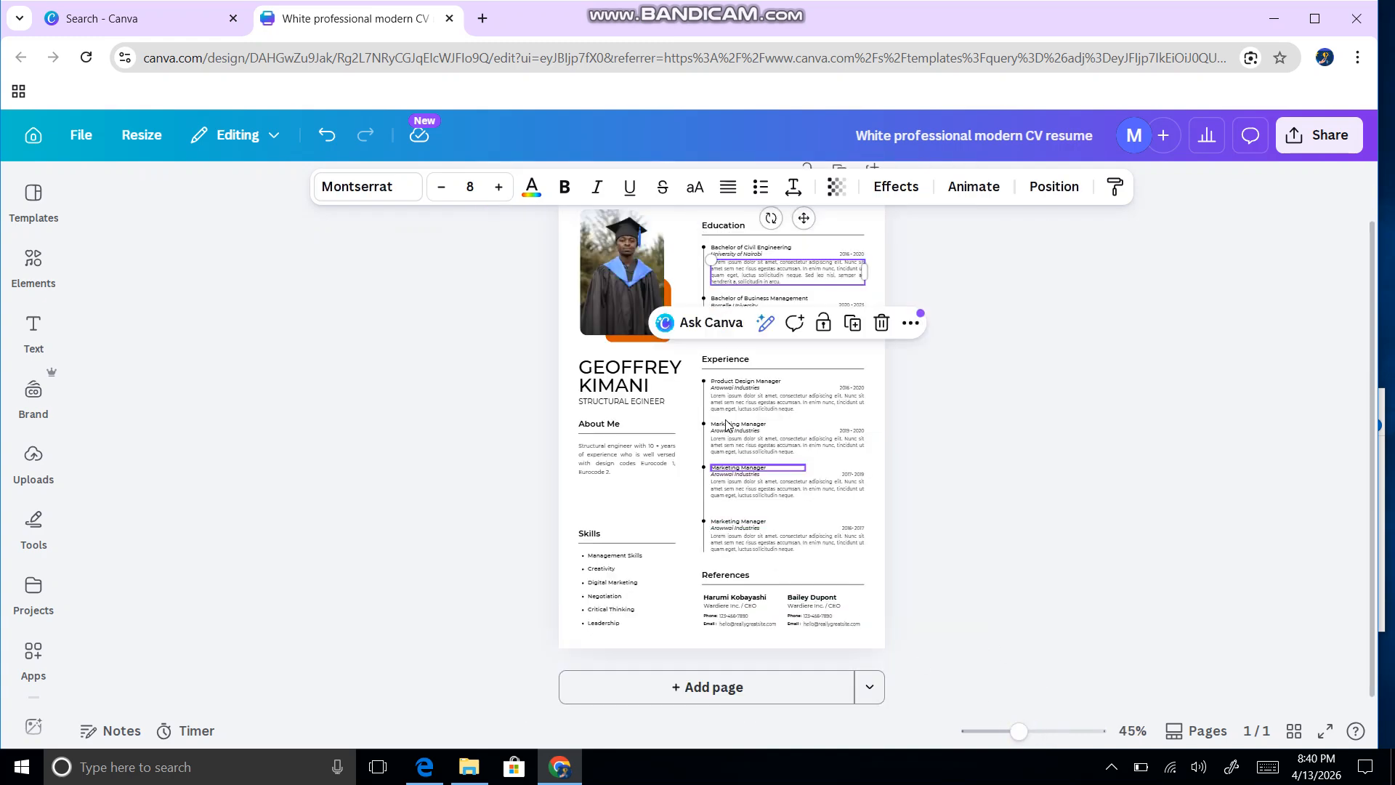
{"action": "scroll", "coordinate": [726, 425], "scroll_direction": "up", "scroll_amount": 1}
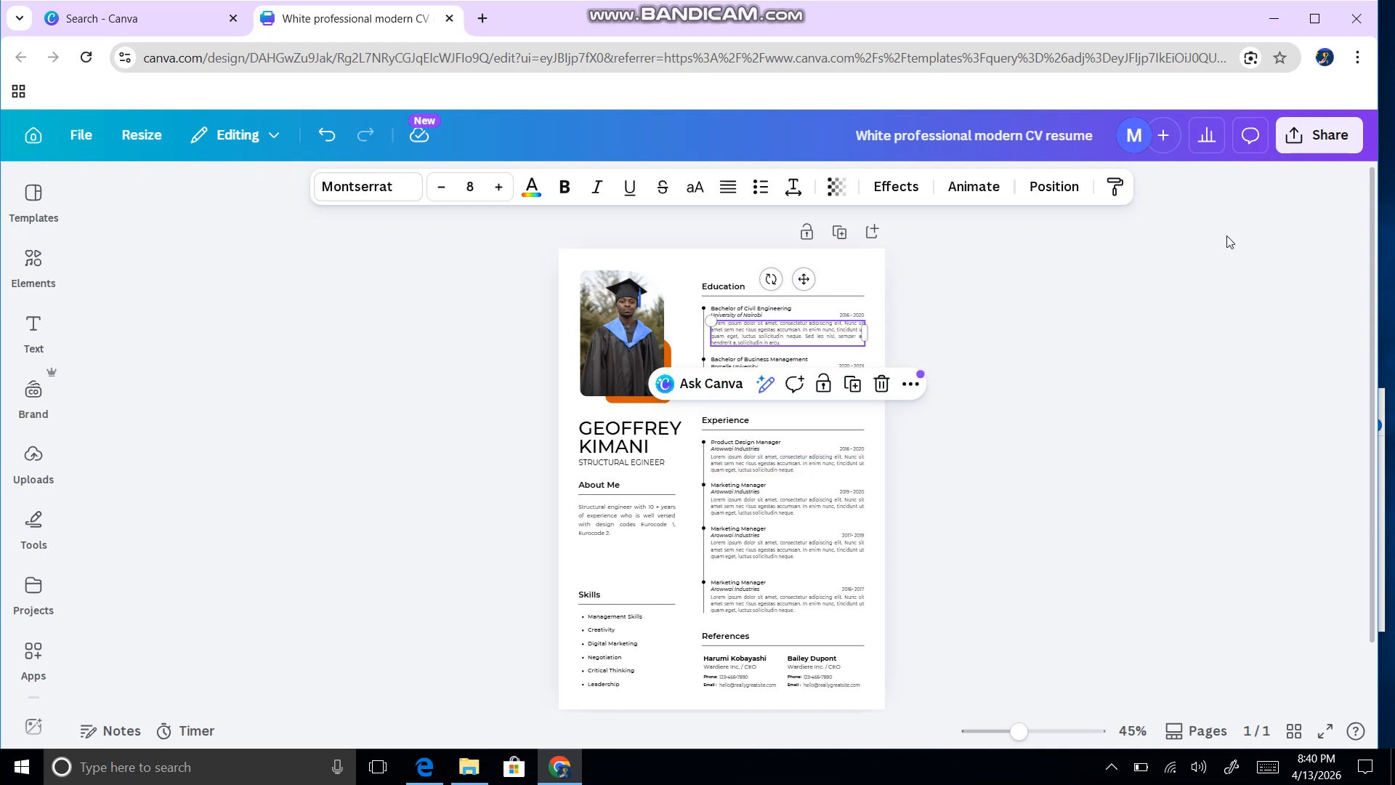
Step: Download the CV as a PDF Standard file, 'White professional modern CV resume', to the Desktop
{"action": "left_click", "coordinate": [1305, 149]}
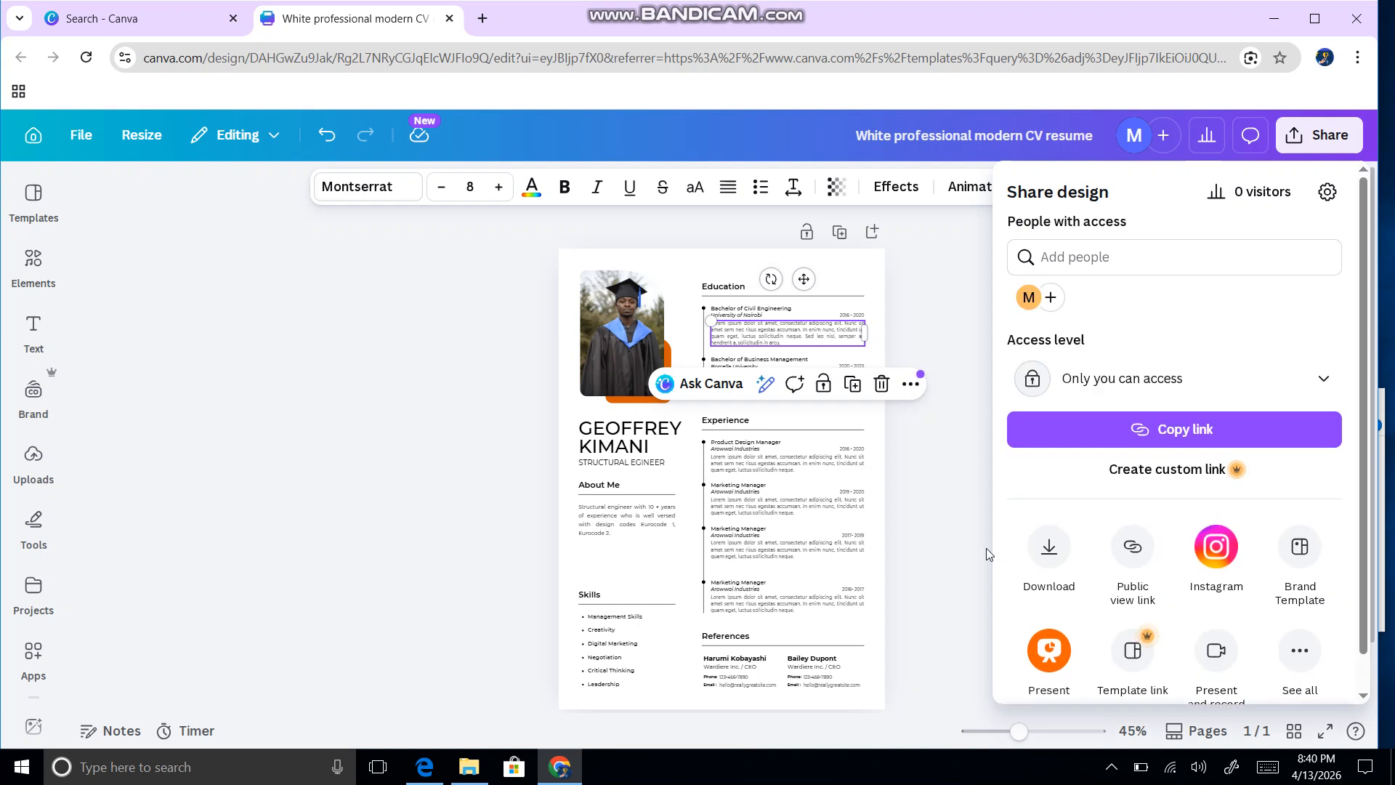
{"action": "left_click", "coordinate": [1049, 574]}
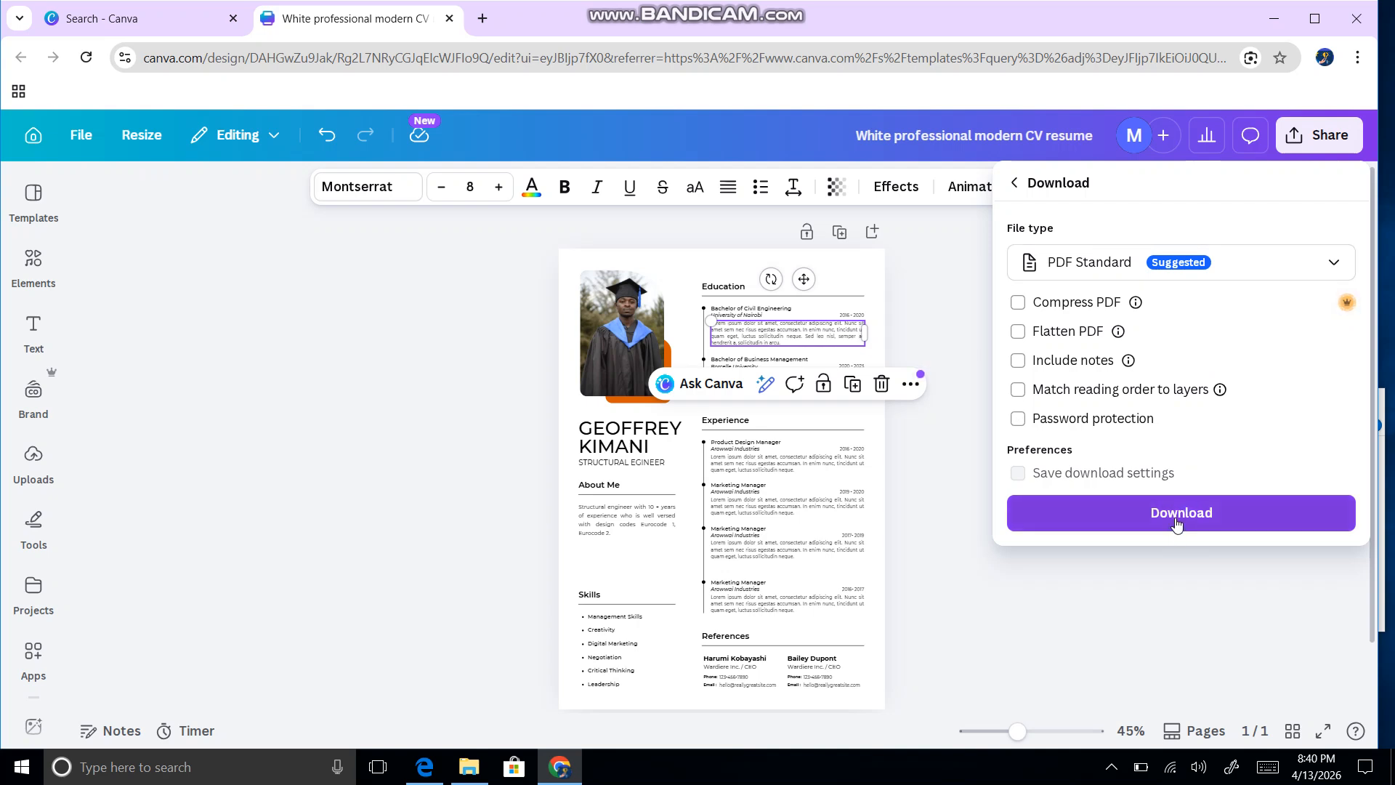
{"action": "left_click", "coordinate": [1177, 524]}
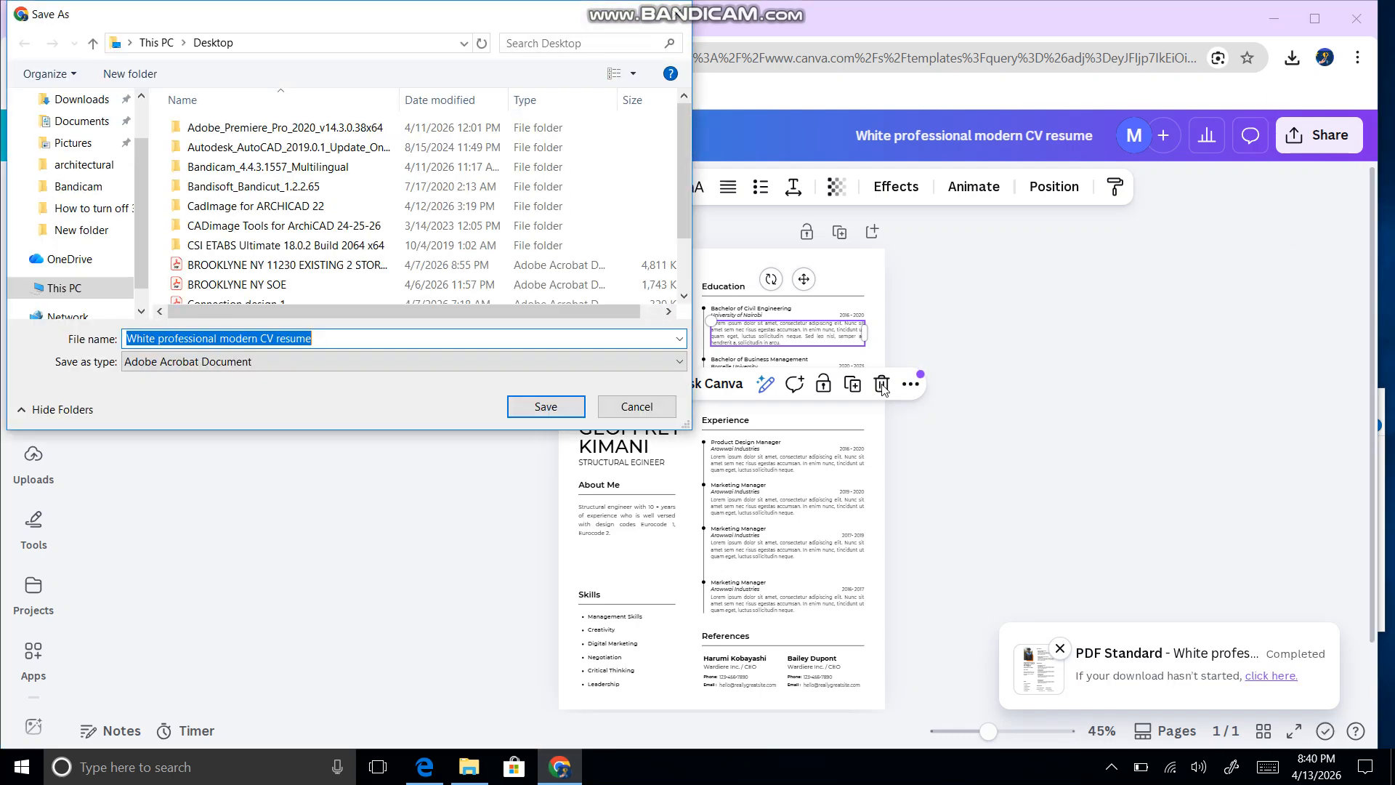
{"action": "left_click", "coordinate": [547, 407]}
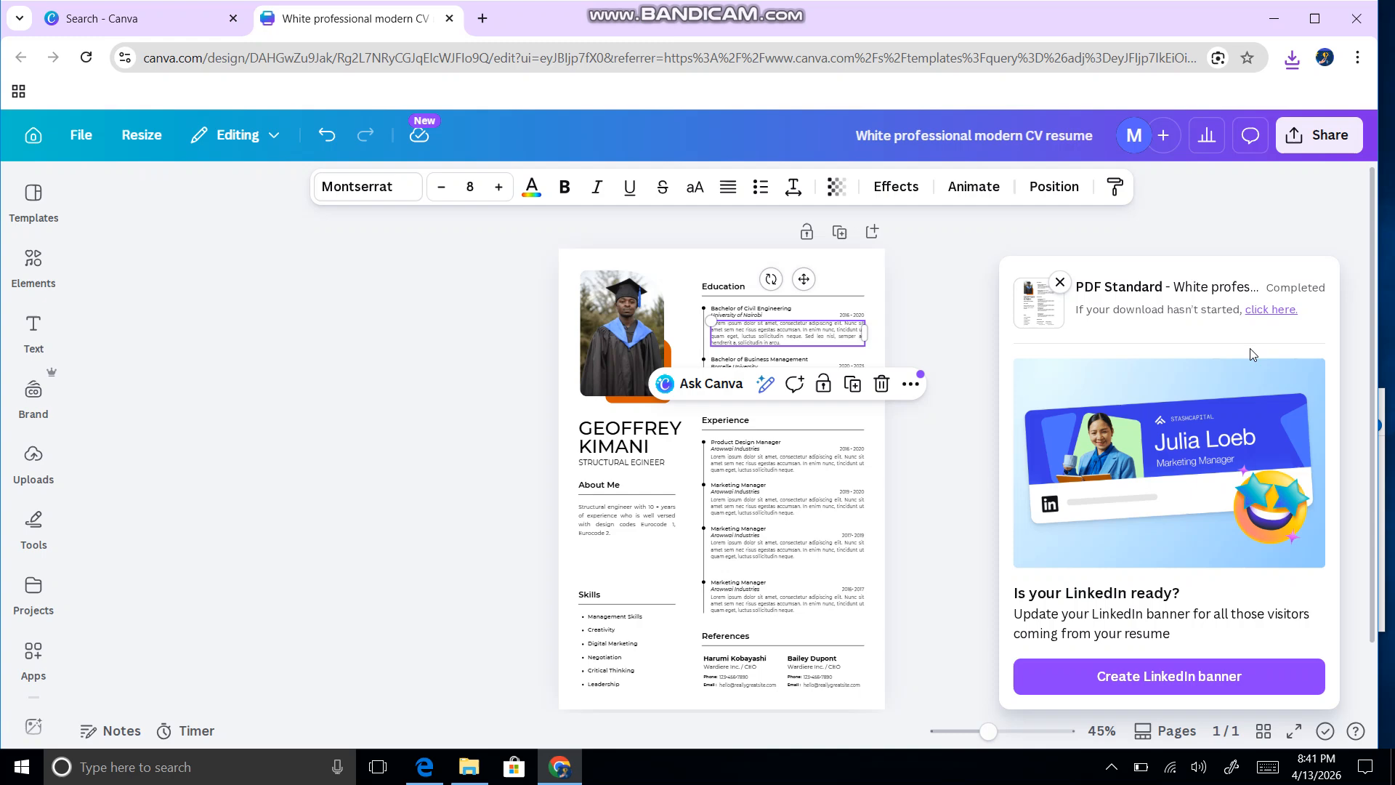
Step: Open the downloaded resume PDF in Chrome, zoom out to see the whole page, then back to 75%
{"action": "left_click", "coordinate": [1292, 58]}
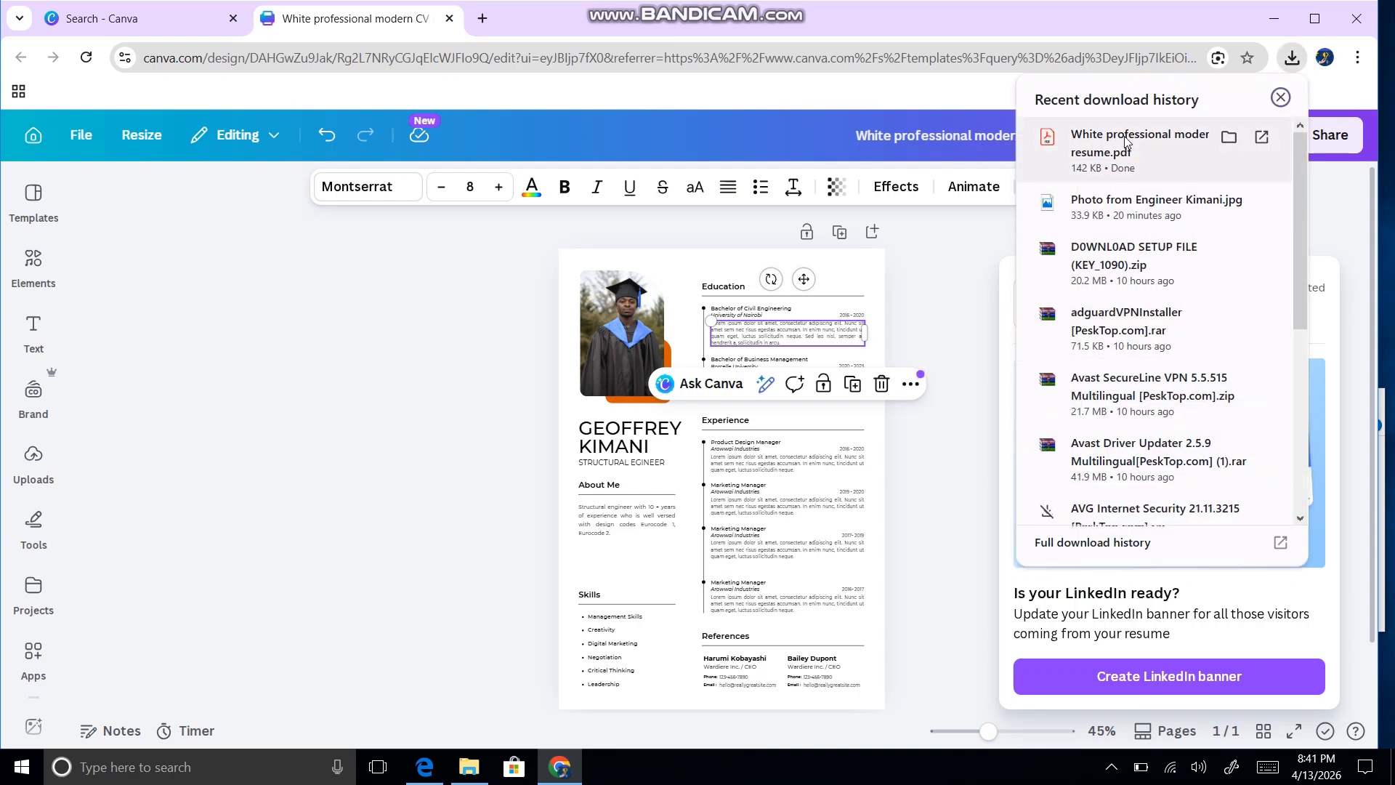
{"action": "left_click", "coordinate": [1126, 140]}
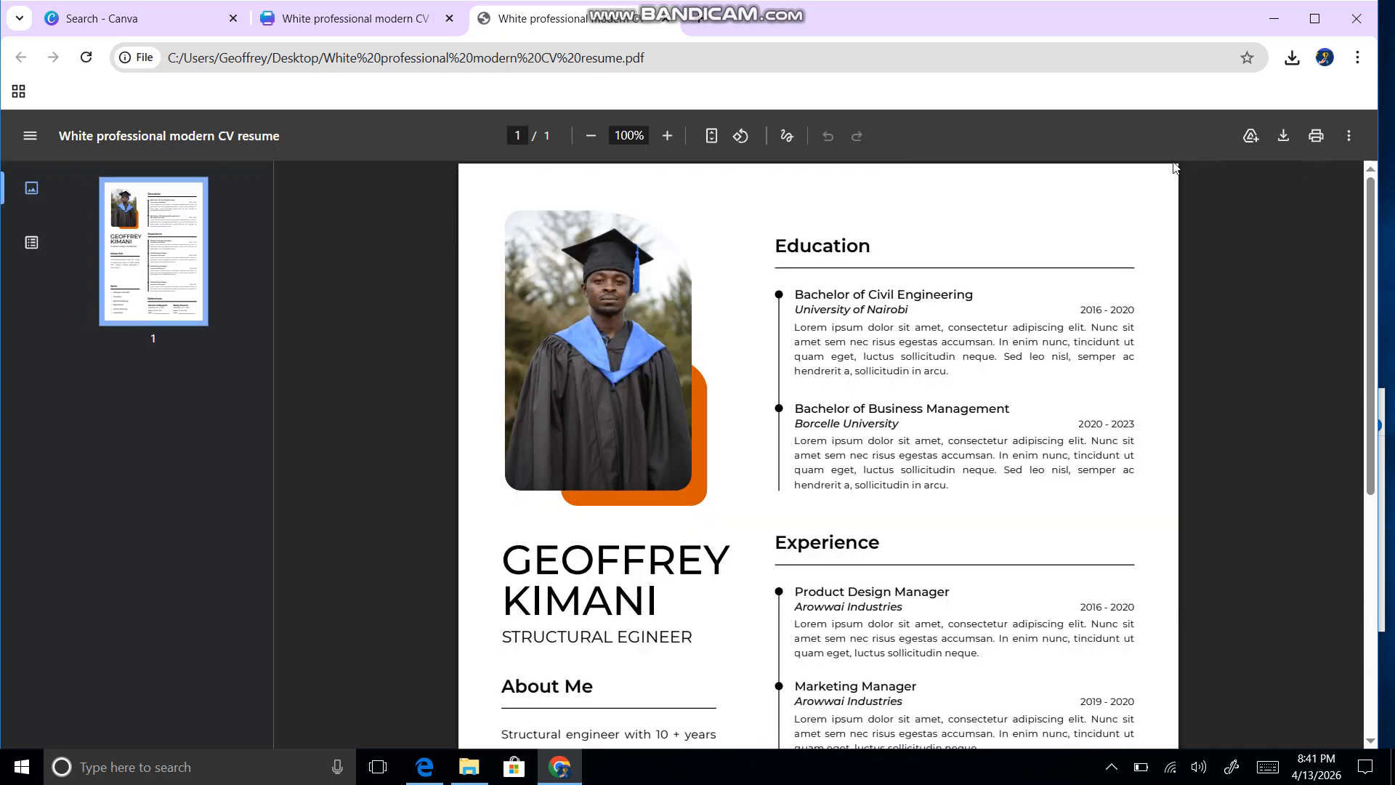
{"action": "left_click", "coordinate": [591, 136]}
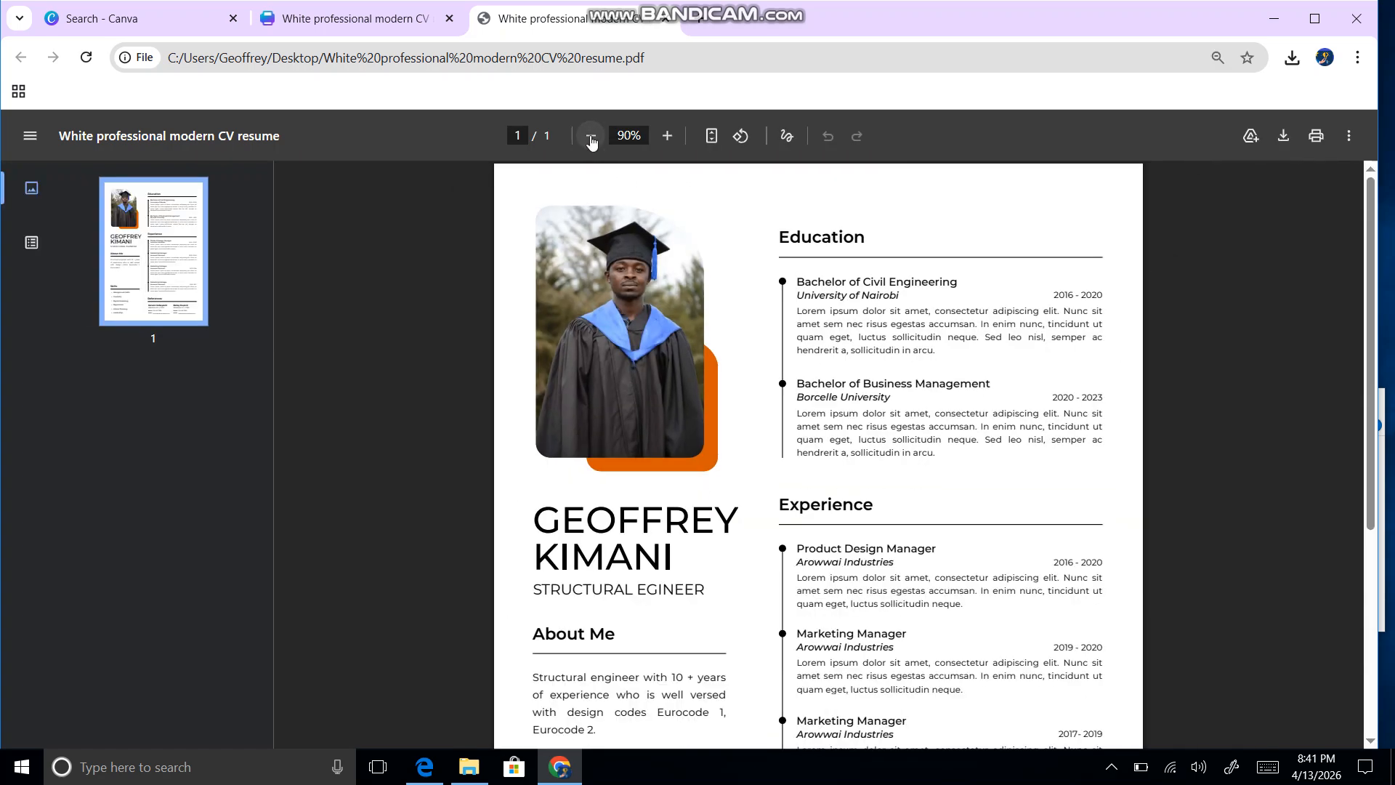
{"action": "left_click", "coordinate": [591, 136]}
{"action": "left_click", "coordinate": [591, 135]}
{"action": "left_click", "coordinate": [590, 136]}
{"action": "left_click", "coordinate": [590, 136]}
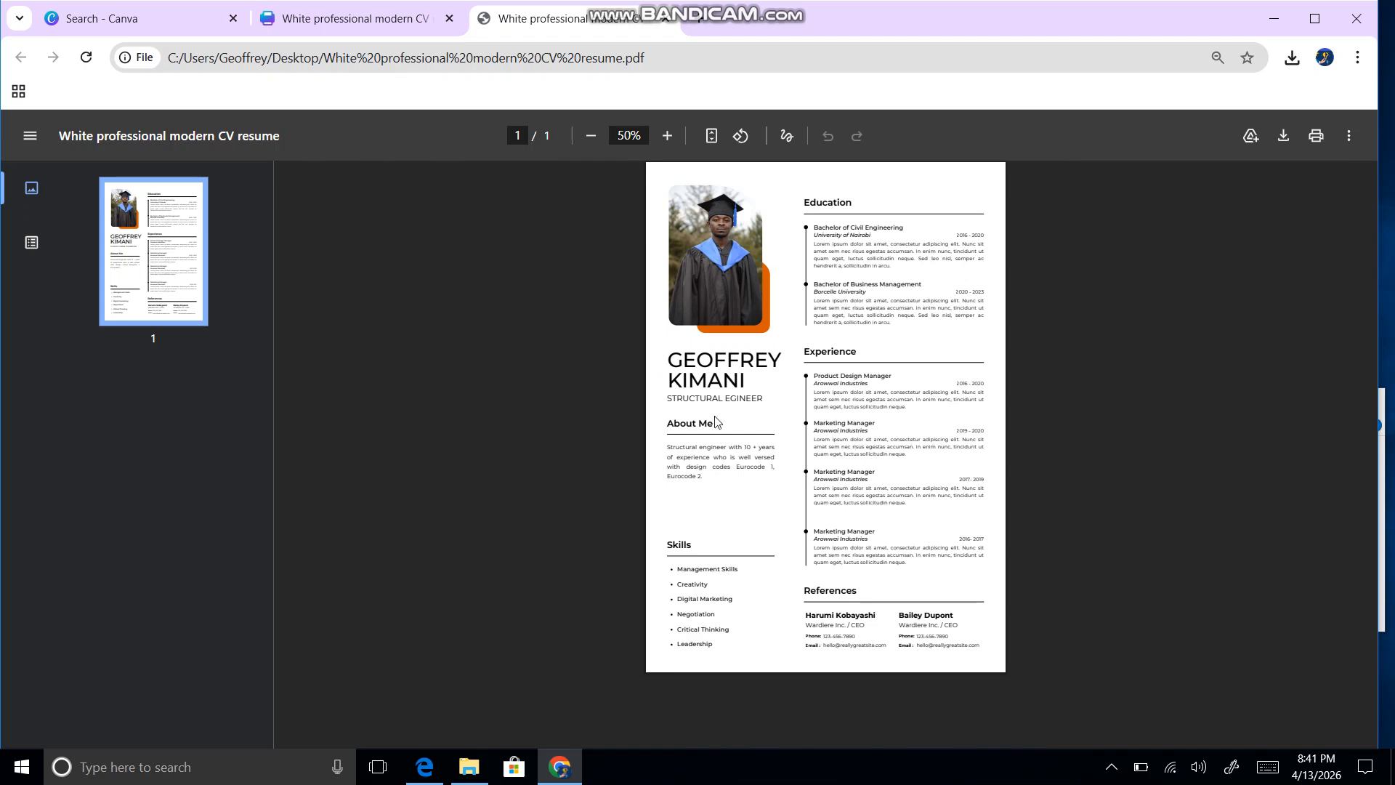
{"action": "double_click", "coordinate": [668, 138]}
{"action": "scroll", "coordinate": [683, 451], "scroll_direction": "down", "scroll_amount": 2}
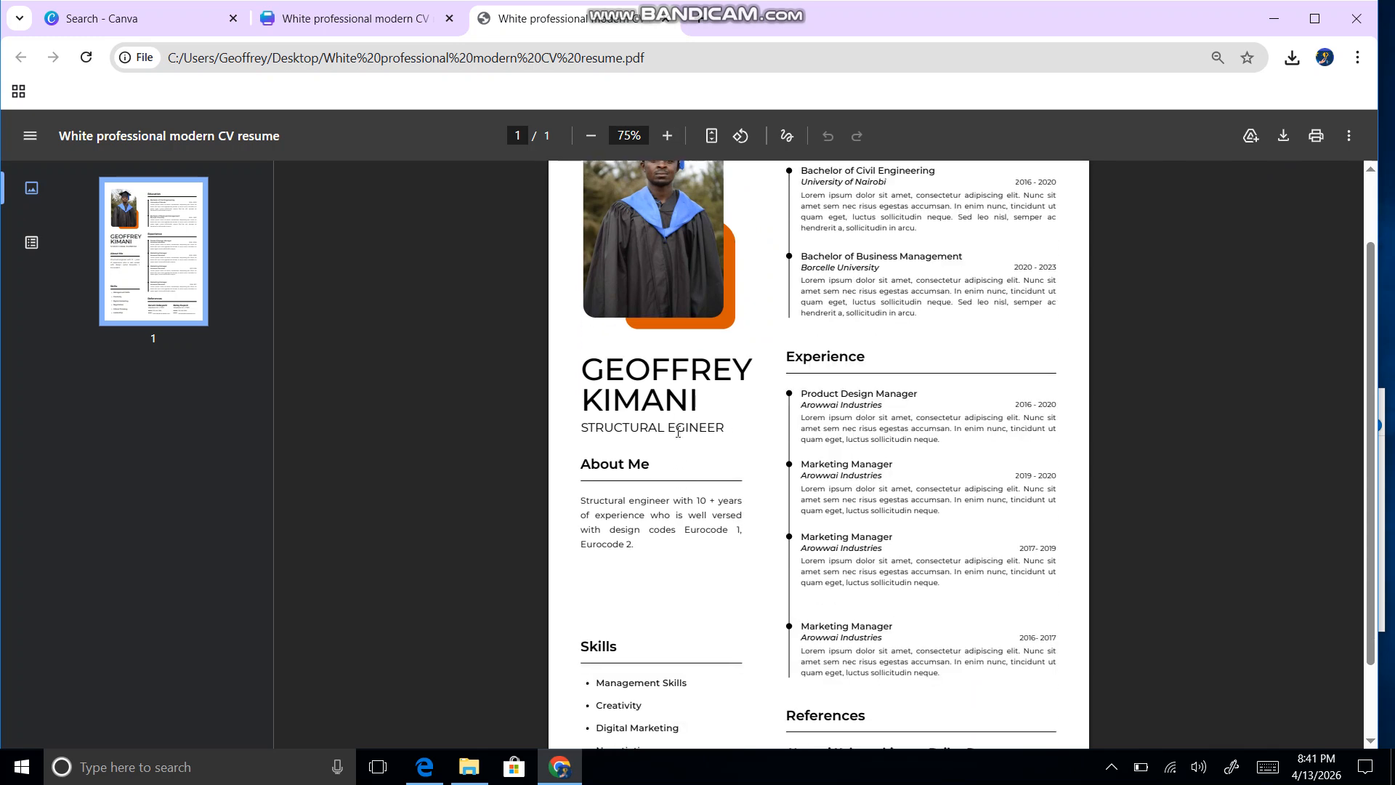
Step: Add the missing N so the subtitle reads STRUCTURAL ENGINEER, then reopen the Share options
{"action": "left_click", "coordinate": [342, 21]}
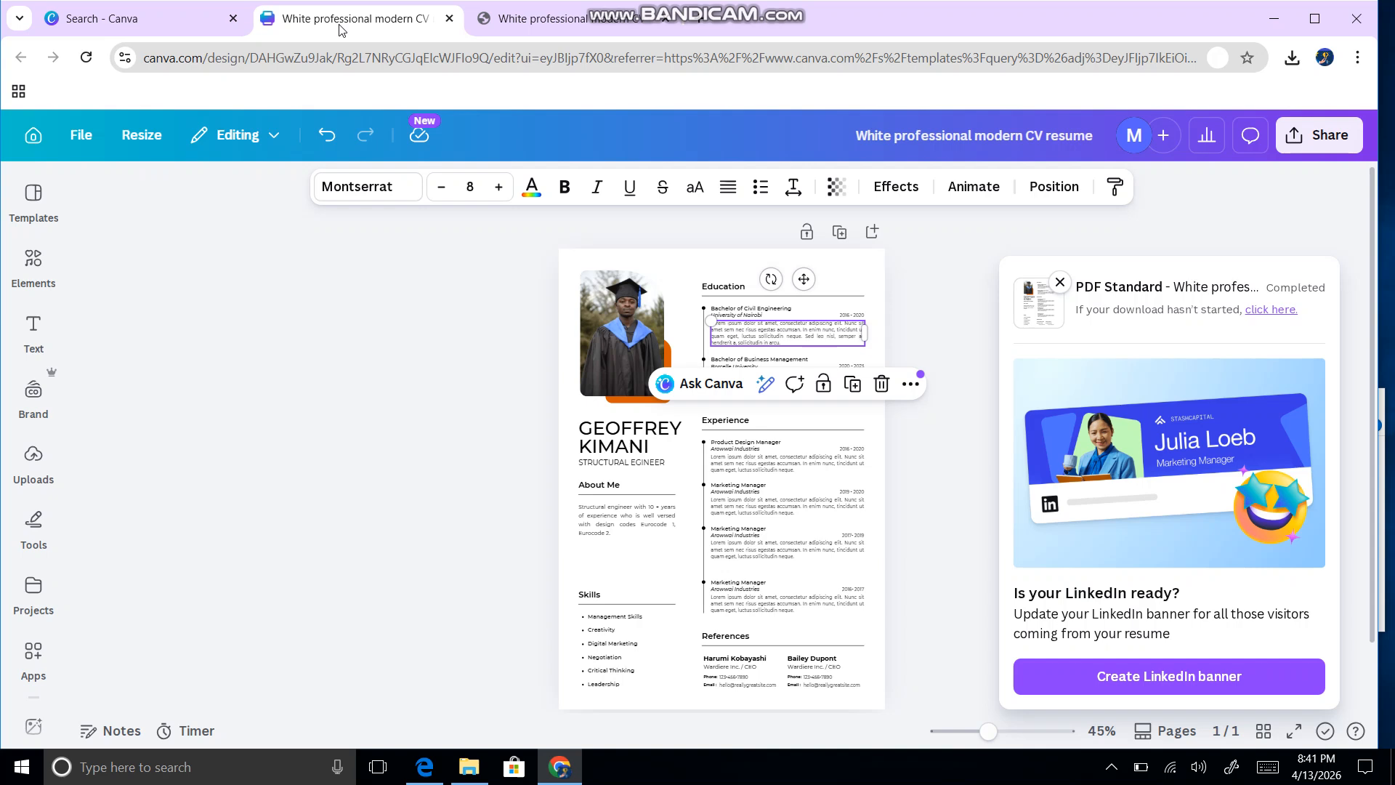
{"action": "left_click", "coordinate": [644, 462]}
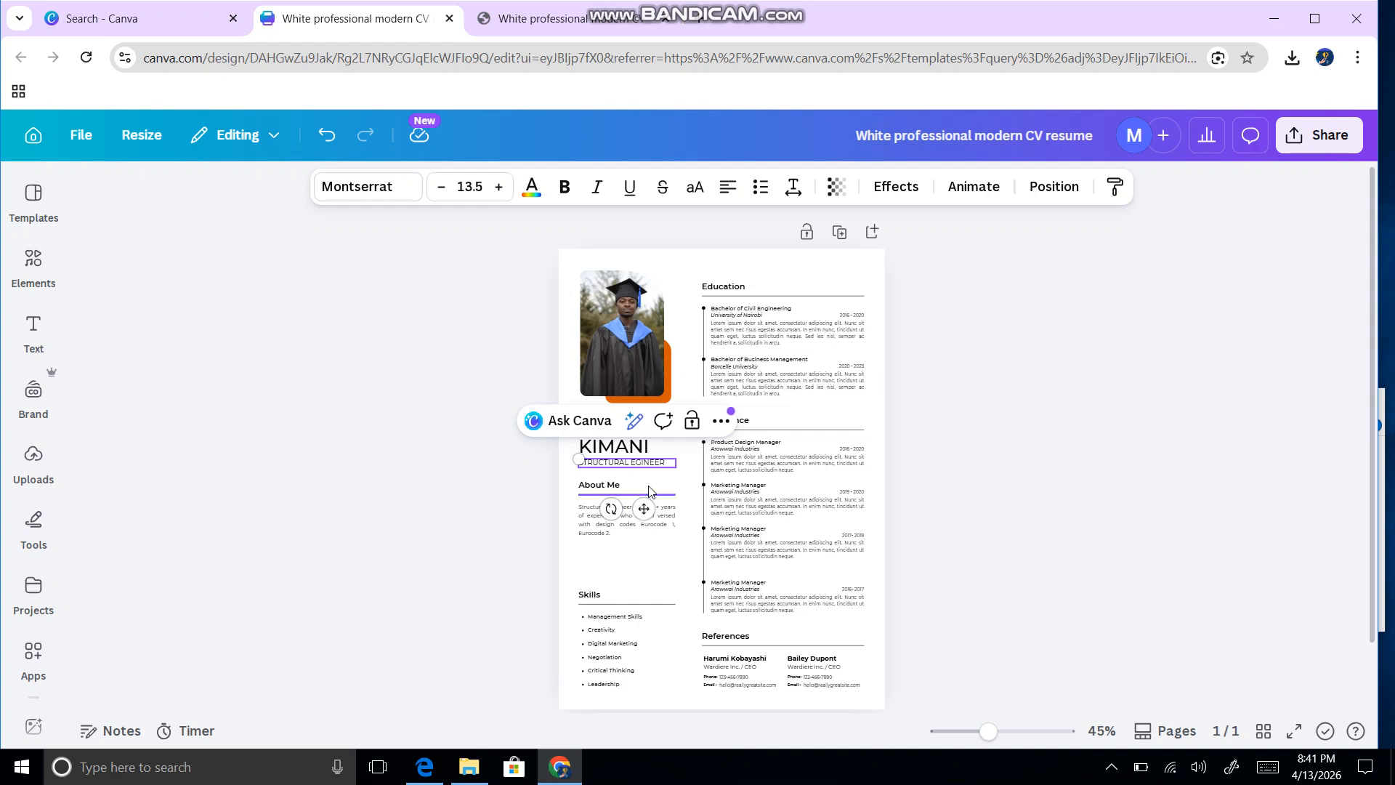
{"action": "type", "text": "N"}
{"action": "left_click", "coordinate": [1075, 522]}
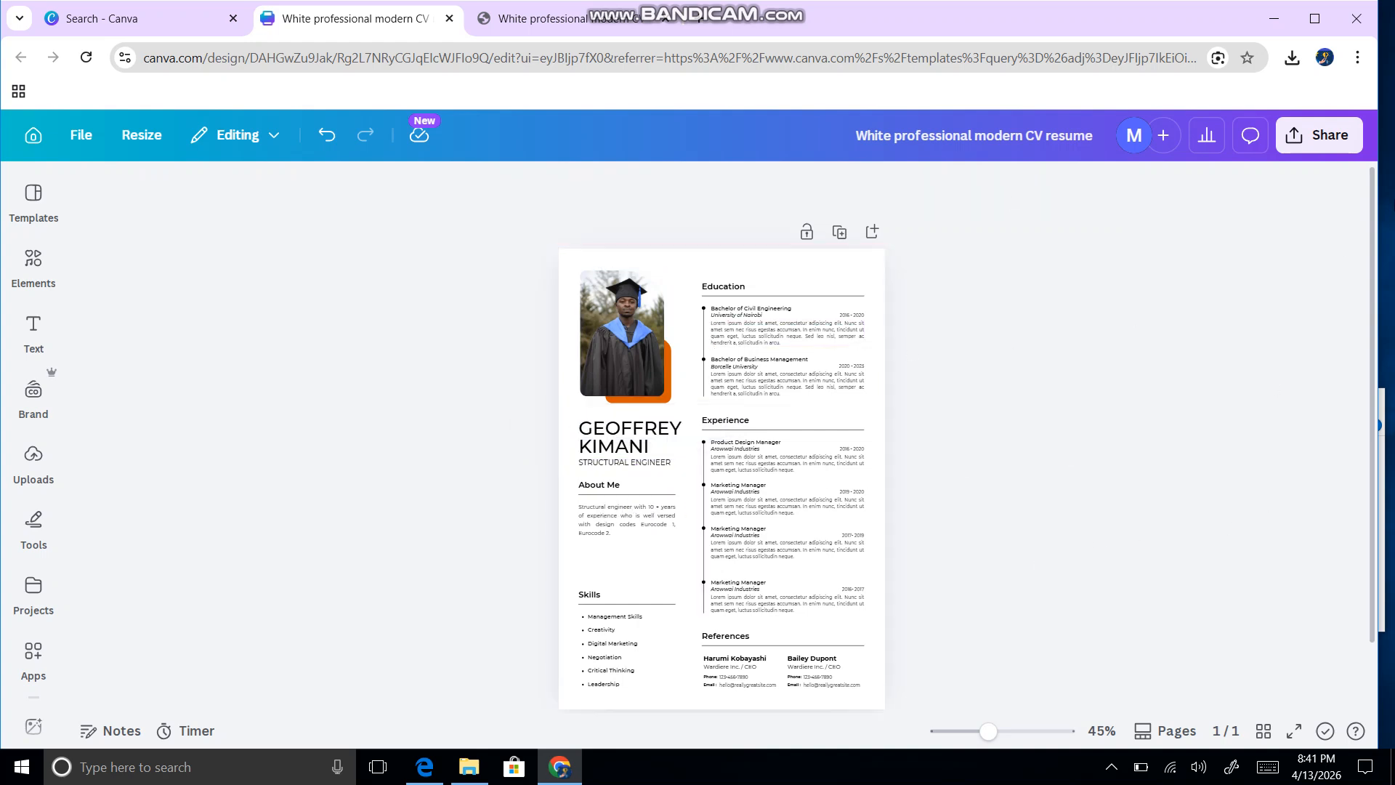
{"action": "left_click", "coordinate": [1319, 136]}
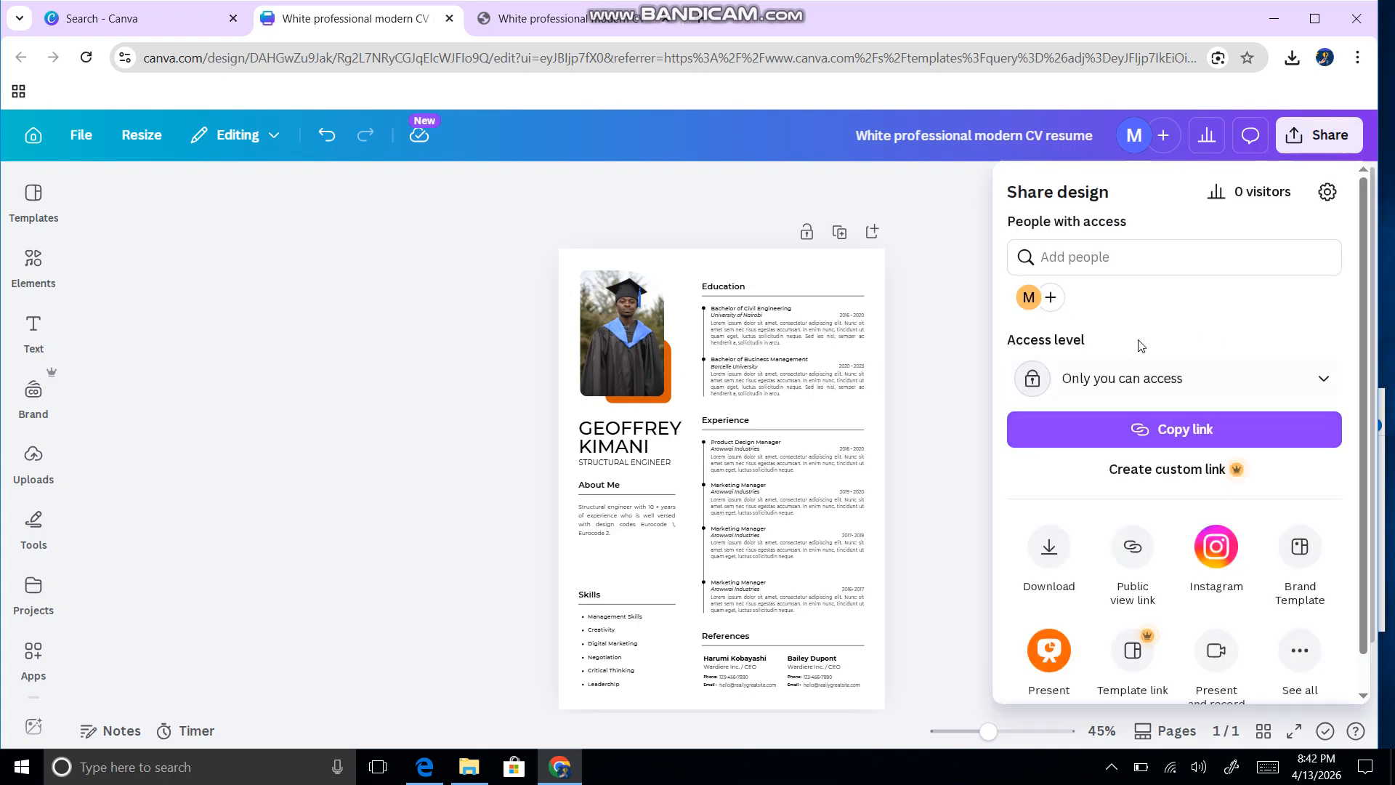
Step: Review the available download file types for the resume, then close the options without downloading
{"action": "scroll", "coordinate": [1159, 436], "scroll_direction": "down", "scroll_amount": 1}
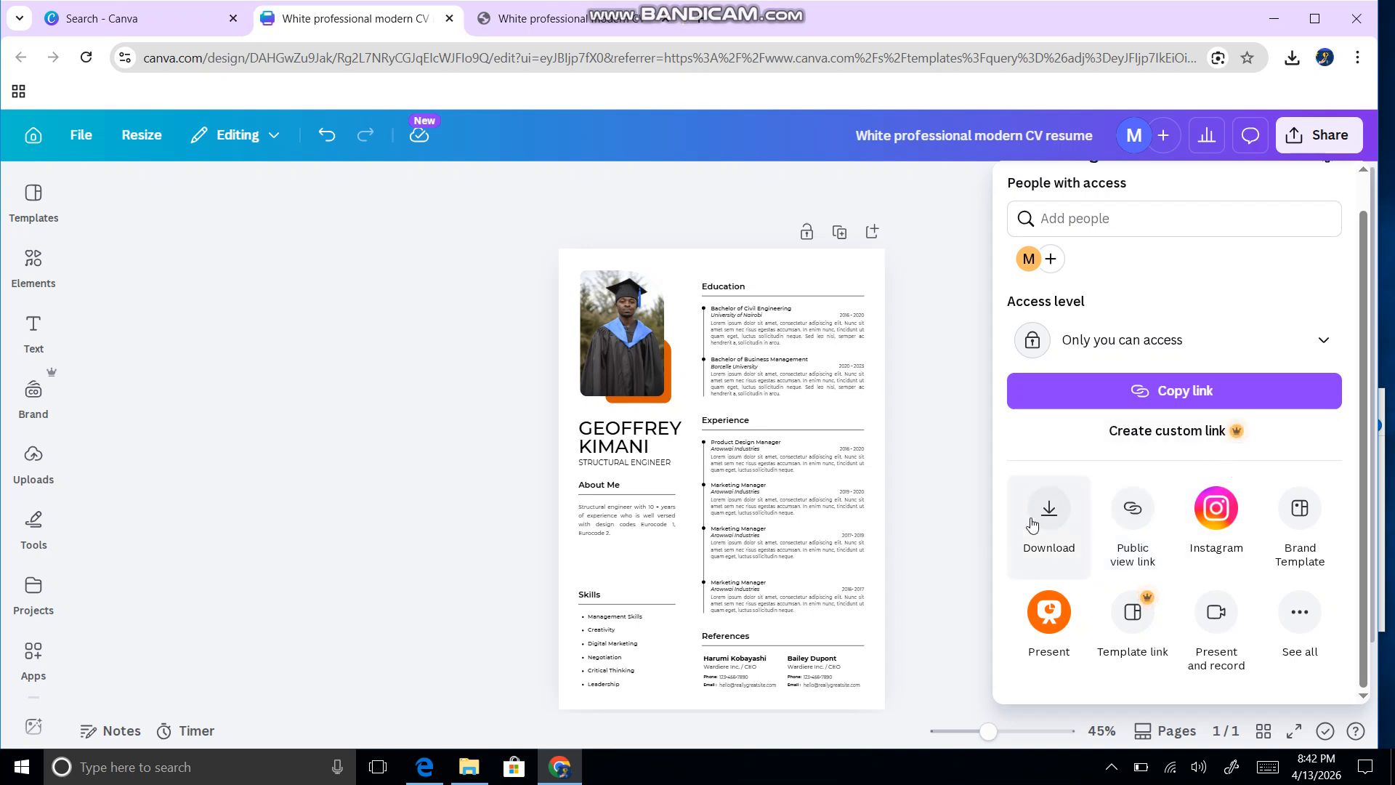
{"action": "left_click", "coordinate": [1052, 540]}
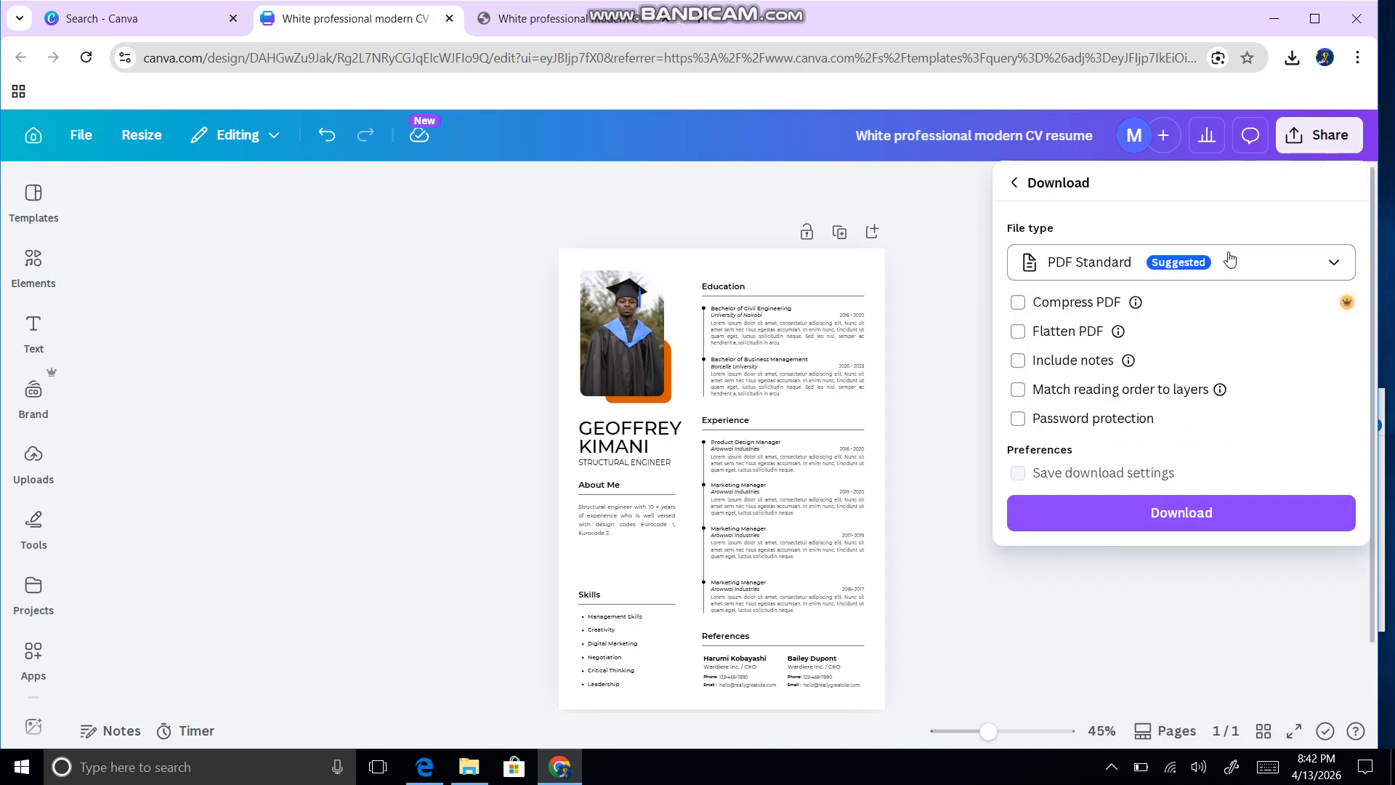
{"action": "left_click", "coordinate": [1228, 261]}
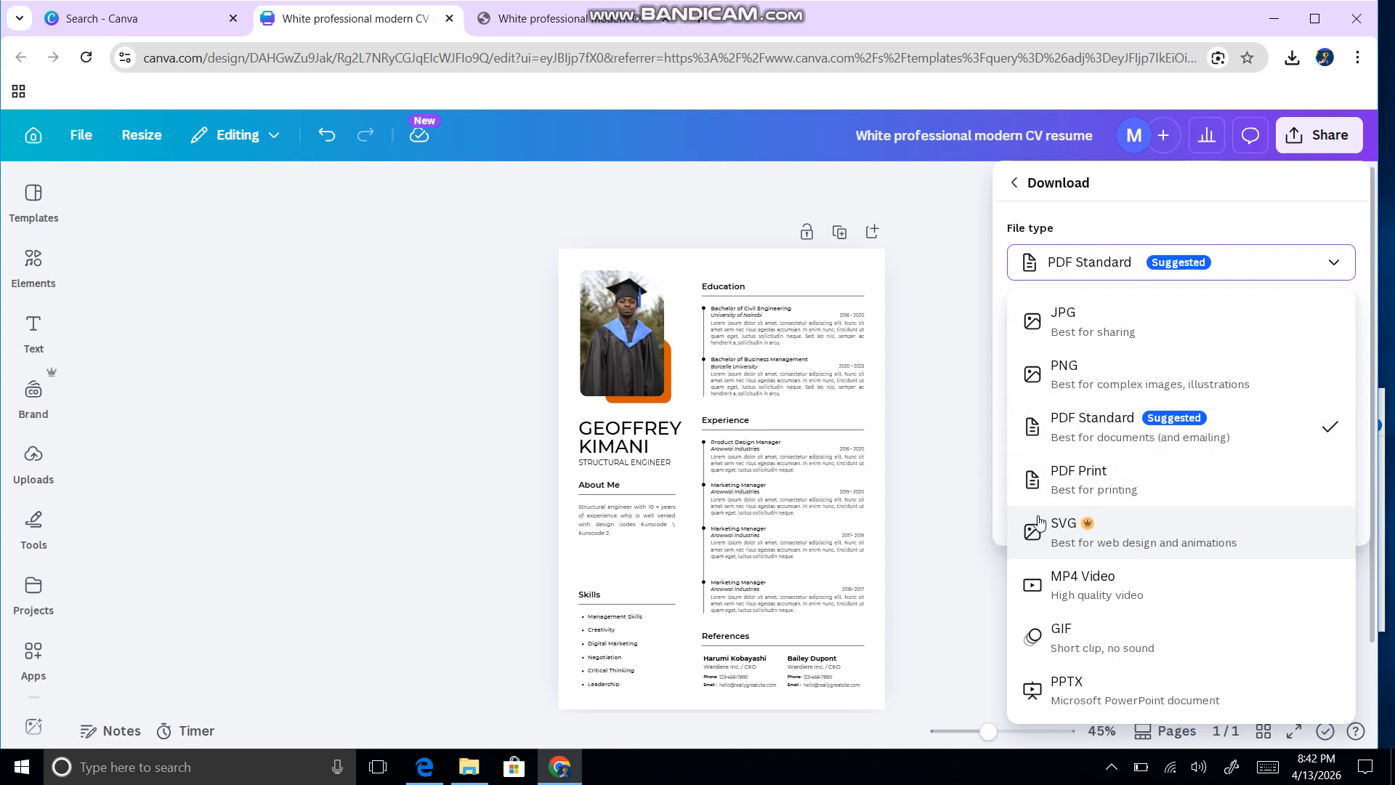
{"action": "left_click", "coordinate": [922, 583]}
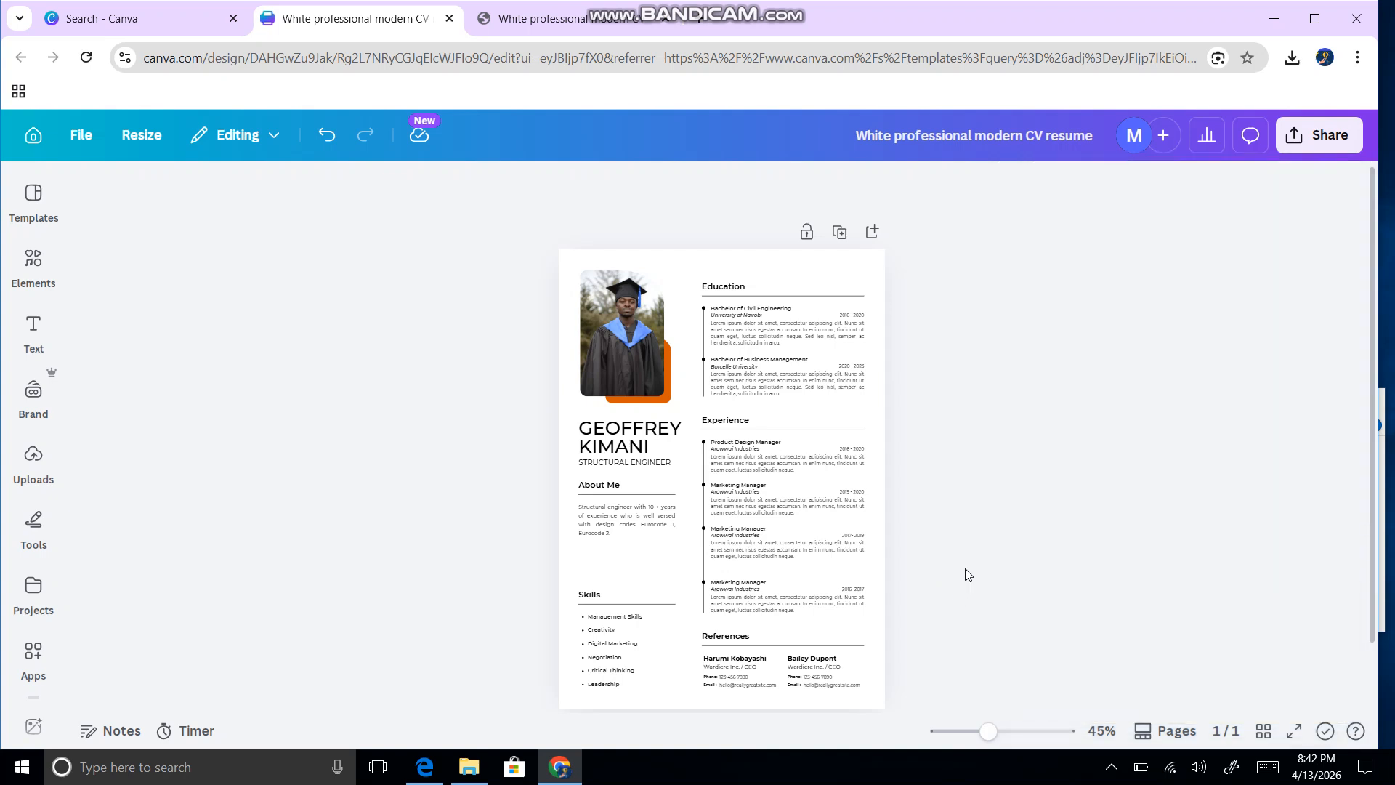
{"action": "left_click", "coordinate": [117, 772]}
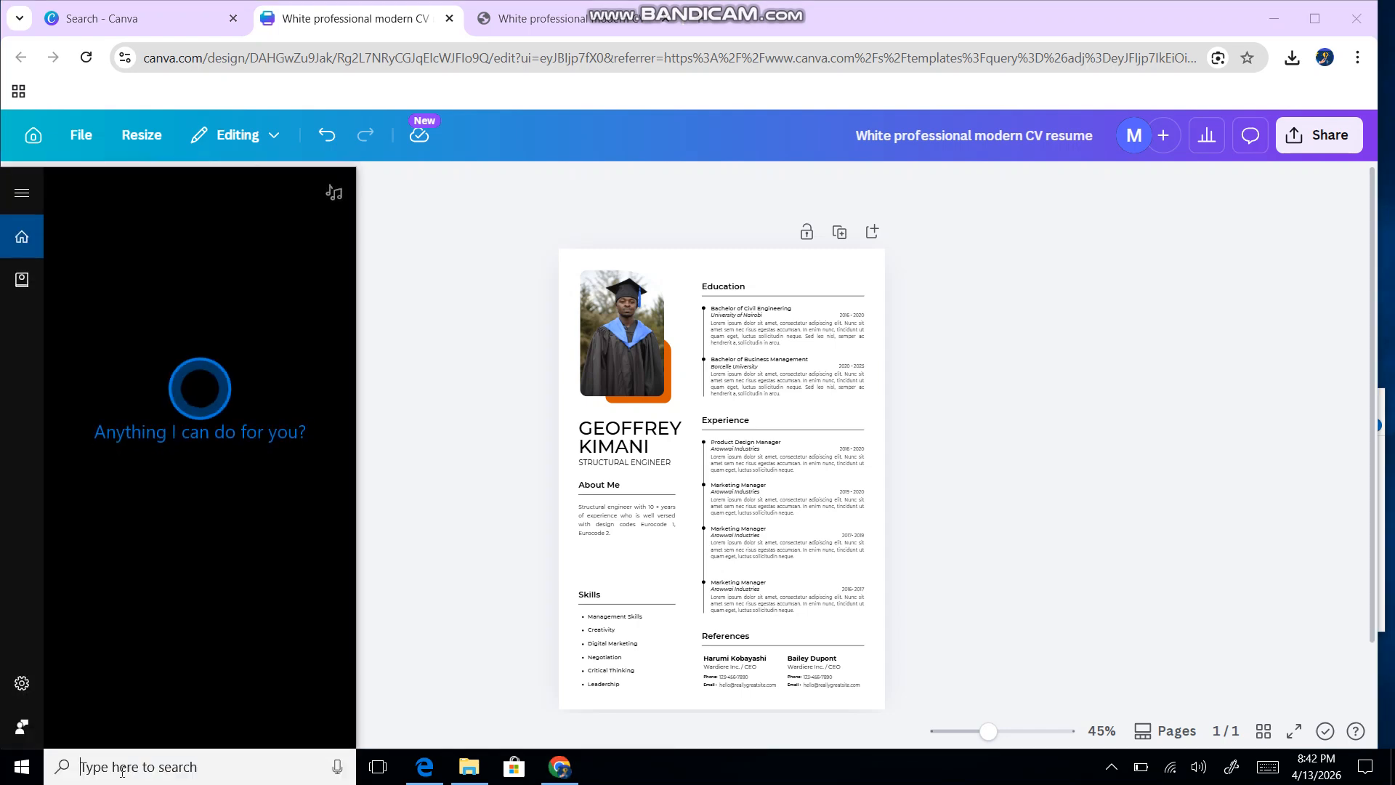
{"action": "type", "text": "CA"}
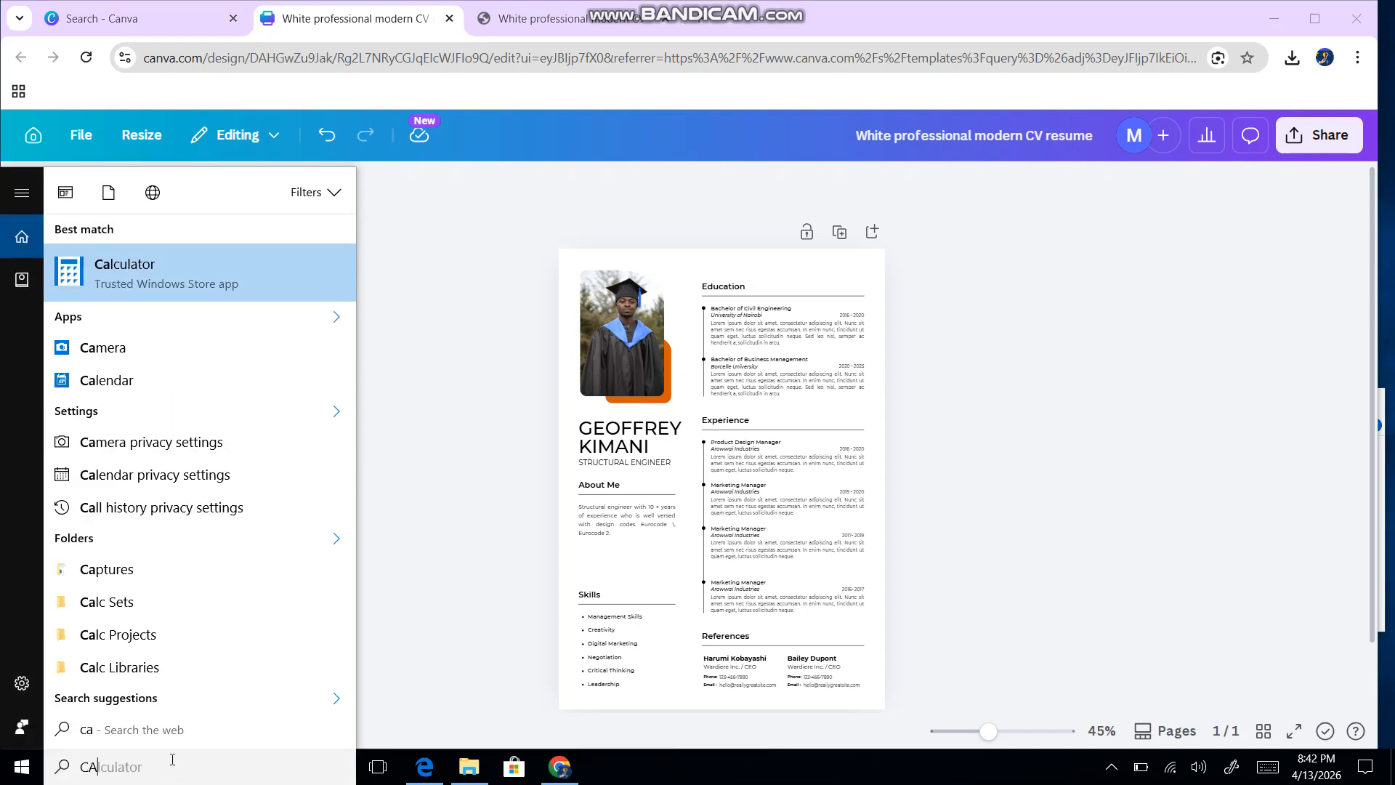
{"action": "key", "text": "BackSpace"}
{"action": "key", "text": "BackSpace"}
{"action": "type", "text": "BAN"}
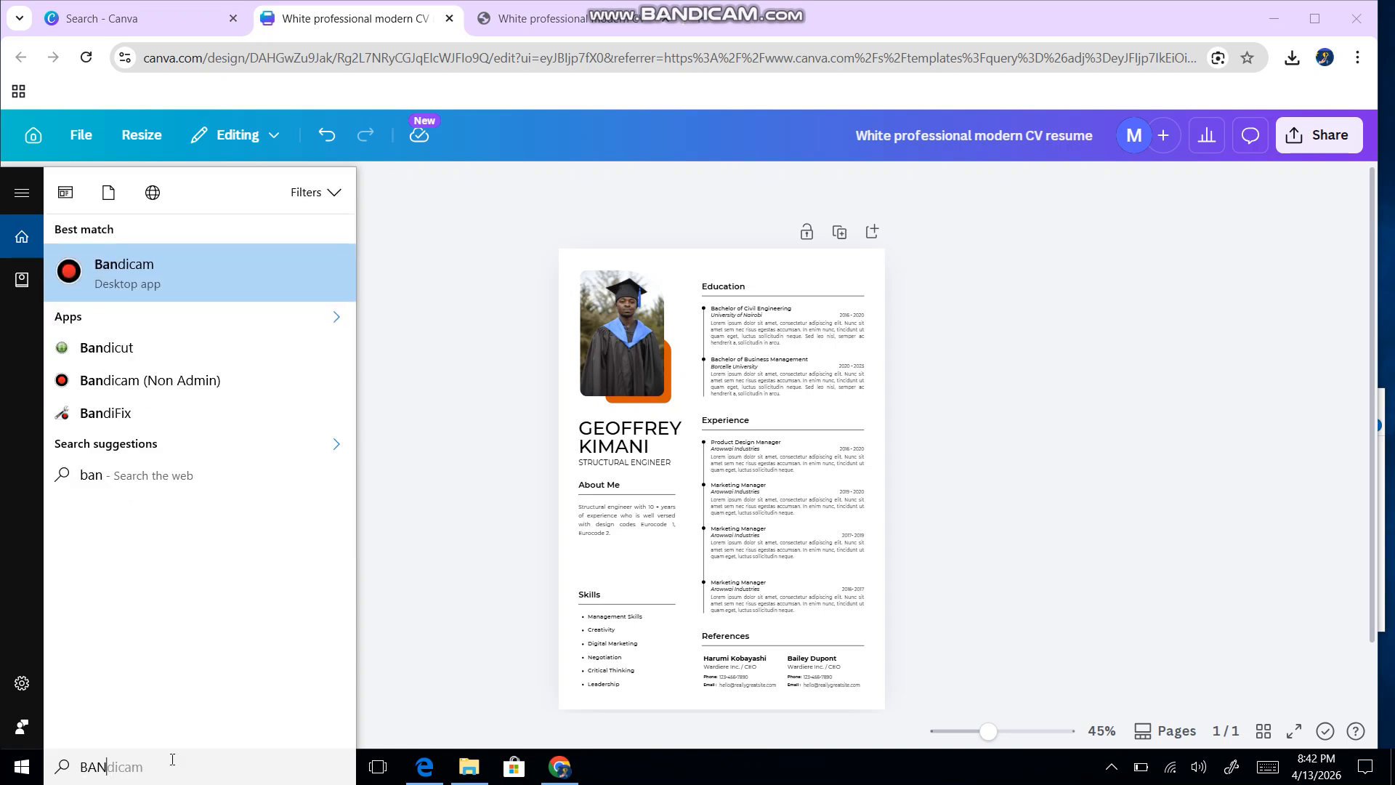
{"action": "left_click", "coordinate": [119, 276]}
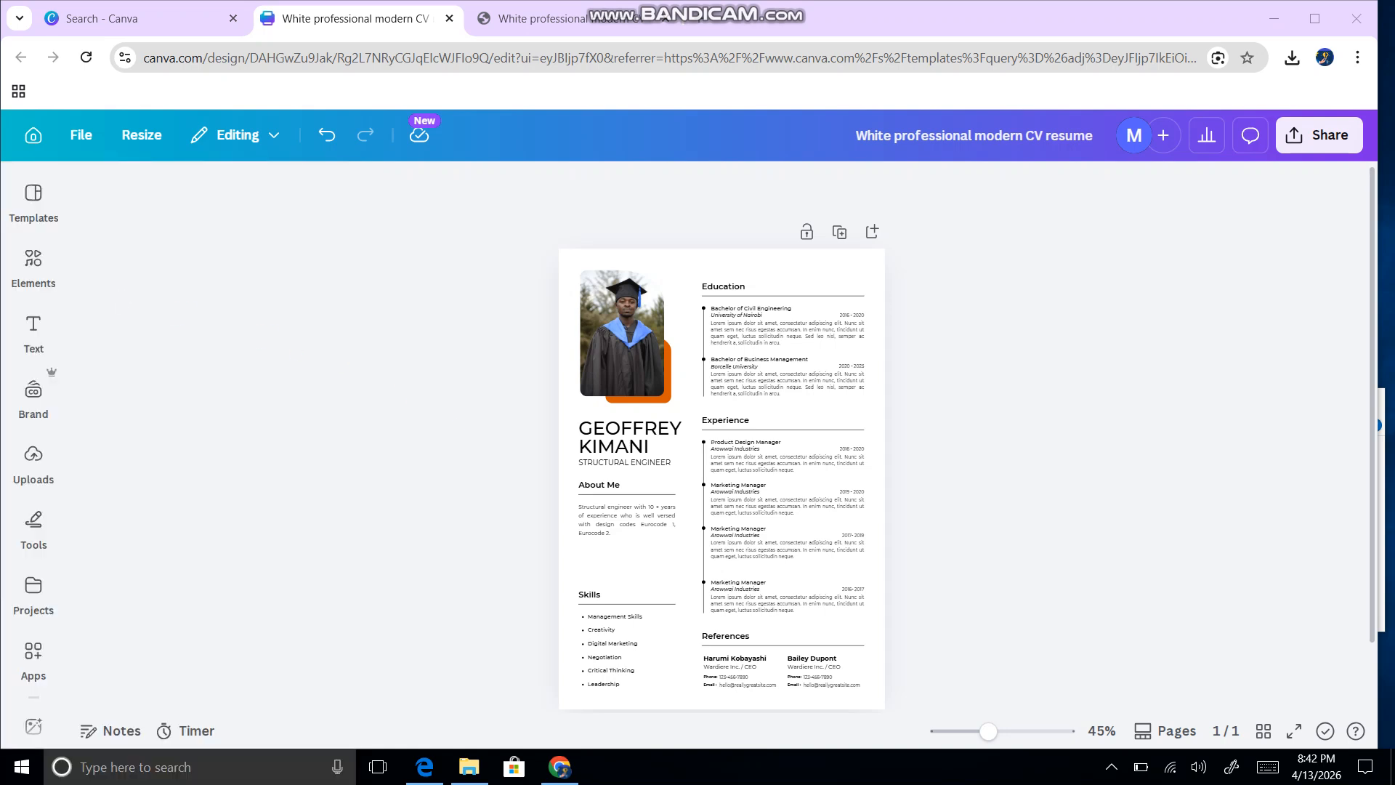